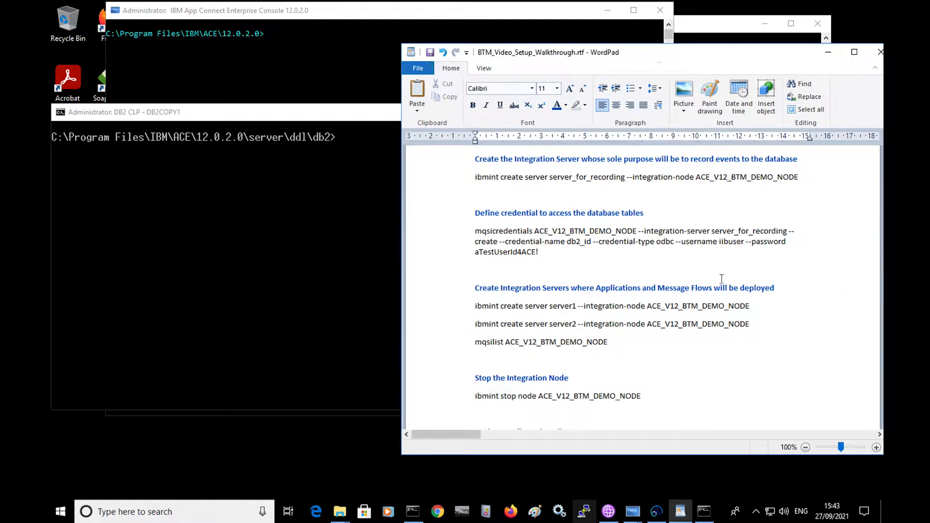
Step: Review the database and ACE setup commands in the BTM_Video_Setup_Walkthrough.rtf document
scroll(717, 296, up, 15)
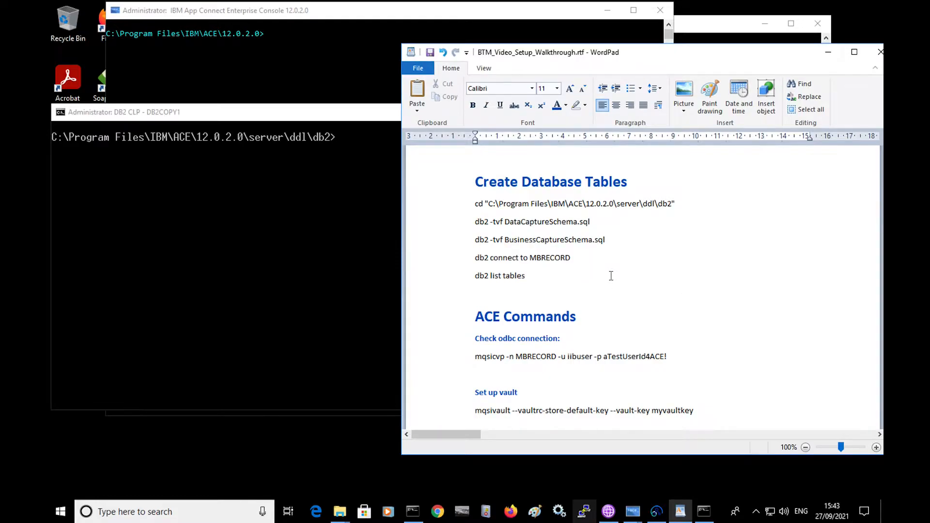
scroll(636, 324, down, 3)
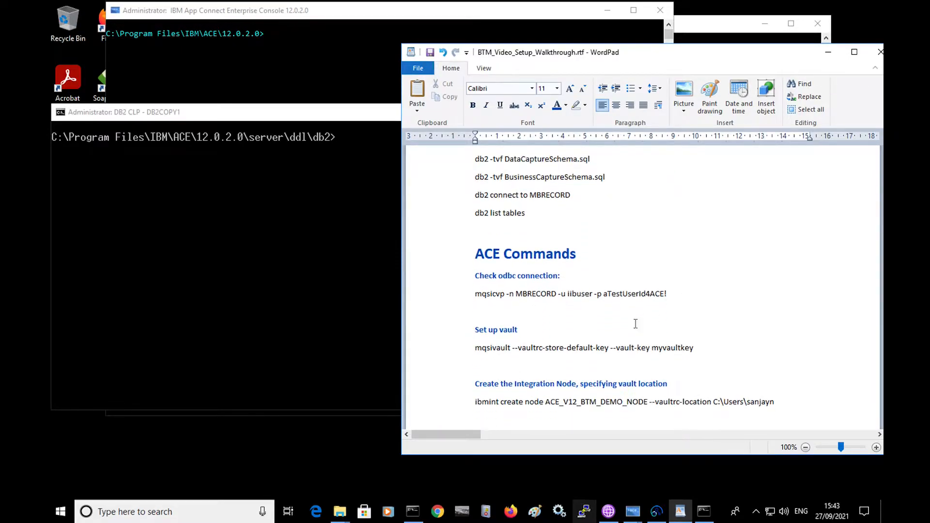
scroll(680, 322, down, 10)
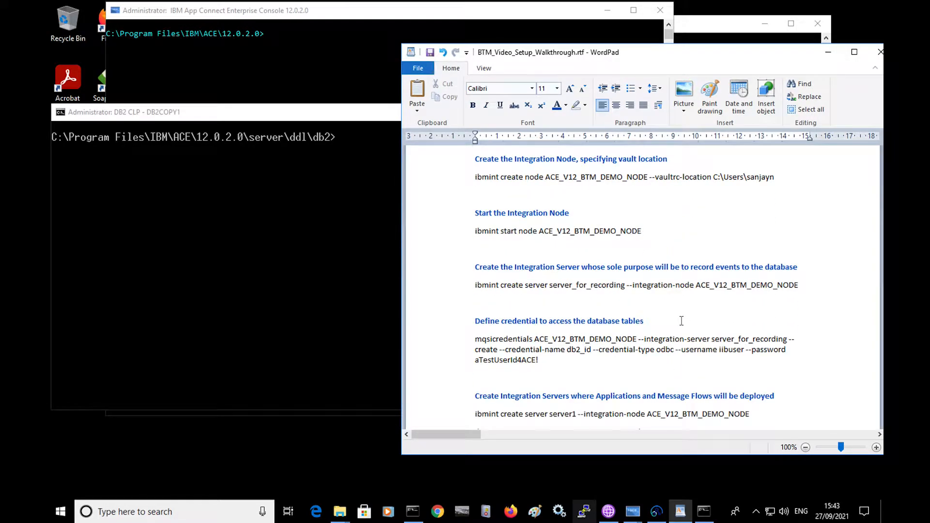
scroll(681, 321, up, 12)
Step: Switch to the App Connect Enterprise Toolkit and examine the monitoring events defined for Main_Process_Order_Flow
click(661, 506)
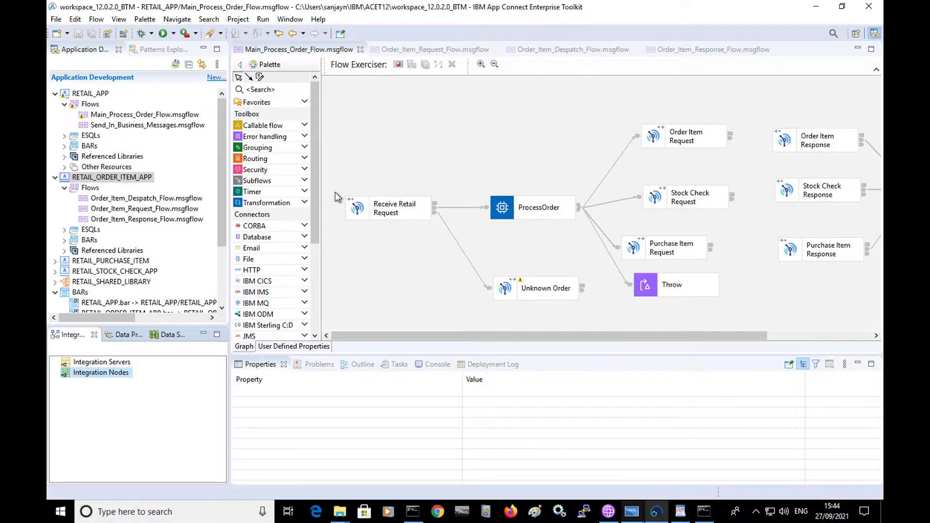
click(419, 271)
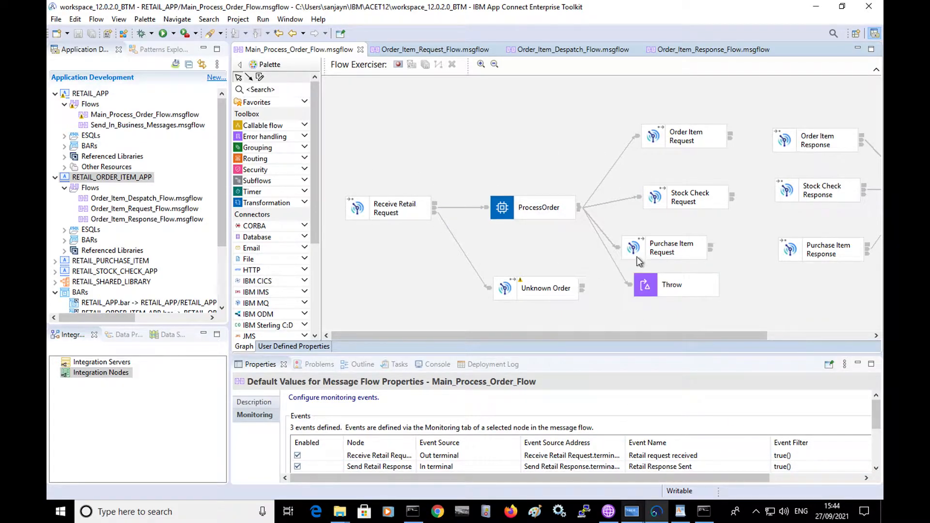
drag(874, 410, 871, 418)
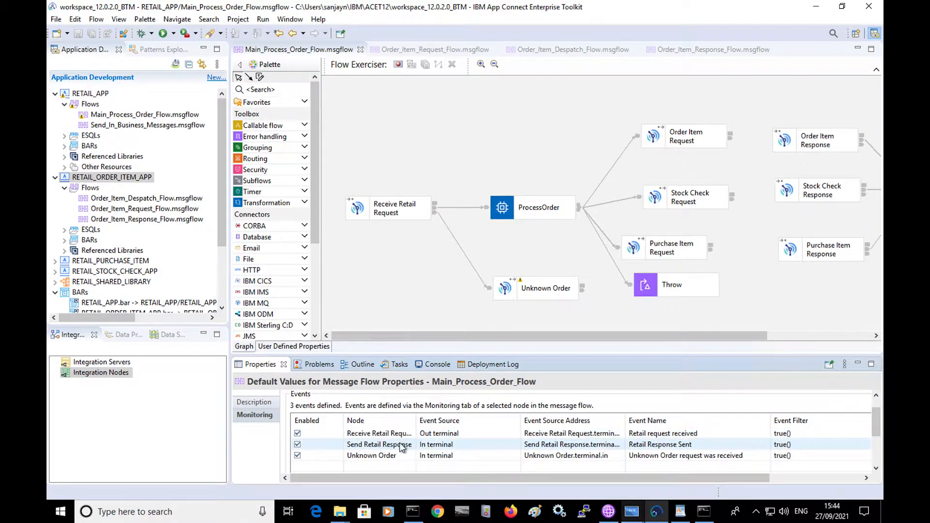
Step: Inspect the correlation settings of the Receive Retail Request node's out terminal event, leaving the event without changes
click(411, 209)
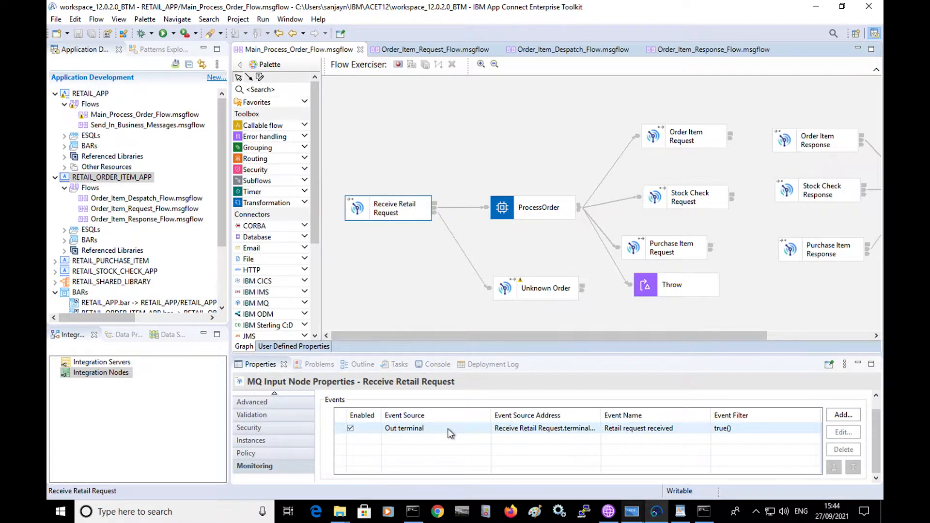
click(451, 433)
click(851, 437)
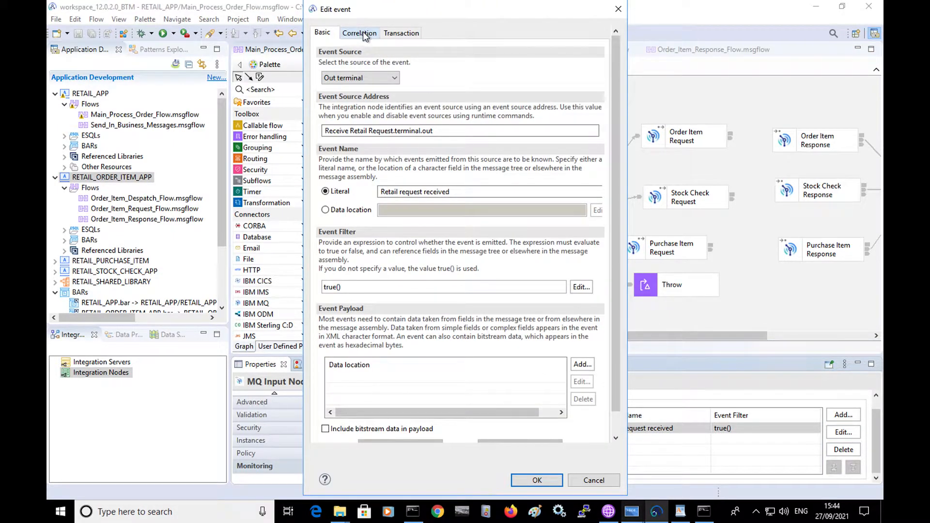
click(366, 34)
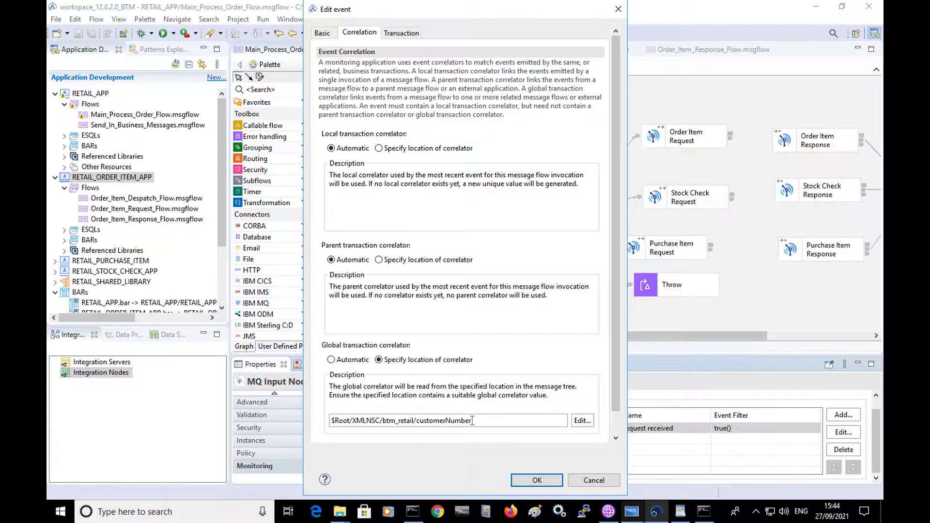
click(595, 481)
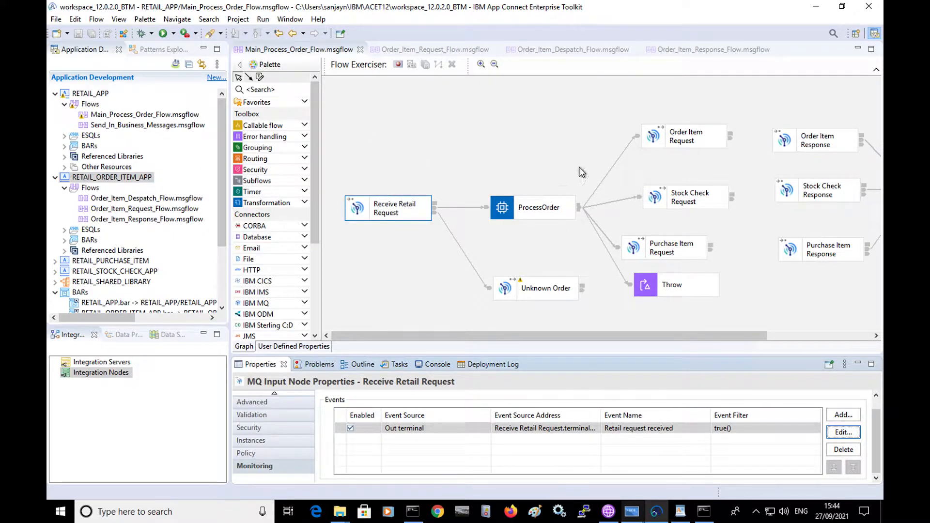
Step: Look through the request, despatch and response message flows of RETAIL_ORDER_ITEM_APP and their monitoring events
click(127, 115)
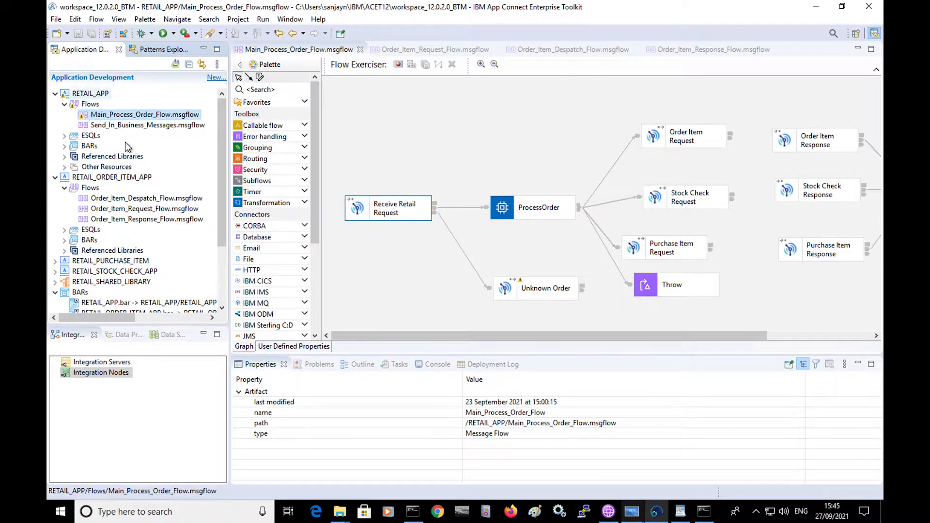
click(110, 178)
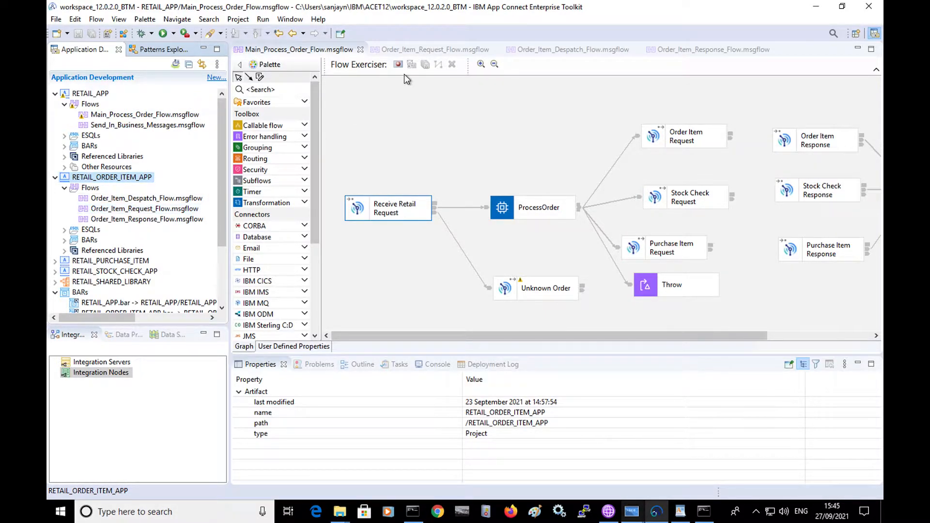
click(429, 49)
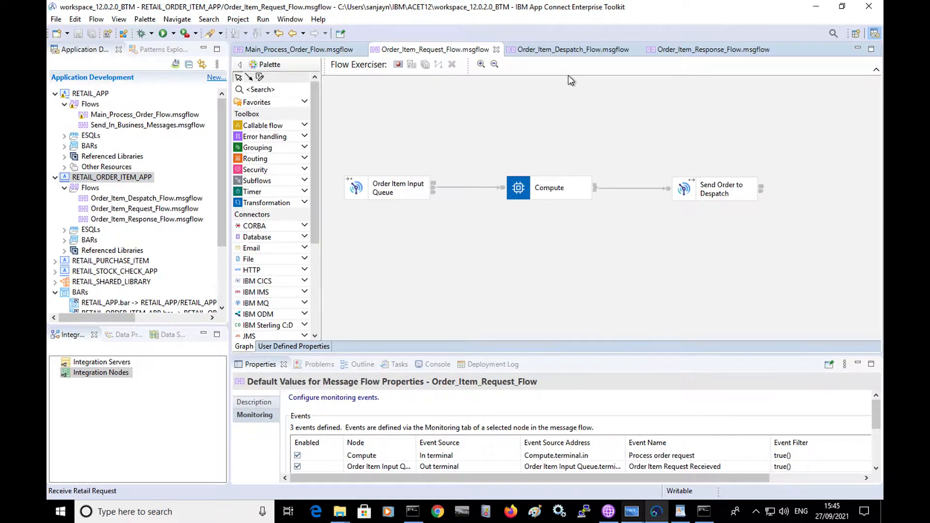
click(569, 50)
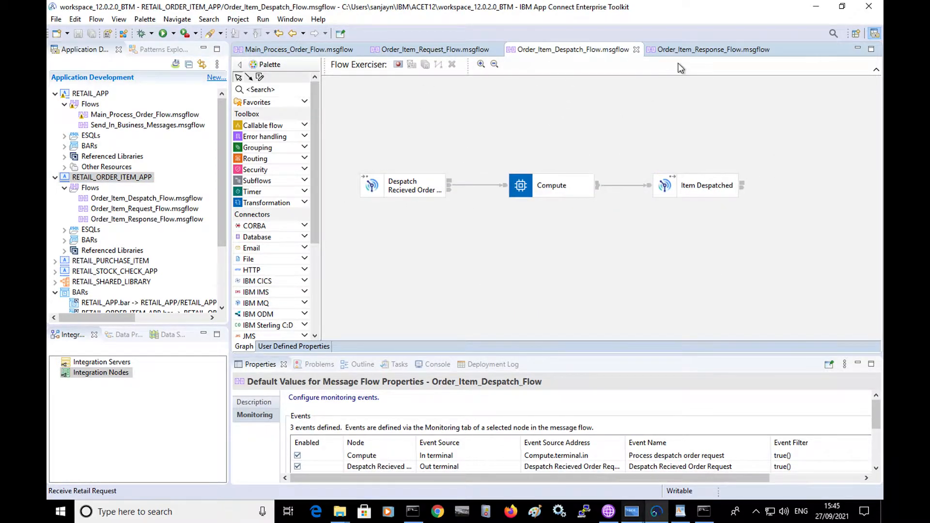
click(679, 50)
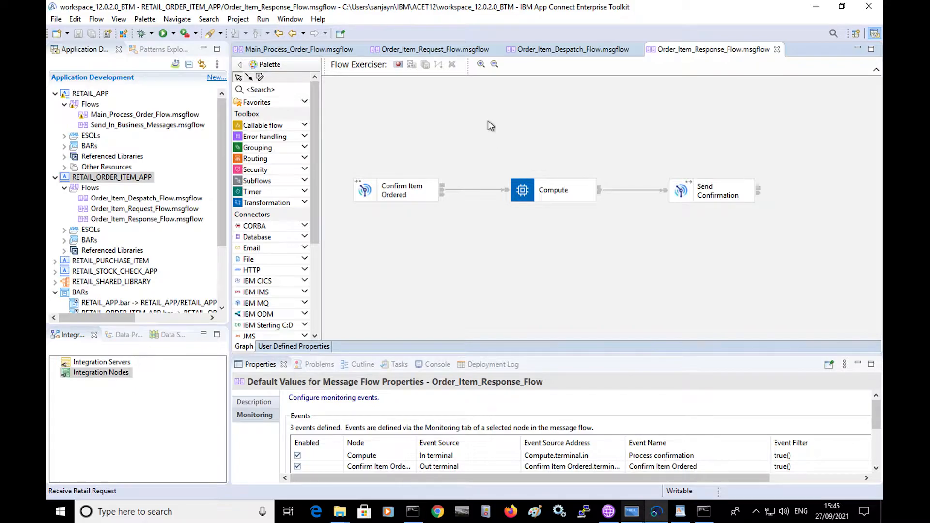
click(439, 50)
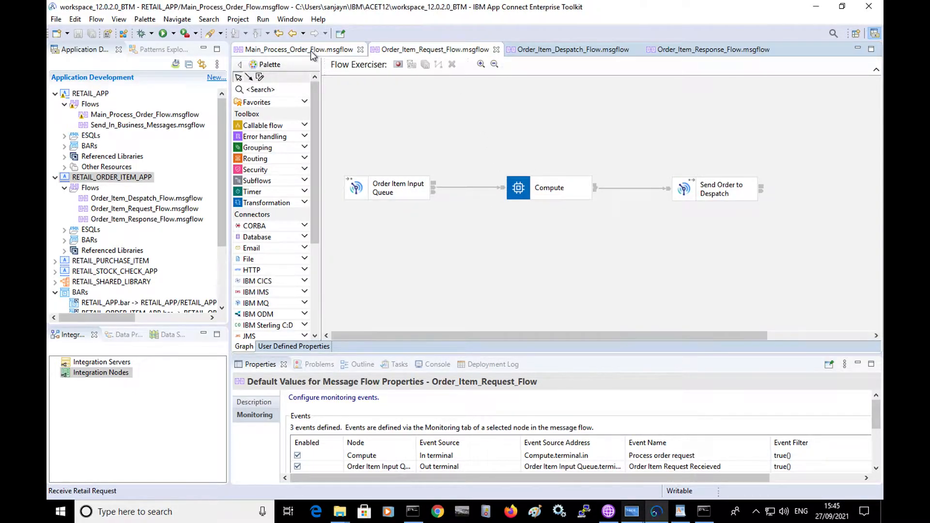
Step: Switch to IBM WebSphere MQ Explorer and locate the SYSTEM.BROKER.DC queues of queue manager btm_qm
click(816, 7)
click(609, 511)
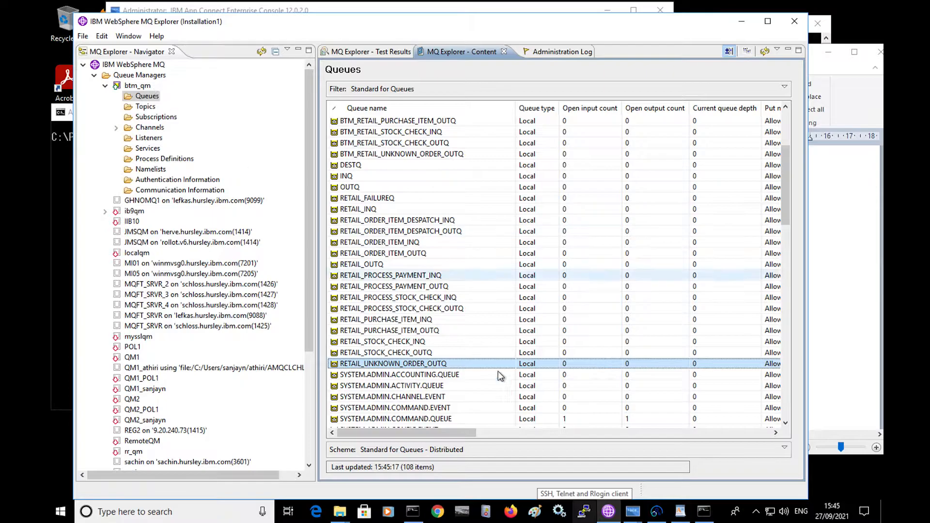
scroll(679, 319, down, 13)
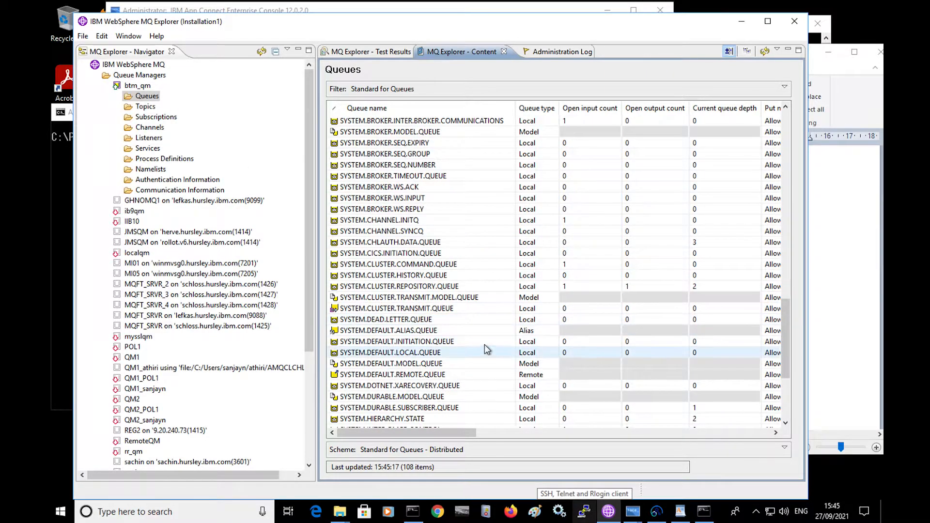
scroll(496, 366, down, 5)
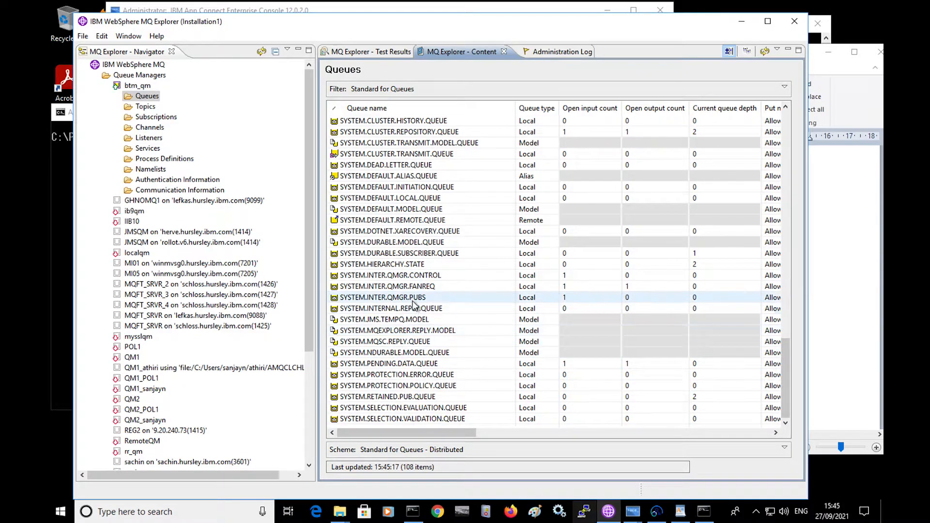
scroll(407, 325, up, 9)
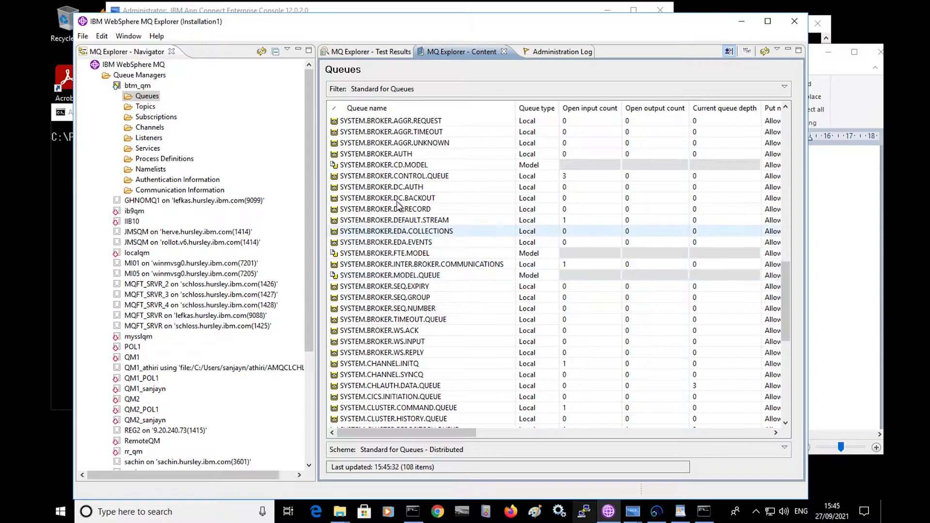
click(388, 190)
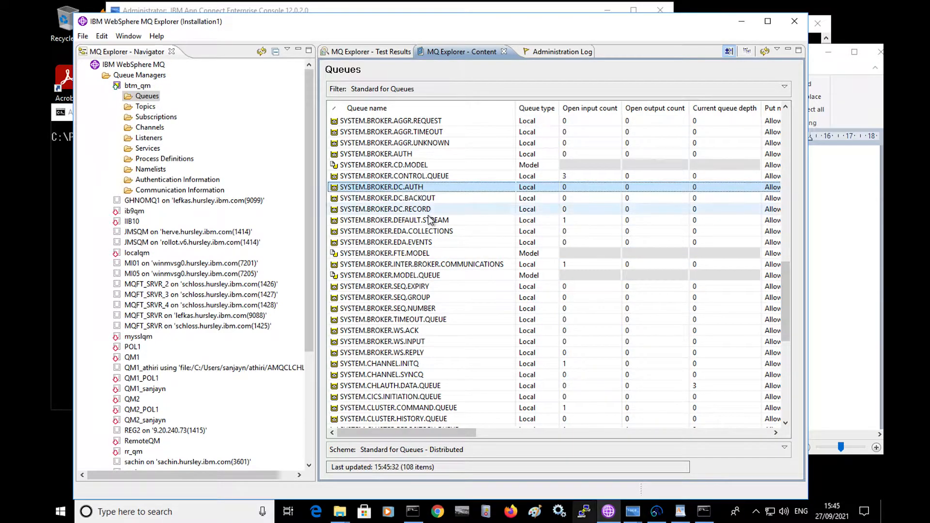
click(742, 27)
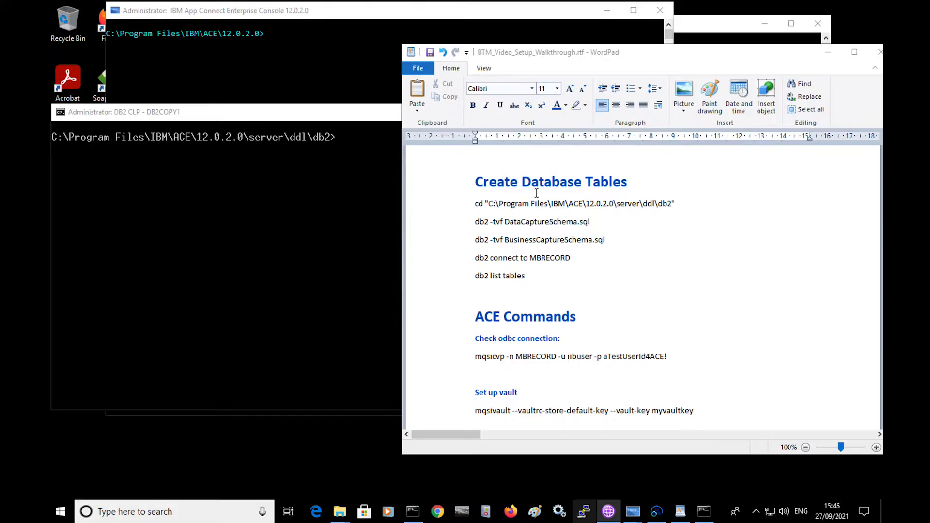
Step: List the schema files in the server\ddl\db2 directory in the DB2 command window
click(306, 193)
text(ls)
key(Return)
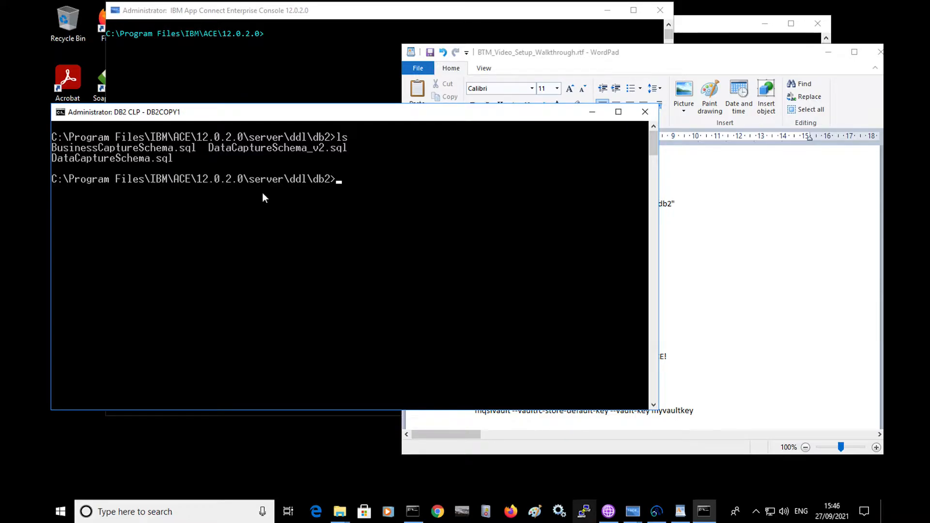
Step: Copy the command db2 -tvf DataCaptureSchema.sql from the walkthrough document and run it in the DB2 command window
click(704, 247)
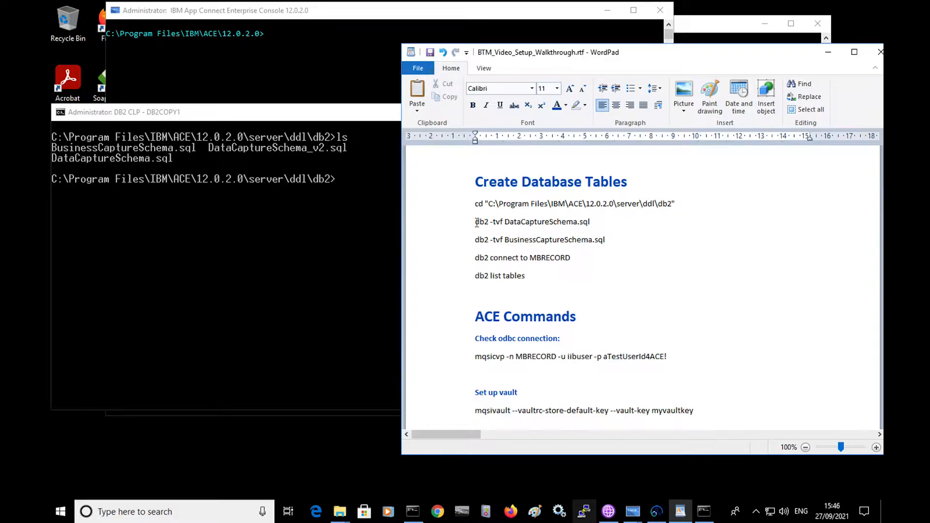
drag(476, 222, 587, 221)
key(ctrl+c)
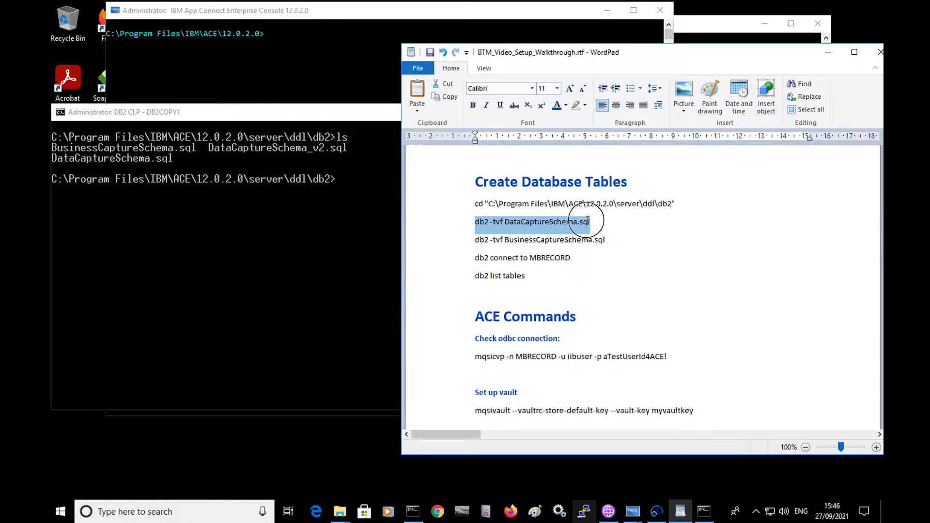
click(367, 122)
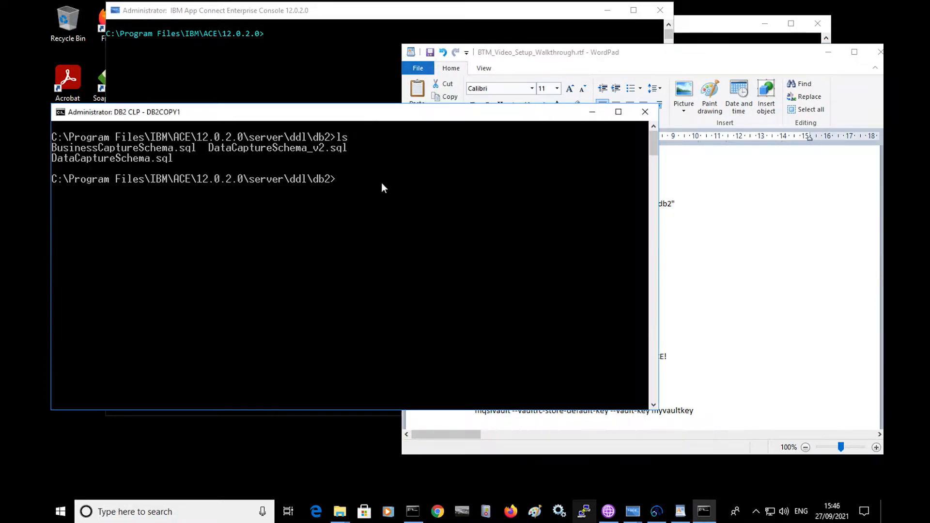
right_click(403, 246)
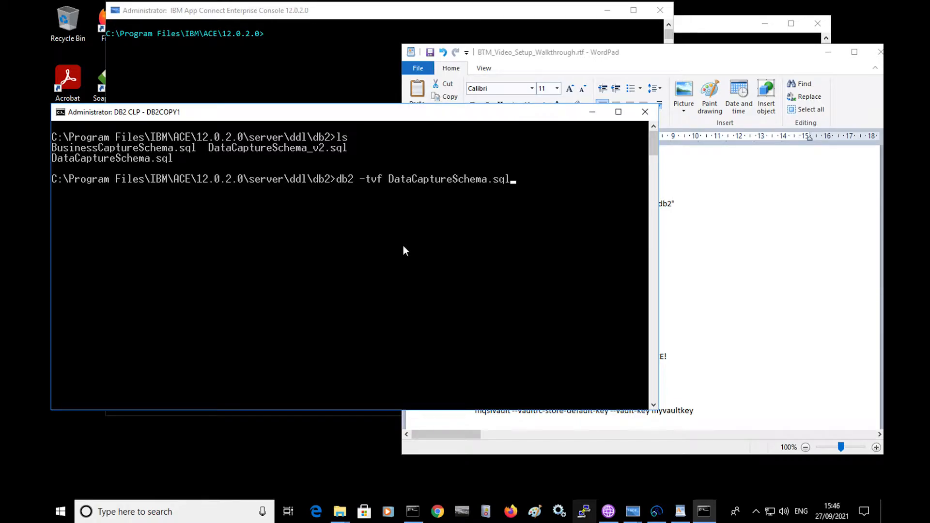
key(Return)
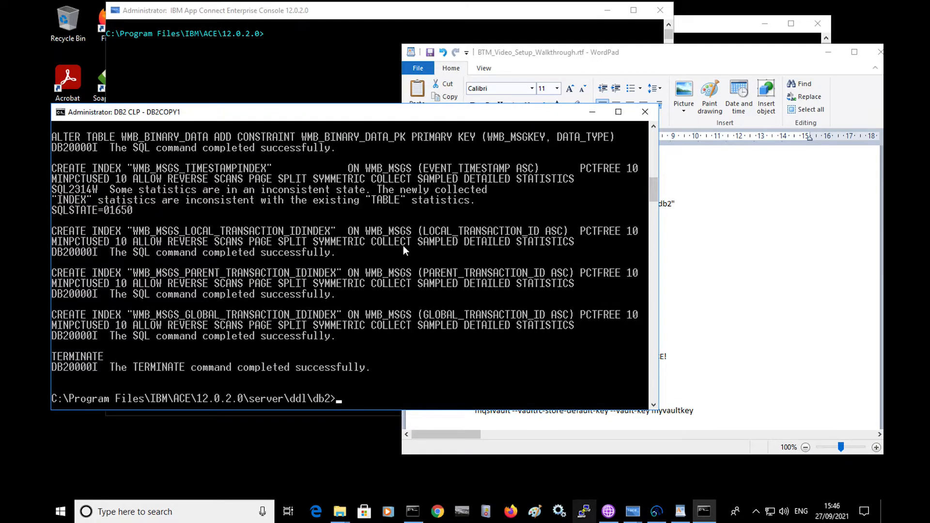
Step: Copy the command db2 -tvf BusinessCaptureSchema.sql from the walkthrough document and run it in the DB2 command window
click(752, 281)
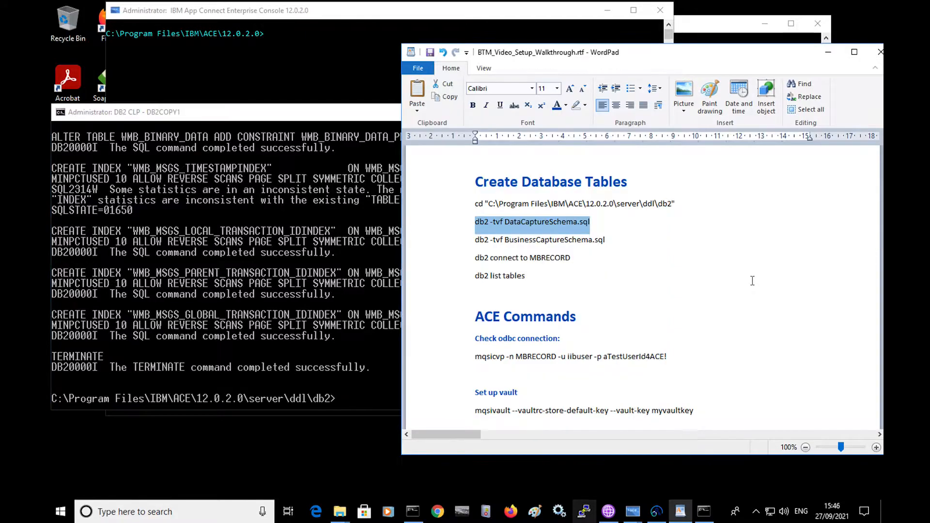
click(470, 246)
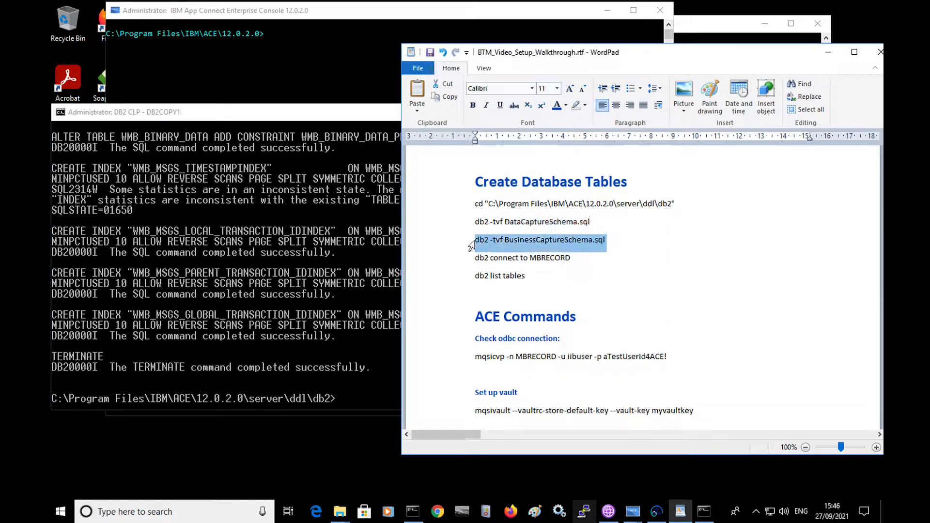
right_click(567, 240)
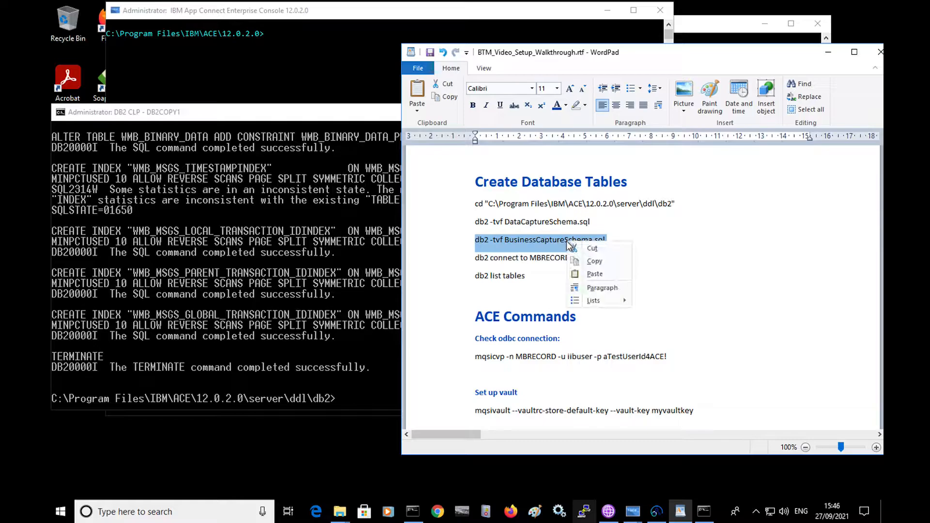
click(598, 260)
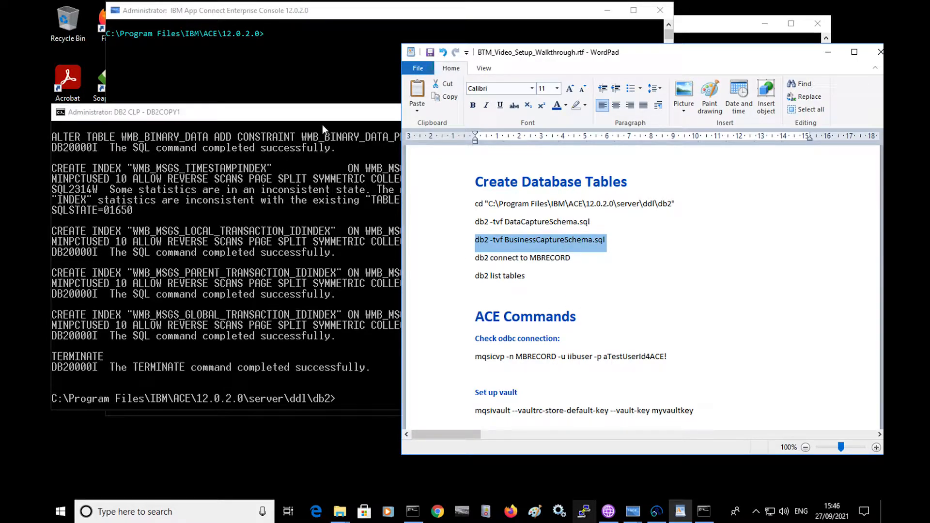
click(363, 383)
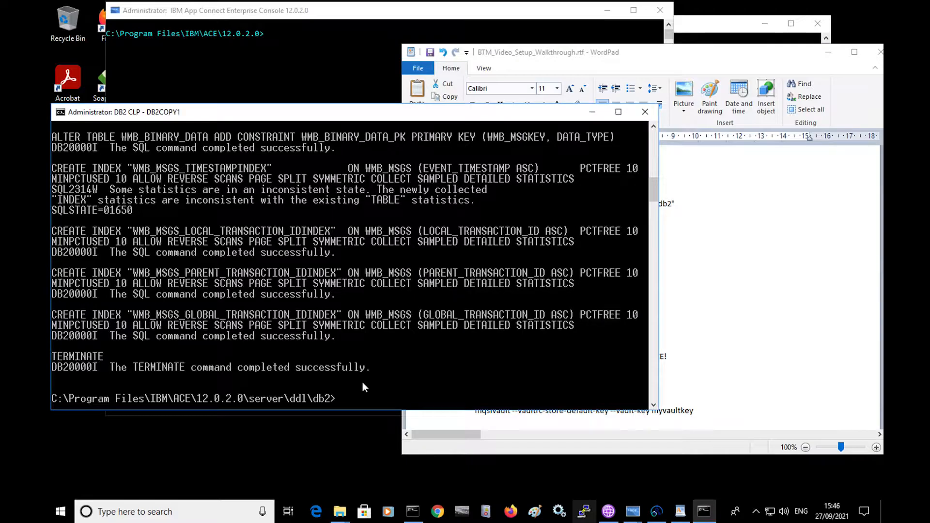
right_click(362, 382)
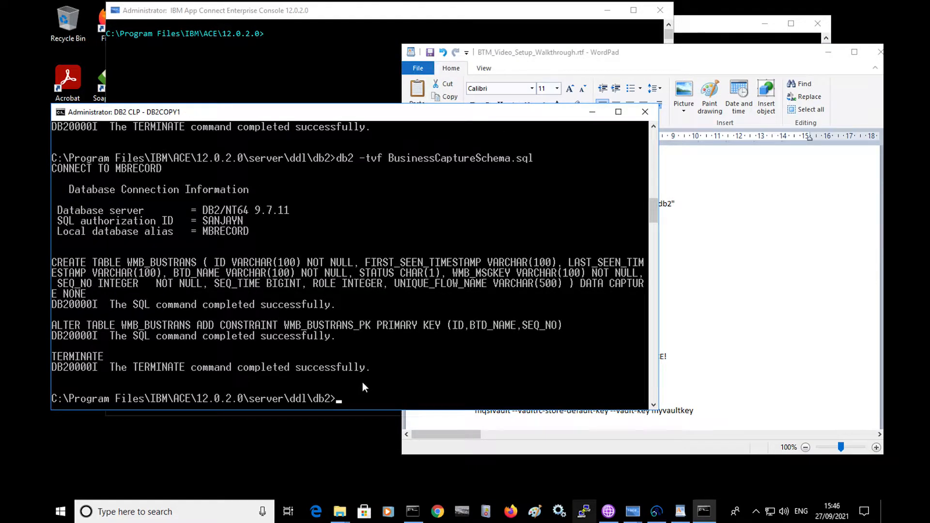
key(Return)
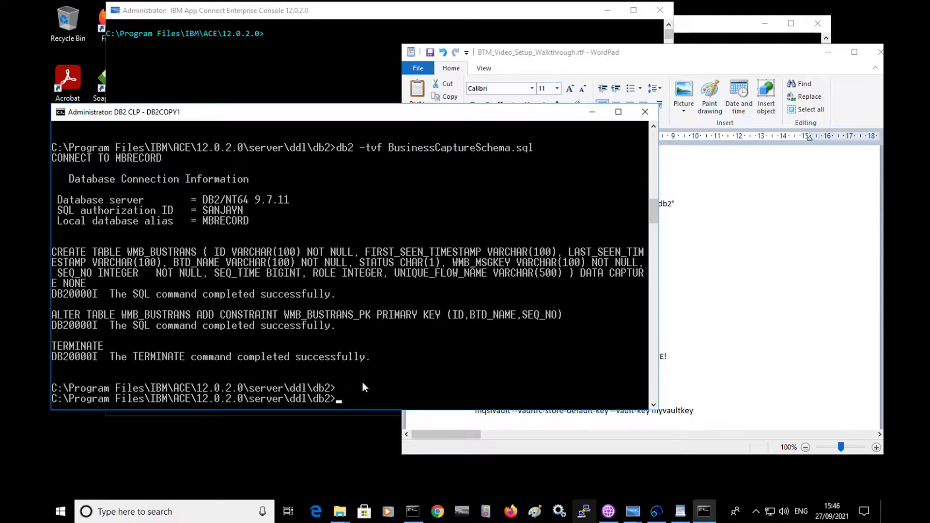
Step: Try to list the Db2 tables, and connect to the database with db2 connect to MBRECORD
text(db2 list tables)
key(Return)
text(db2 connect)
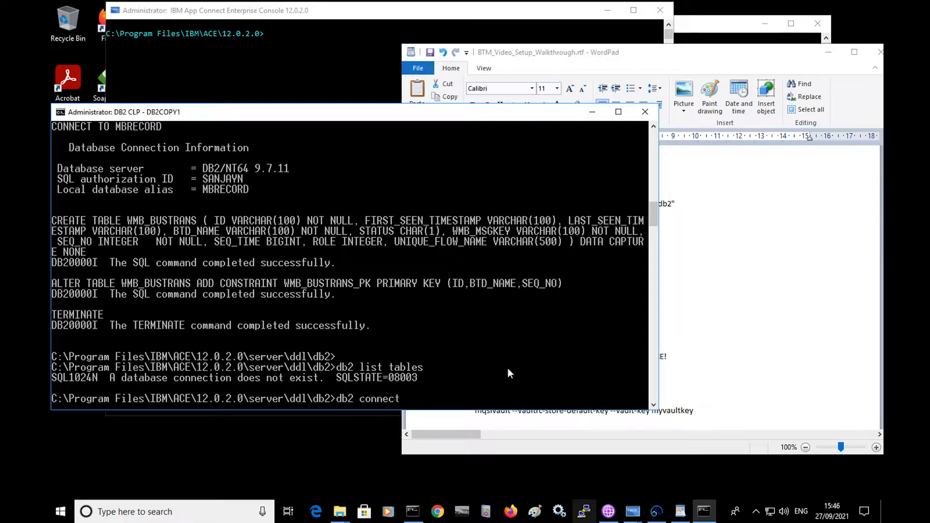
text( to MBRECORD)
key(Return)
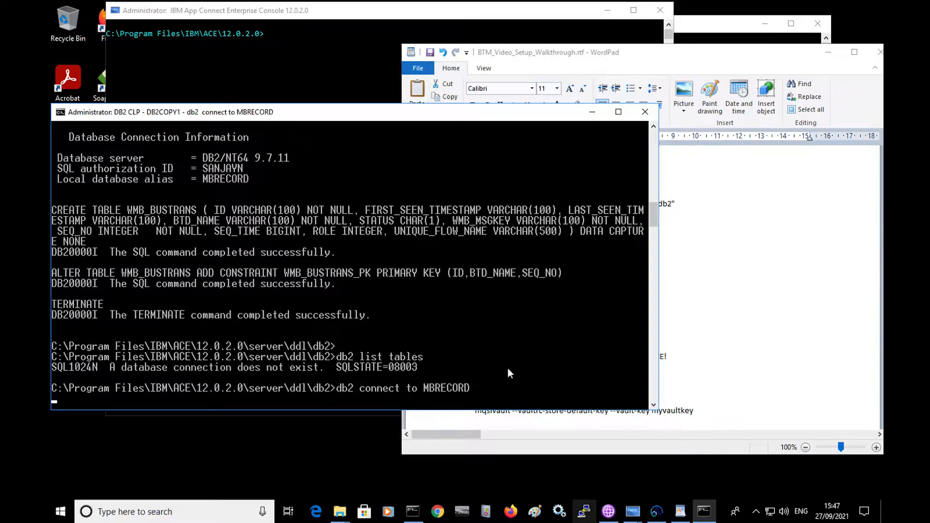
Step: List the tables of the connected MBRECORD database with db2 list tables and examine their names and creation times
key(Up)
key(Up)
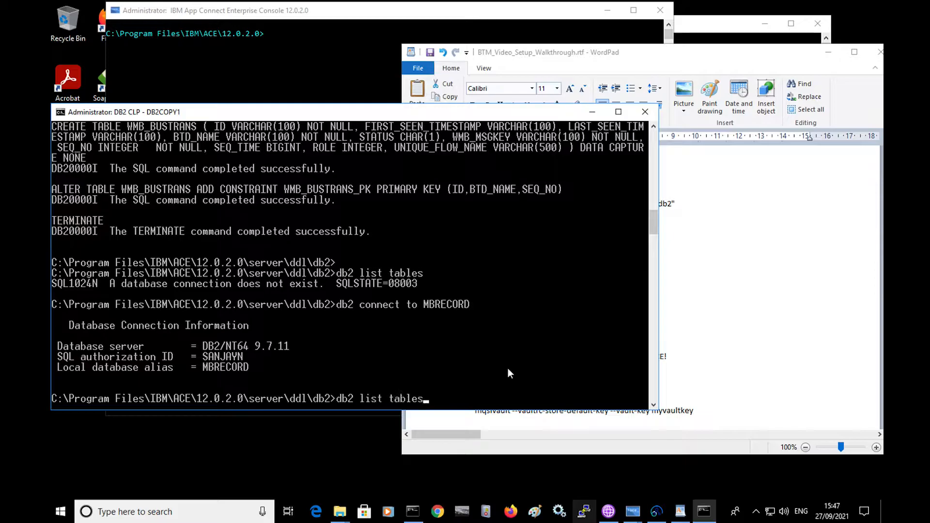
key(Return)
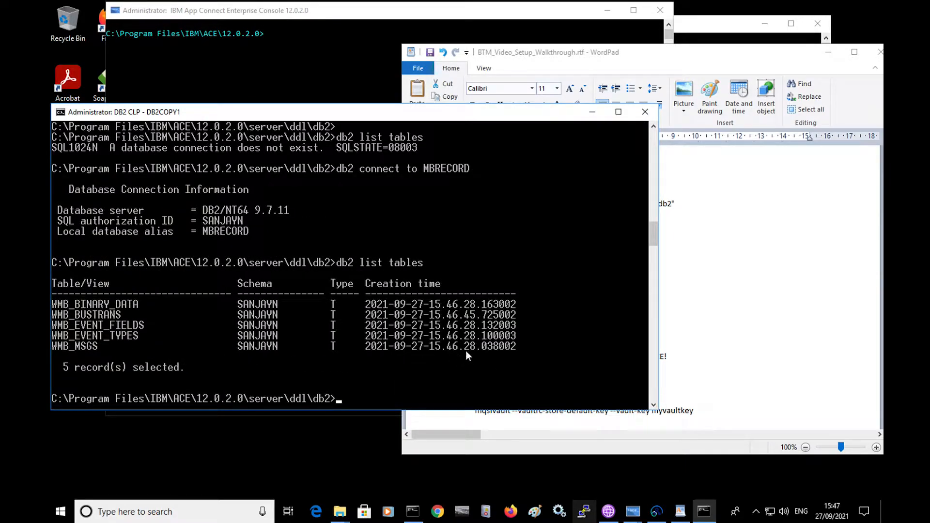
drag(544, 348, 52, 299)
click(247, 316)
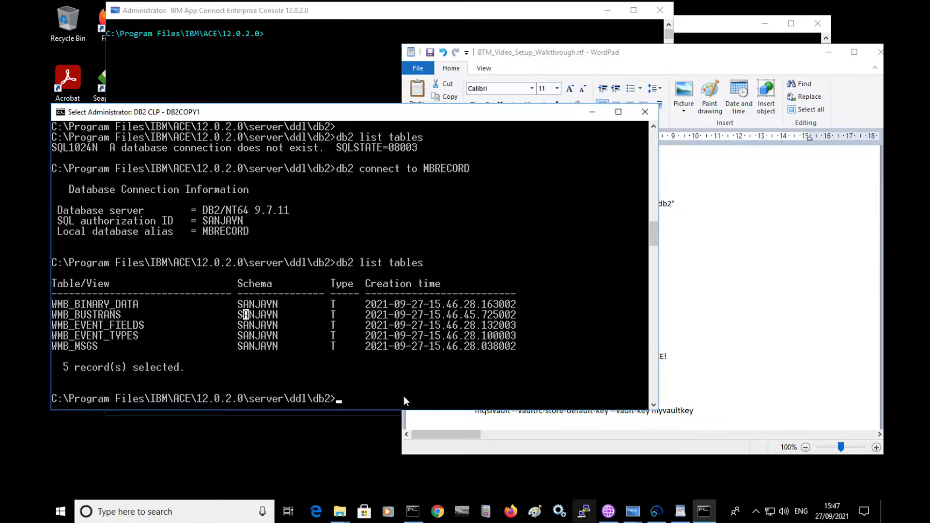
key(Return)
key(Return)
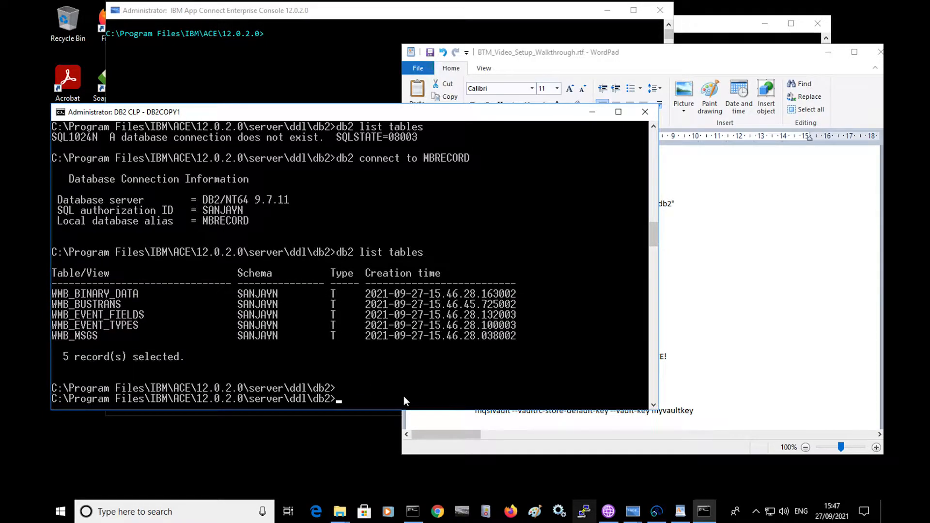
Step: Count the rows of the business transaction table with db2 select count(*) from WMB_BUSTRANS
text(db2 select count()
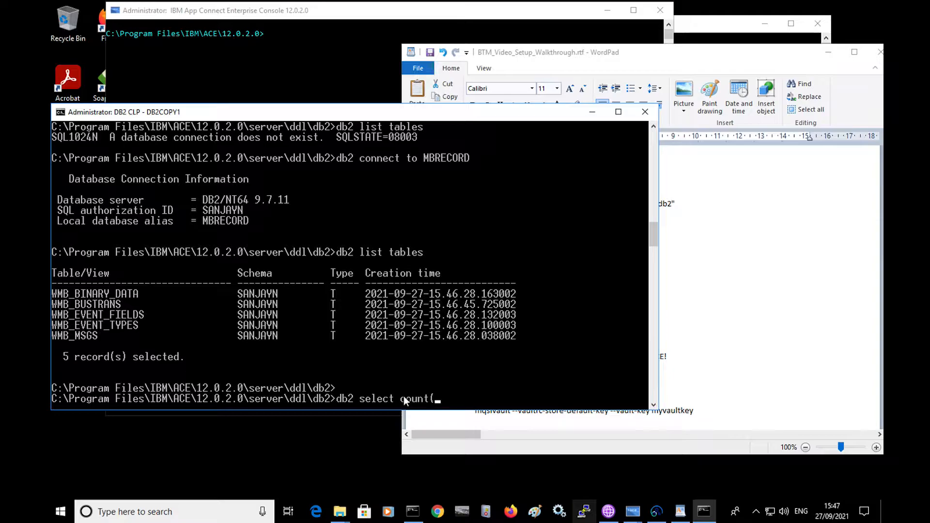
text(*) from)
double_click(83, 304)
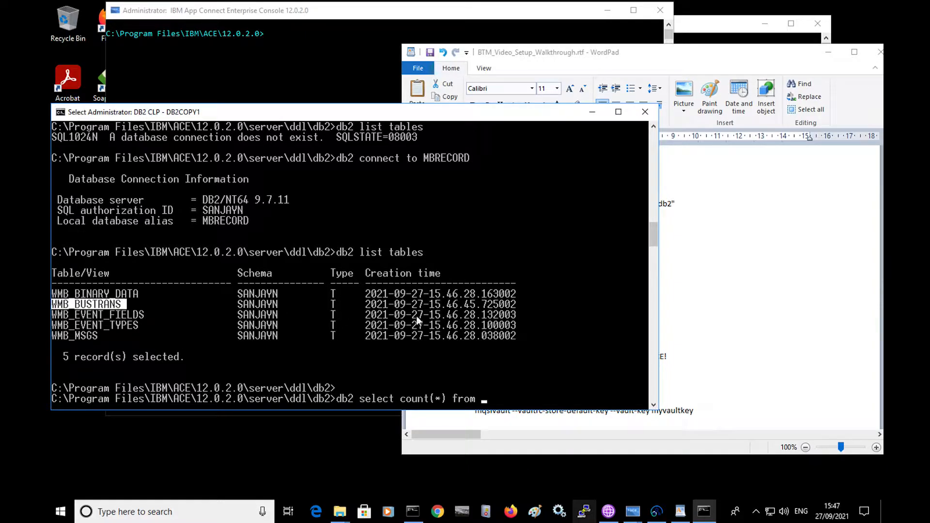
right_click(570, 335)
right_click(571, 334)
key(Return)
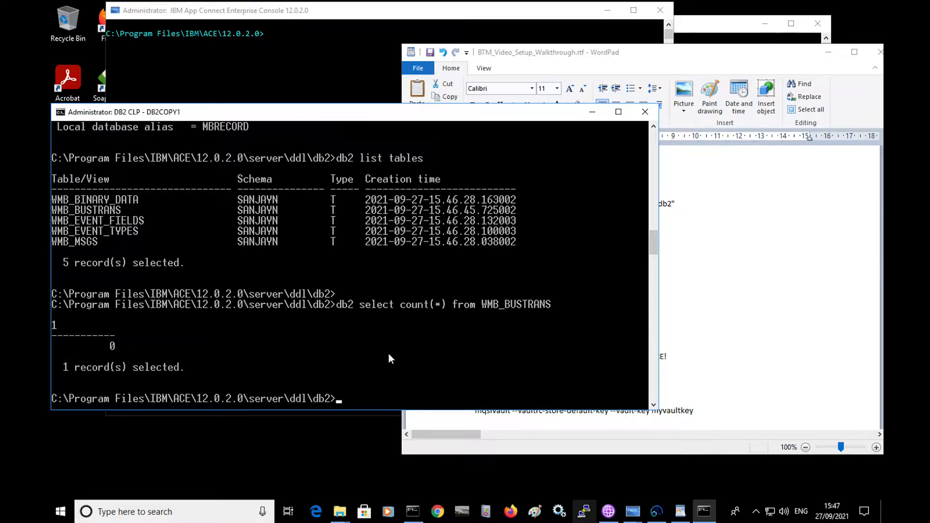
Step: Count the rows of the messages table with db2 select count(*) from WMB_MSGS
key(Up)
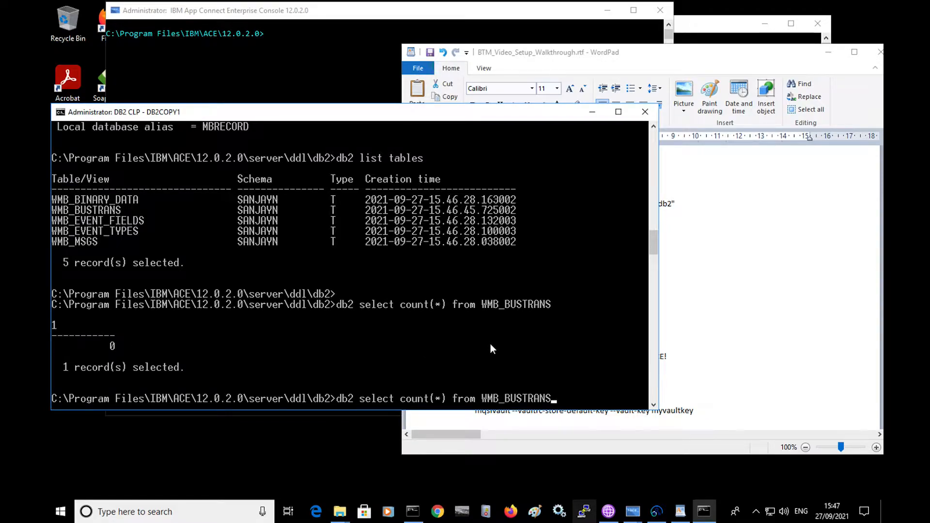
key(BackSpace)
key(BackSpace)
key(BackSpace)
key(BackSpace)
key(BackSpace)
key(BackSpace)
key(BackSpace)
key(BackSpace)
text(MSGS)
key(Return)
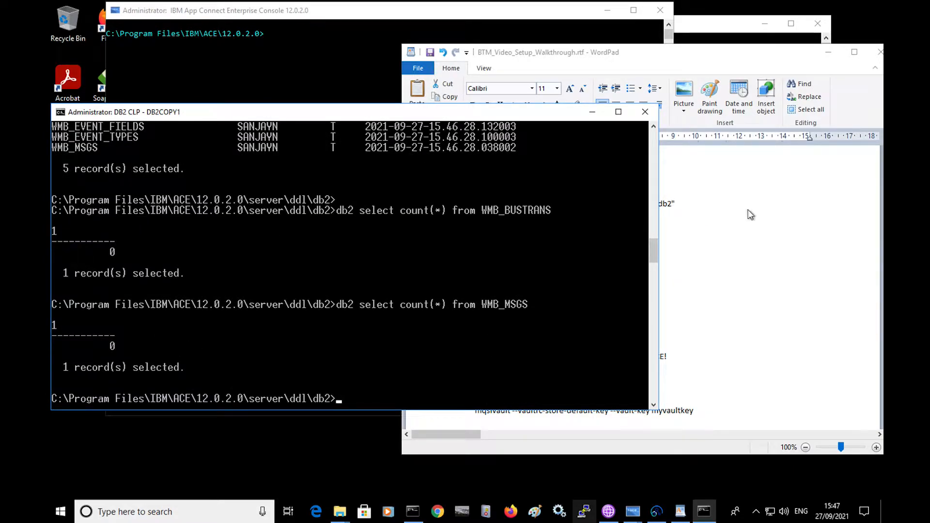
Step: Copy the mqsicvp ODBC check command for MBRECORD, including its user ID and password, from the walkthrough document and run it in the App Connect Enterprise Console
click(793, 211)
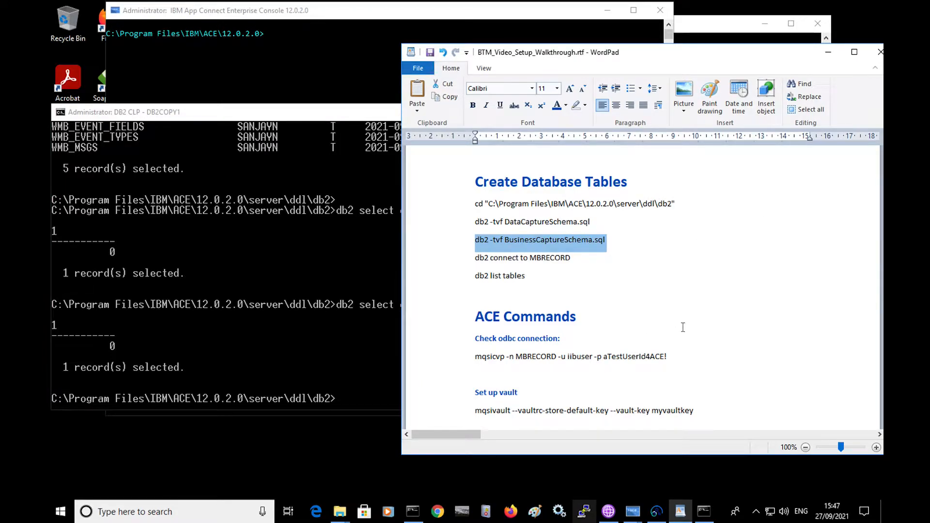
scroll(659, 332, down, 5)
scroll(659, 333, up, 4)
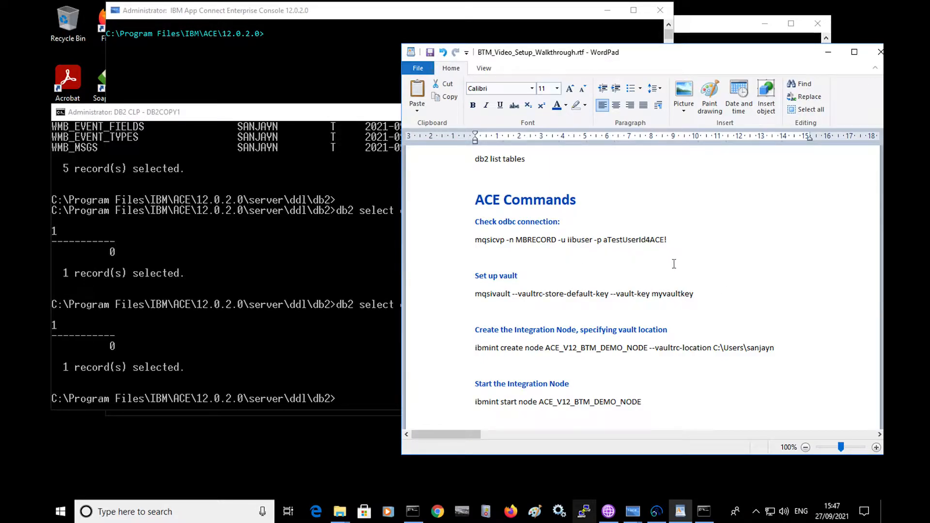
scroll(663, 279, up, 1)
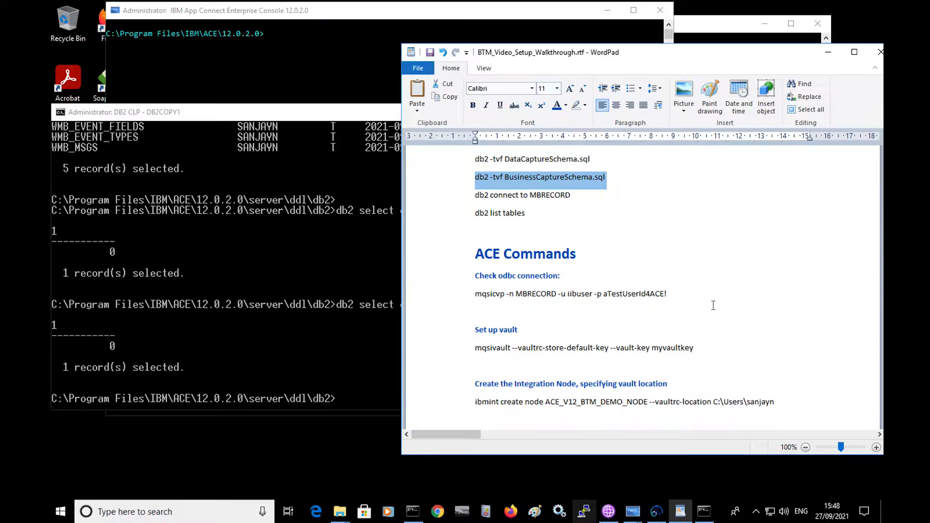
drag(476, 296, 669, 297)
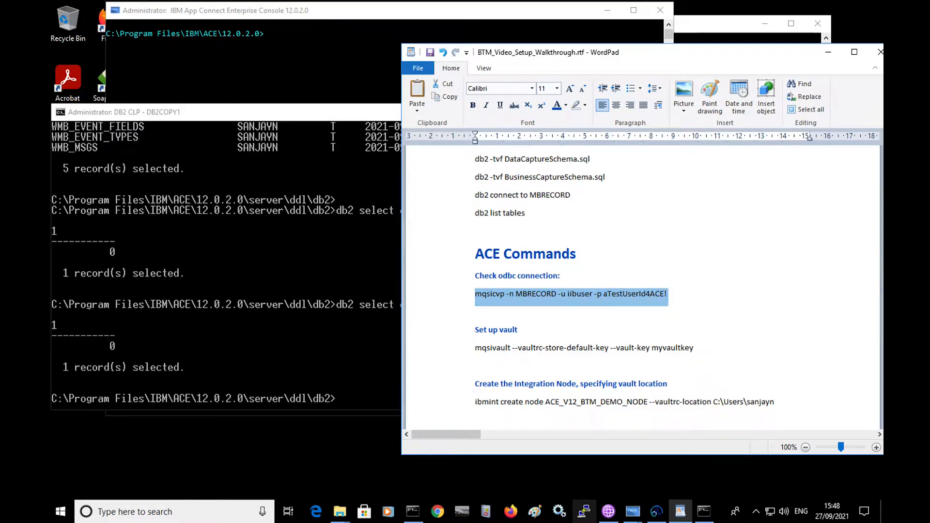
click(301, 53)
drag(318, 20, 313, 28)
right_click(325, 62)
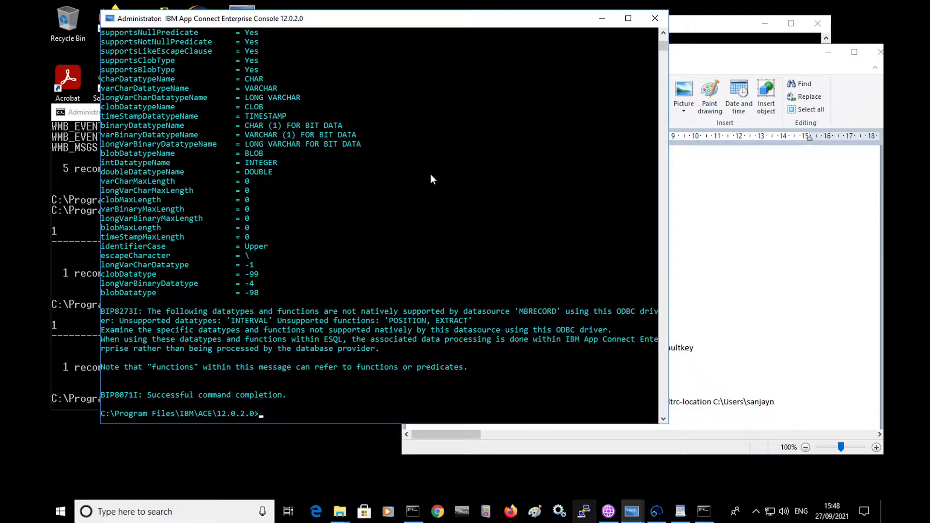
Step: Copy the mqsivault --vaultrc-store-default-key command with its vault key from the walkthrough document and run it in the App Connect Enterprise Console
click(743, 68)
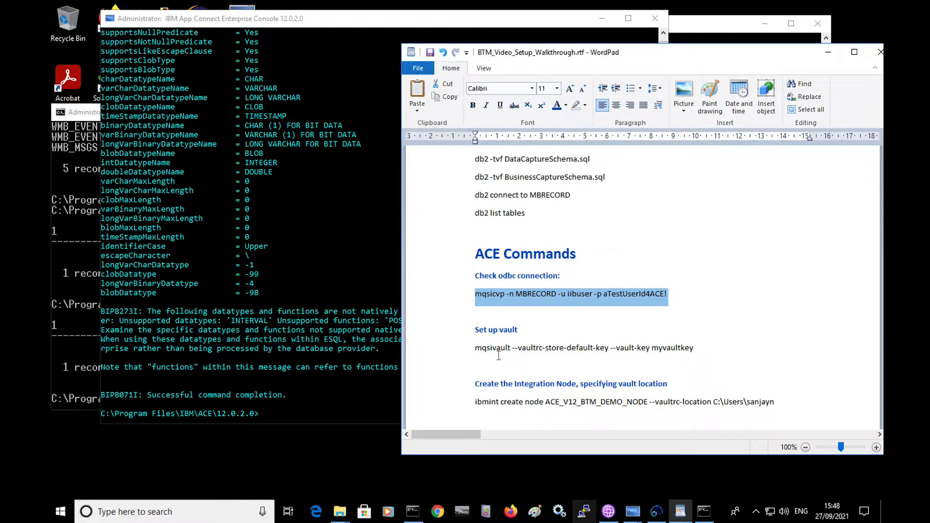
click(476, 347)
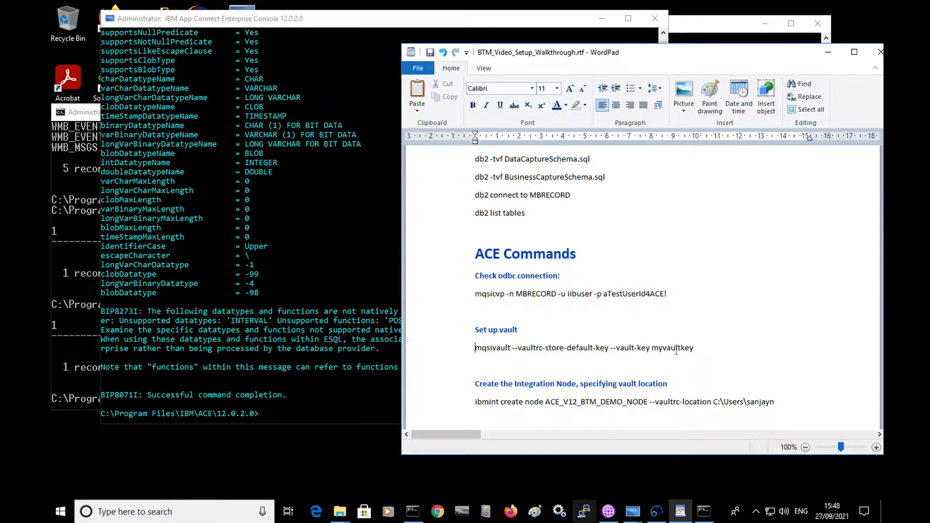
shift+click(697, 347)
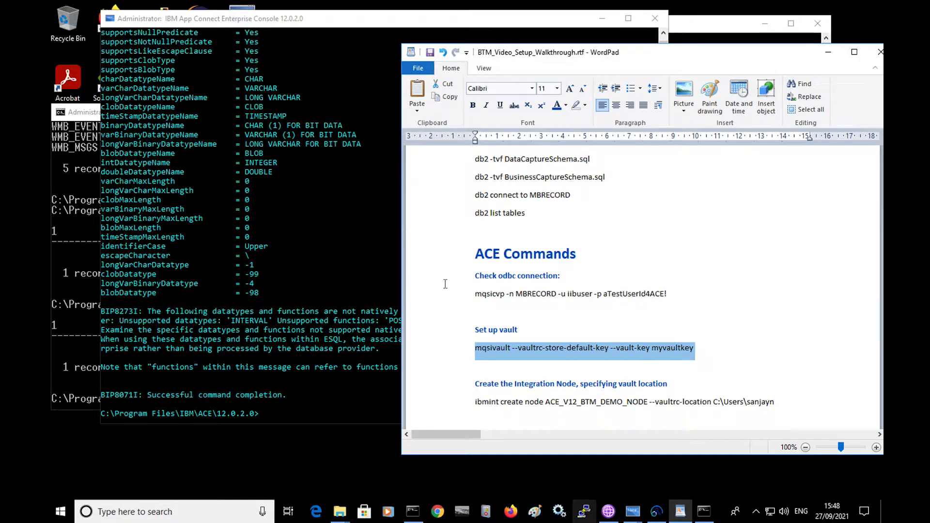
click(338, 25)
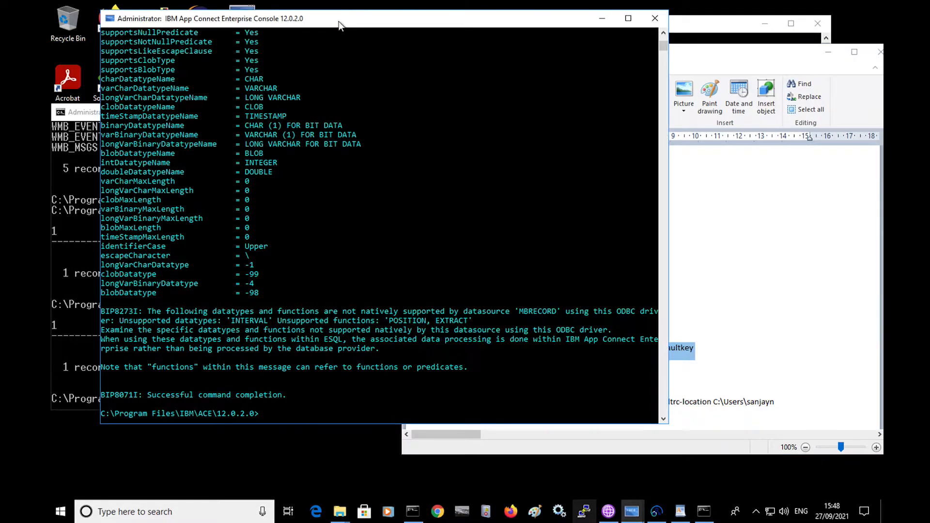
right_click(421, 176)
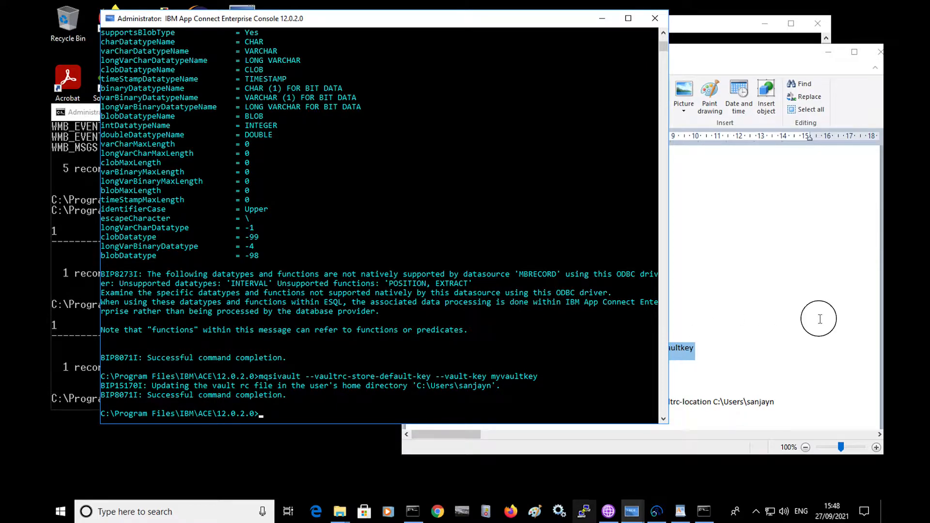
Step: Copy the ibmint create node command for ACE_V12_BTM_DEMO_NODE, with --vaultrc-location set to the user's home directory, from the walkthrough and run it in the console
click(818, 319)
scroll(758, 347, down, 5)
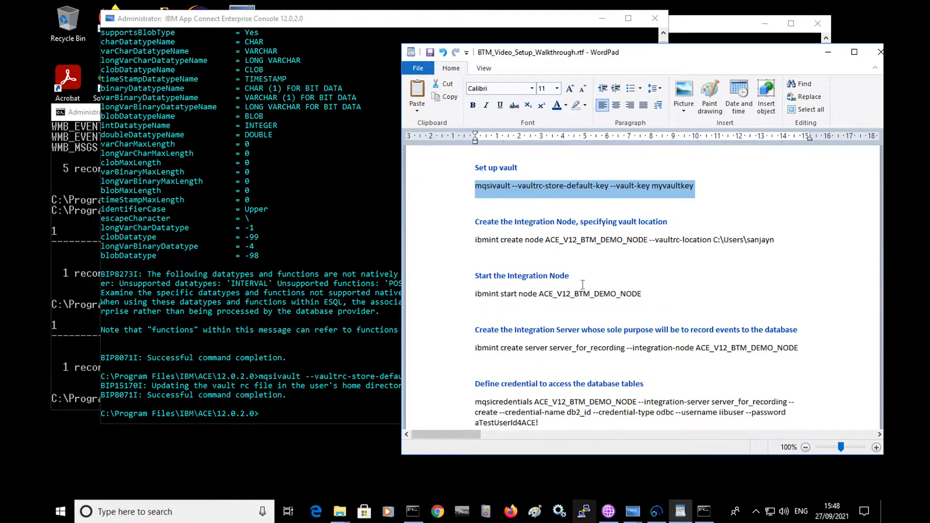
drag(475, 240, 771, 239)
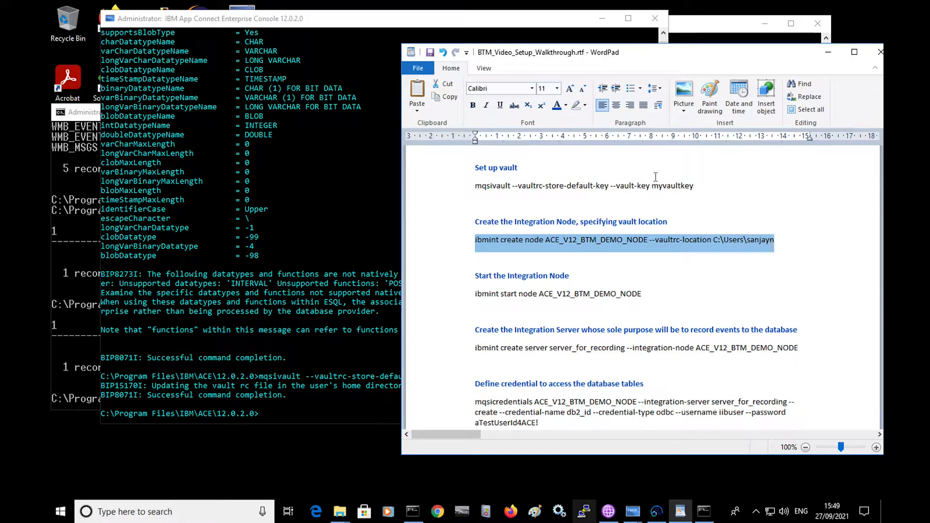
click(365, 24)
key(ctrl+v)
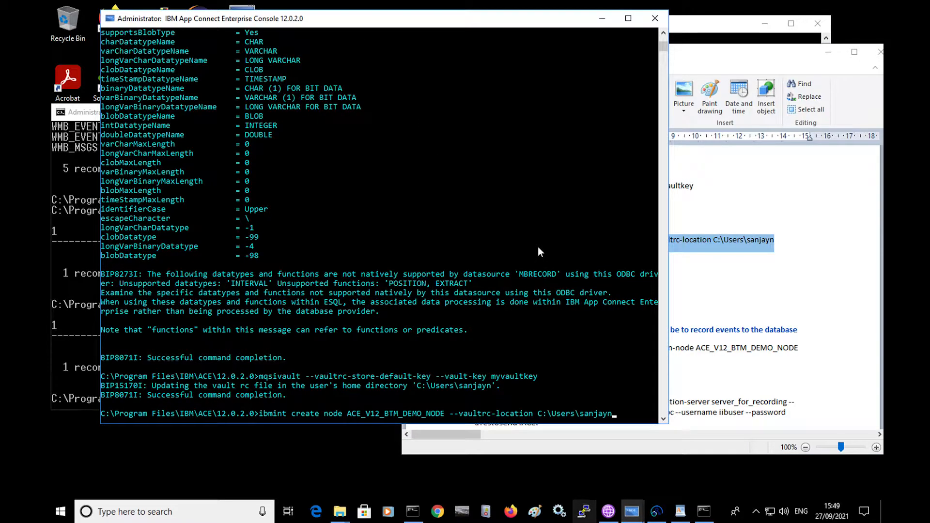
key(Return)
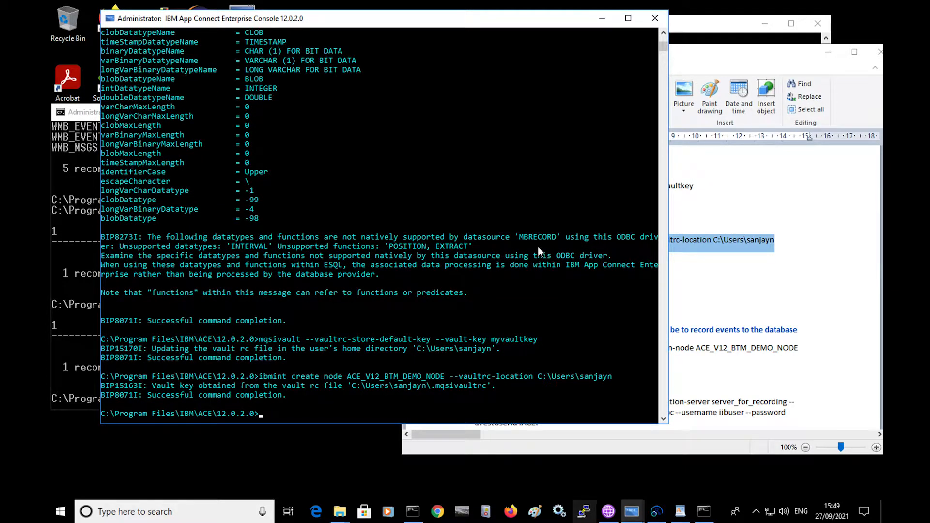
Step: Copy ibmint start node ACE_V12_BTM_DEMO_NODE from the walkthrough document and run it in the App Connect Enterprise Console
click(775, 314)
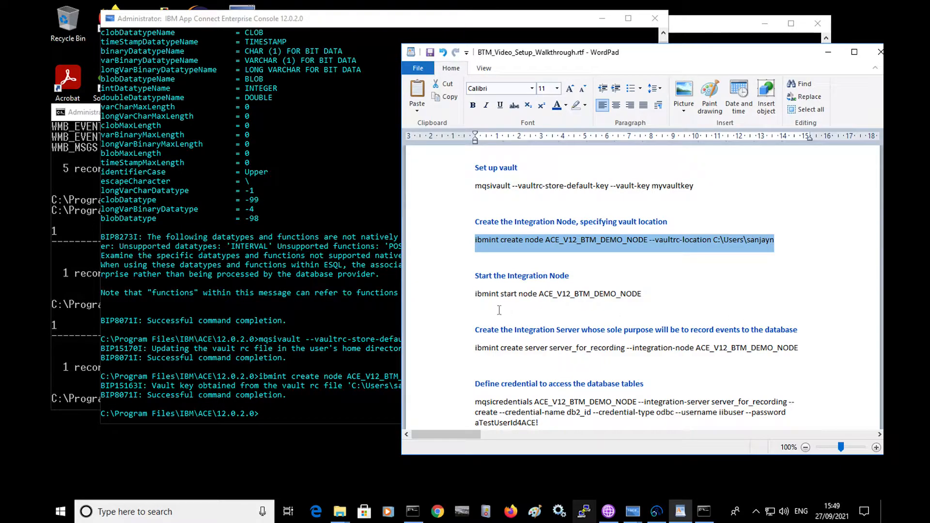
click(477, 294)
shift+click(648, 298)
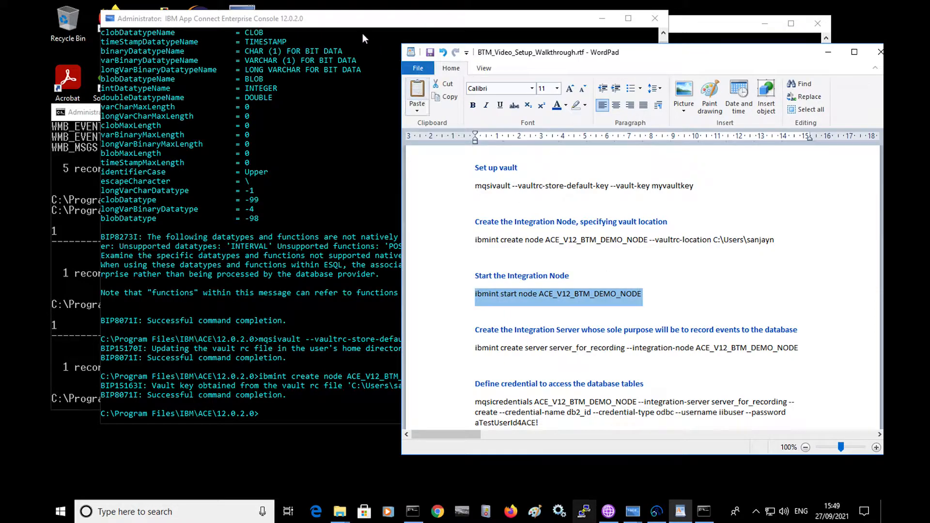
click(346, 18)
right_click(433, 156)
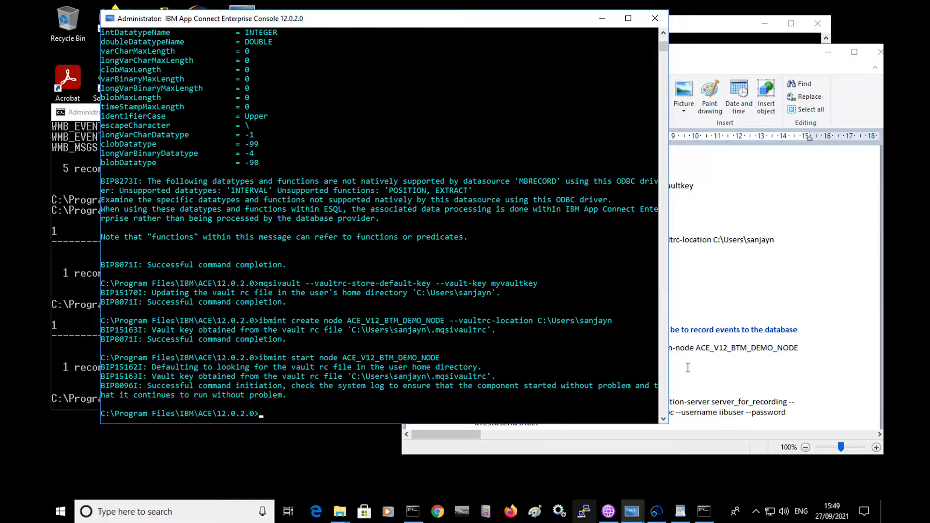
Step: Copy ibmint create server server_for_recording --integration-node ACE_V12_BTM_DEMO_NODE from the walkthrough document and run it in the App Connect Enterprise Console
click(791, 377)
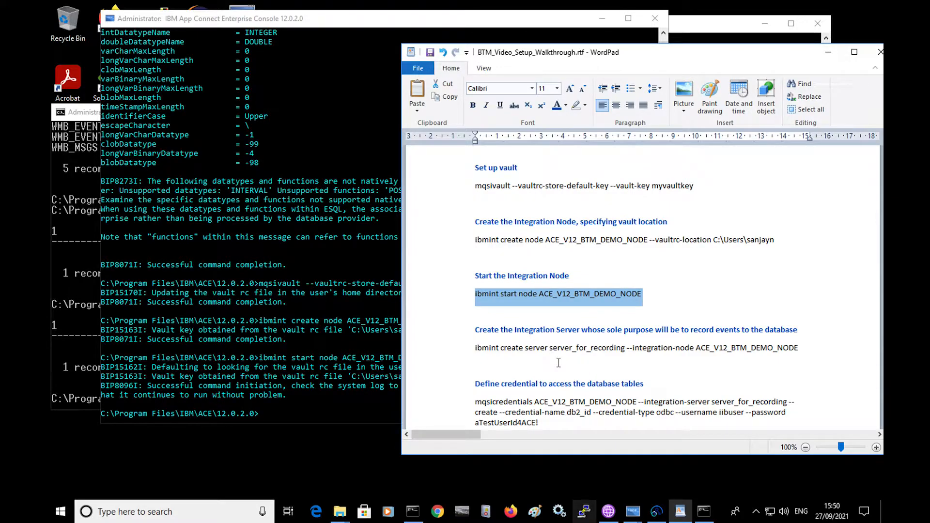
scroll(559, 362, down, 2)
click(478, 244)
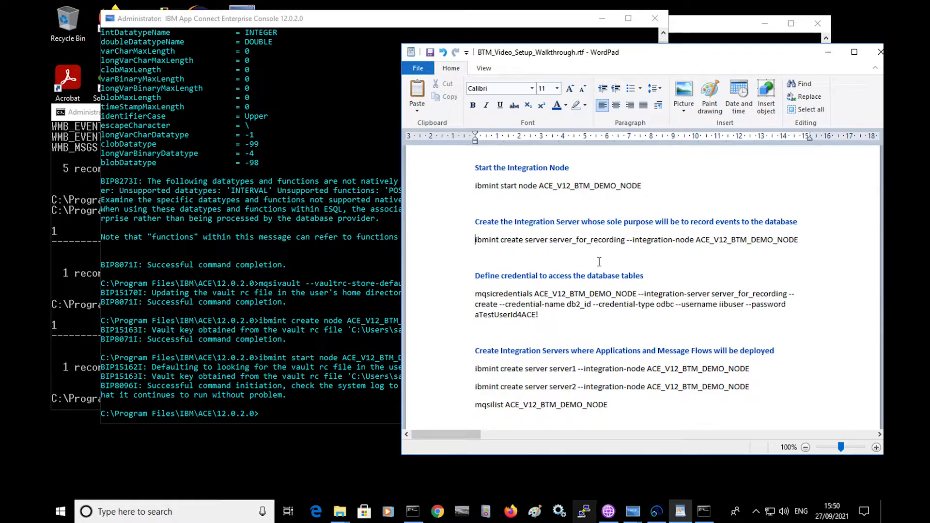
shift+click(804, 240)
key(ctrl+c)
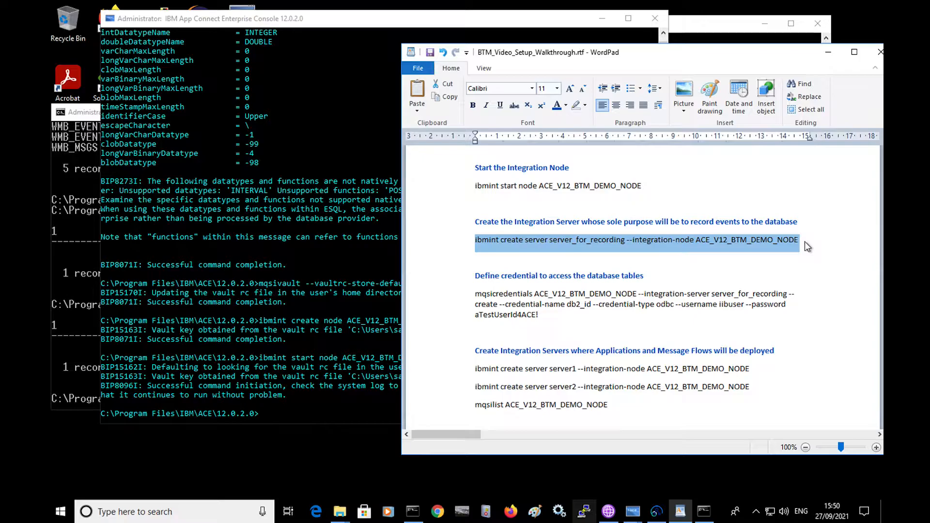
click(415, 25)
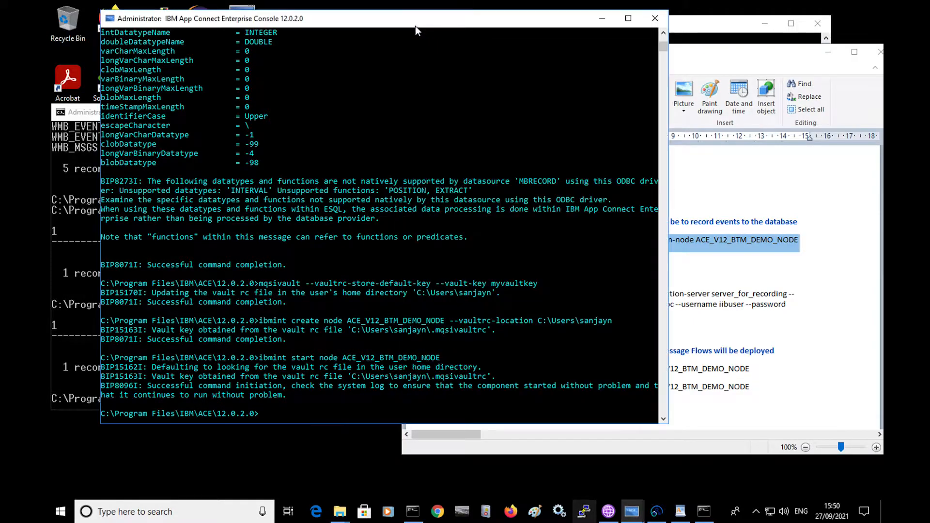
right_click(421, 136)
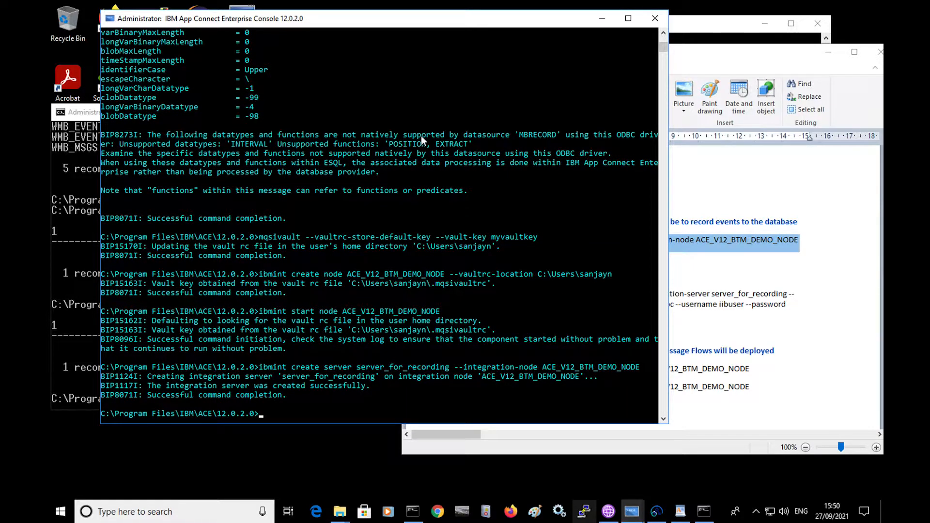
Step: Copy the mqsicredentials command creating odbc credential db2_id for server_for_recording, with its username and password, from the walkthrough document and run it in the App Connect Enterprise Console
click(724, 62)
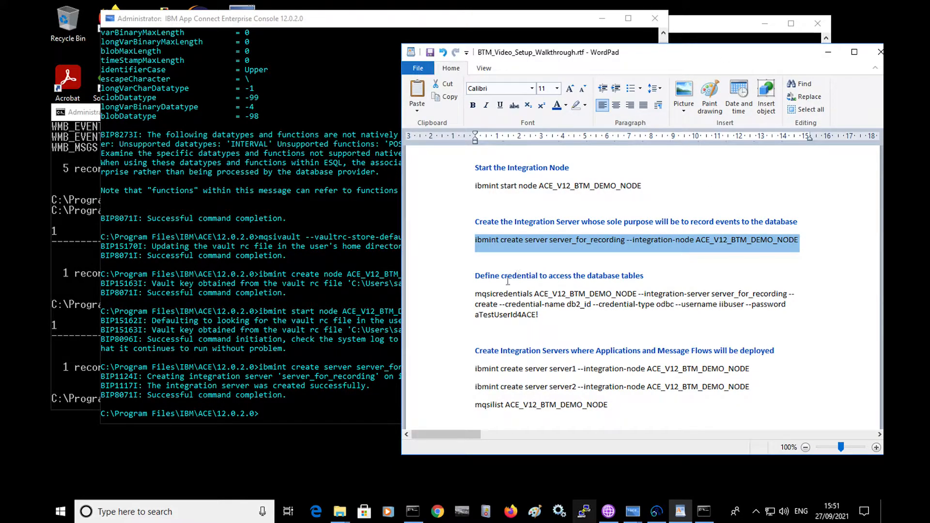
click(477, 294)
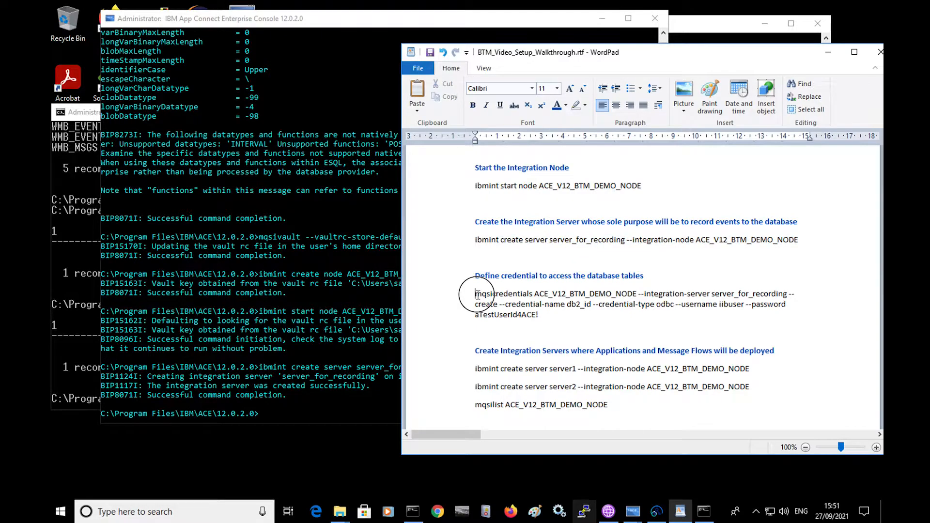
shift+click(538, 314)
key(ctrl+c)
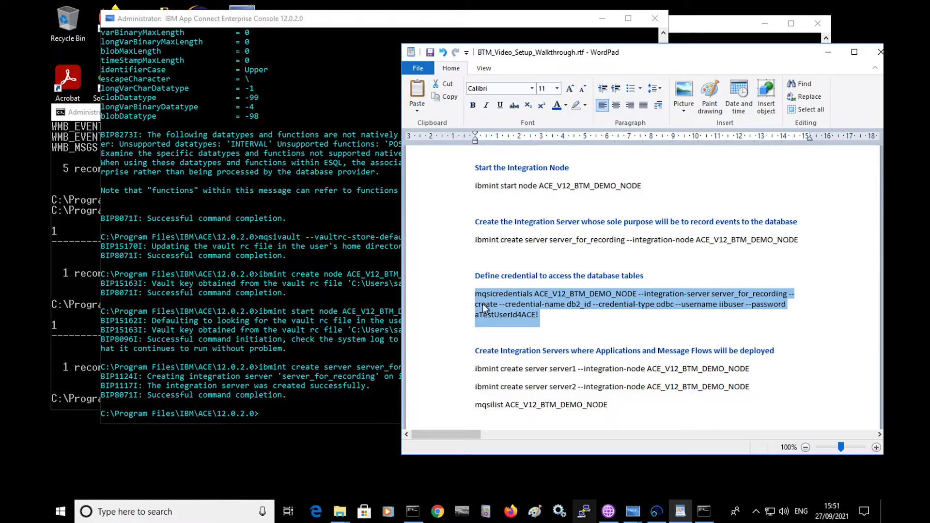
click(363, 18)
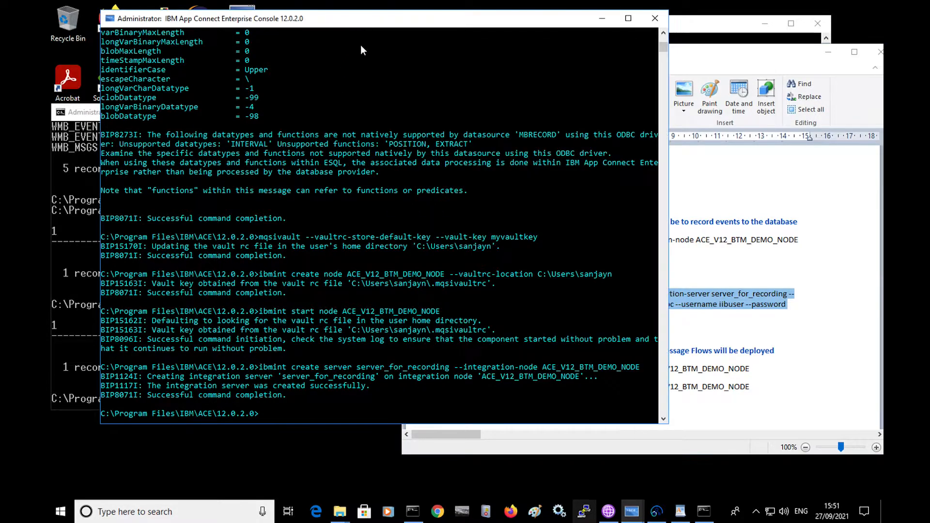
right_click(398, 101)
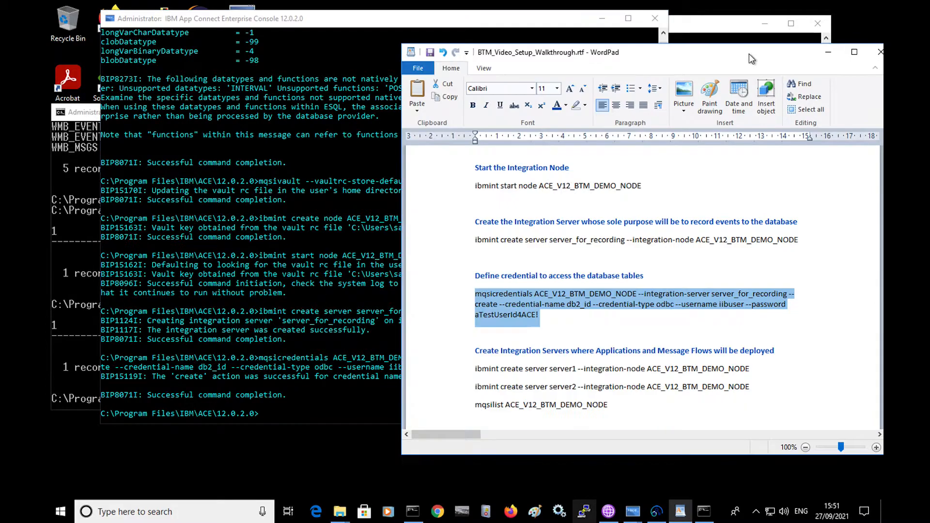
Step: Copy ibmint create server server1 --integration-node ACE_V12_BTM_DEMO_NODE from the walkthrough document and run it in the App Connect Enterprise Console
click(749, 54)
scroll(552, 354, down, 8)
scroll(551, 354, up, 3)
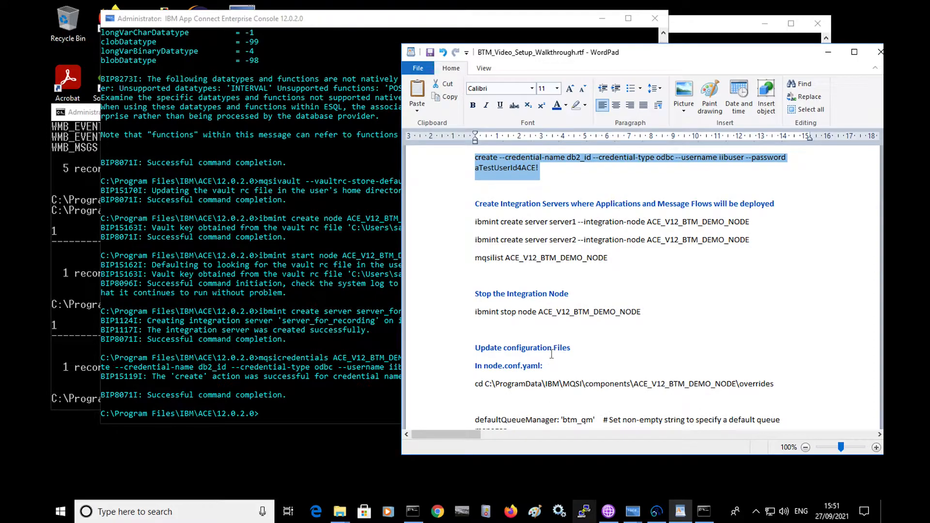
click(472, 228)
key(ctrl+c)
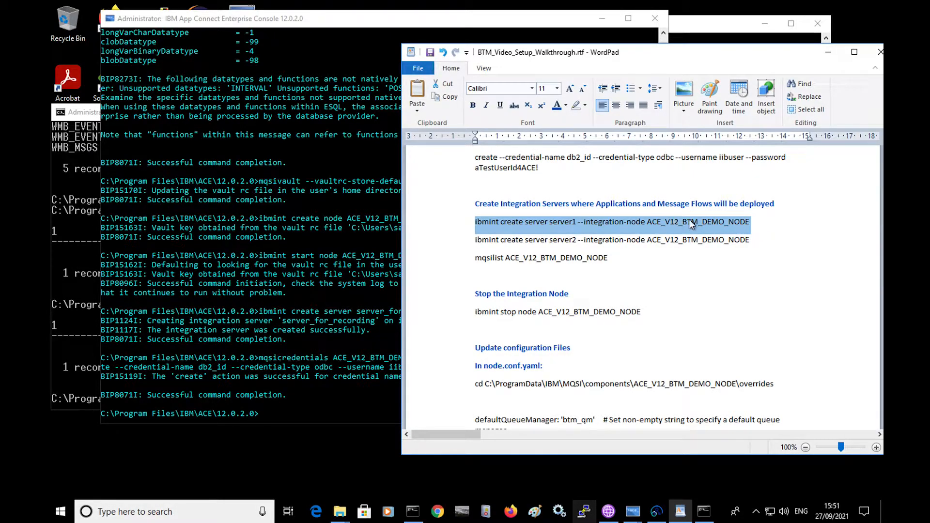
click(348, 22)
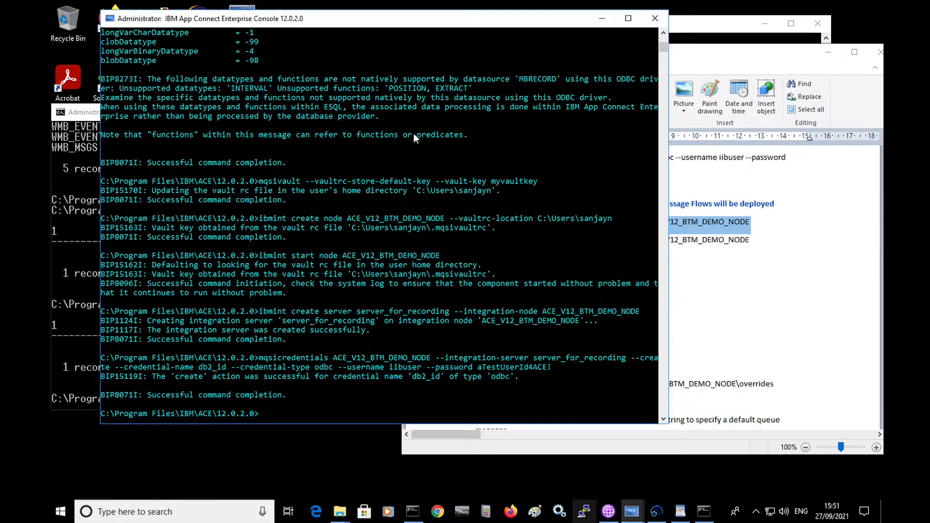
right_click(561, 388)
key(Return)
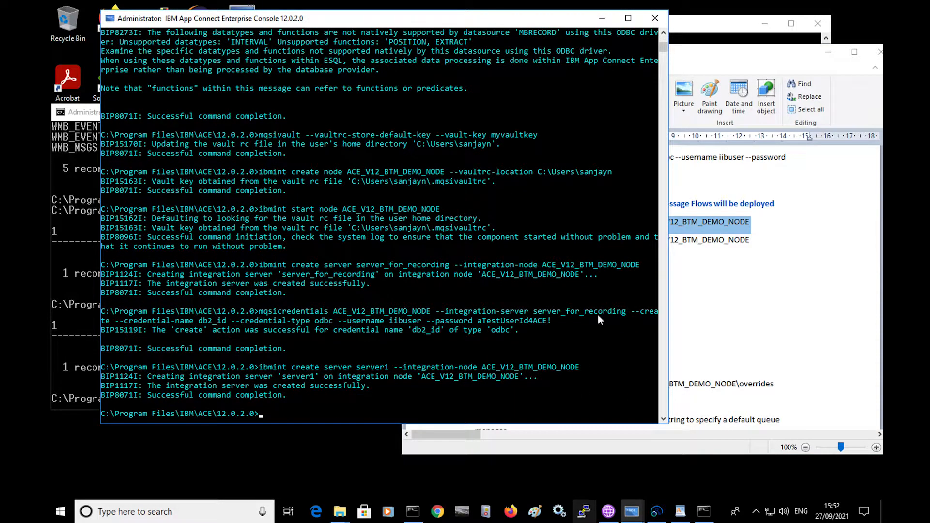
Step: Copy ibmint create server server2 --integration-node ACE_V12_BTM_DEMO_NODE from the walkthrough document and run it in the App Connect Enterprise Console
click(763, 311)
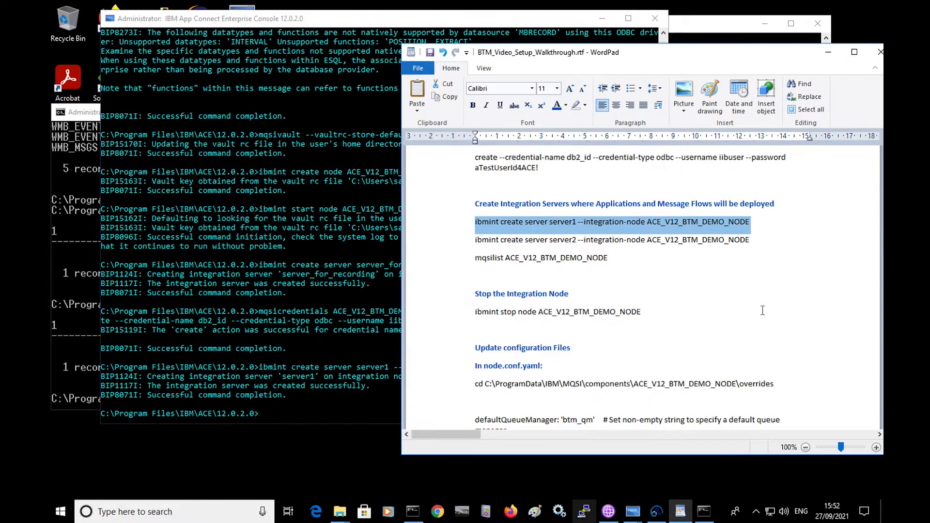
click(470, 243)
key(ctrl+c)
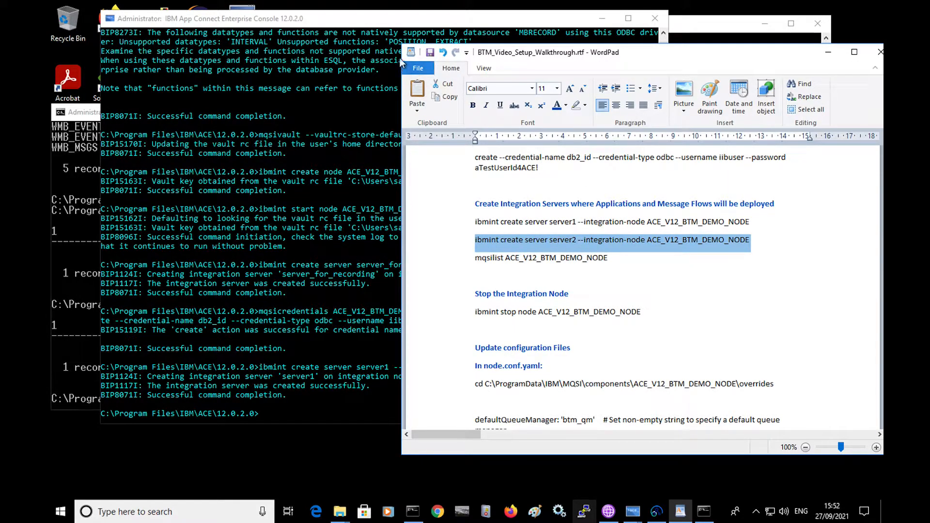
click(356, 19)
right_click(574, 347)
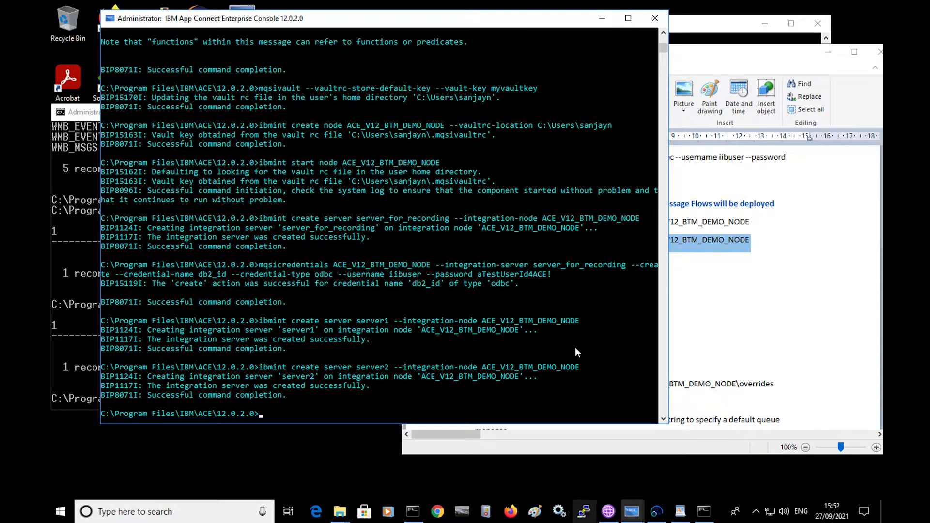
Step: Copy mqsilist ACE_V12_BTM_DEMO_NODE from the walkthrough document and run it in the console to list the node's integration servers
click(718, 338)
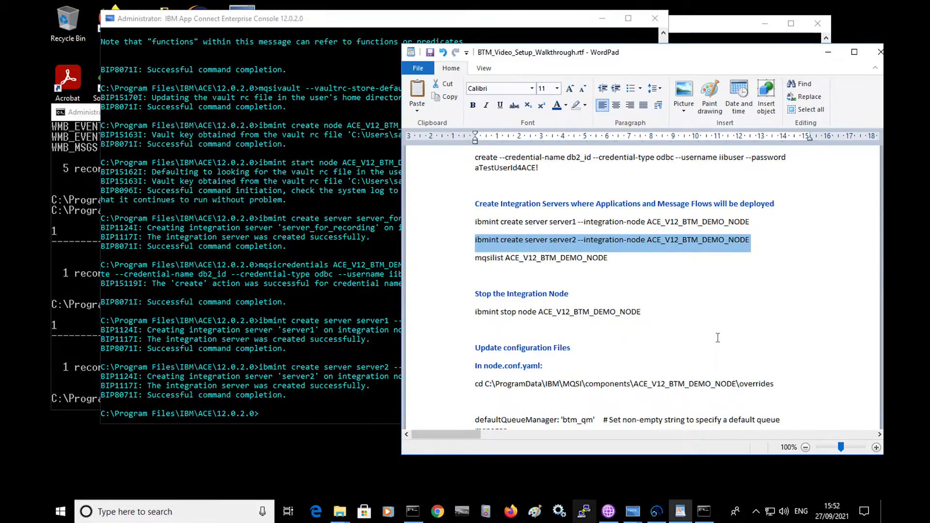
click(475, 258)
key(ctrl+c)
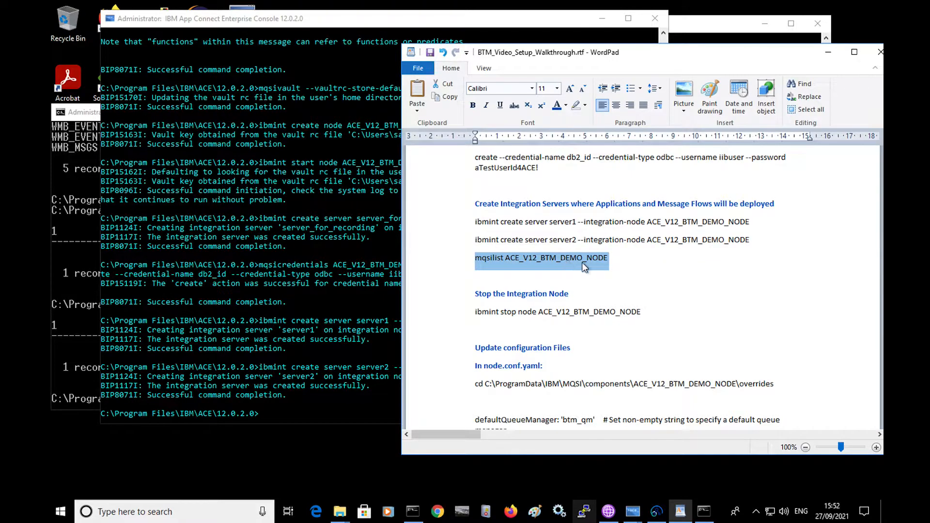
click(357, 24)
right_click(560, 292)
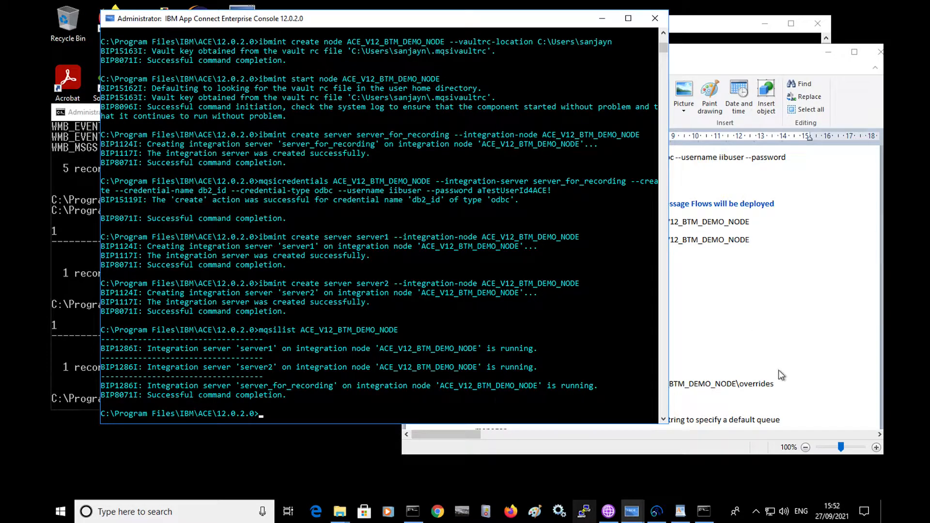
Step: Copy the path C:\ProgramData\IBM\MQSI\components\ACE_V12_BTM_DEMO_NODE\overrides from the walkthrough document and open that folder in File Explorer
scroll(749, 335, down, 3)
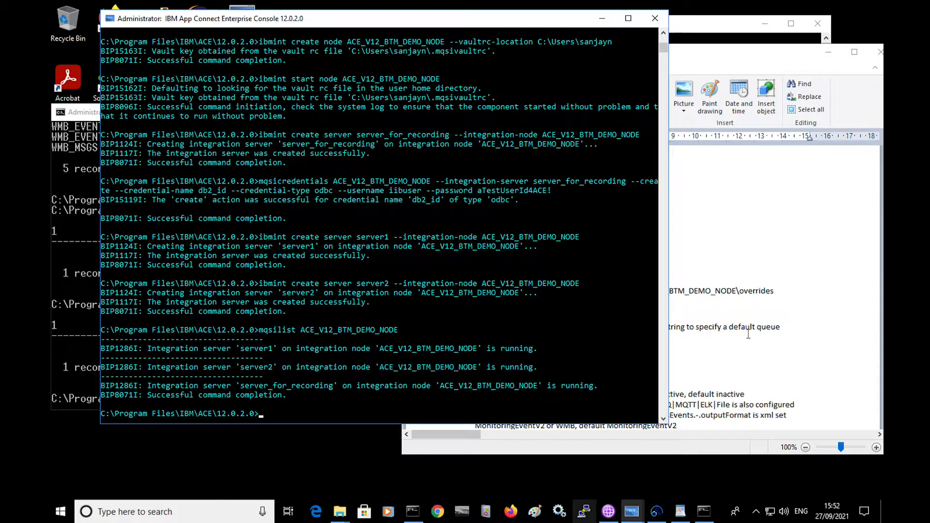
key(alt+Tab)
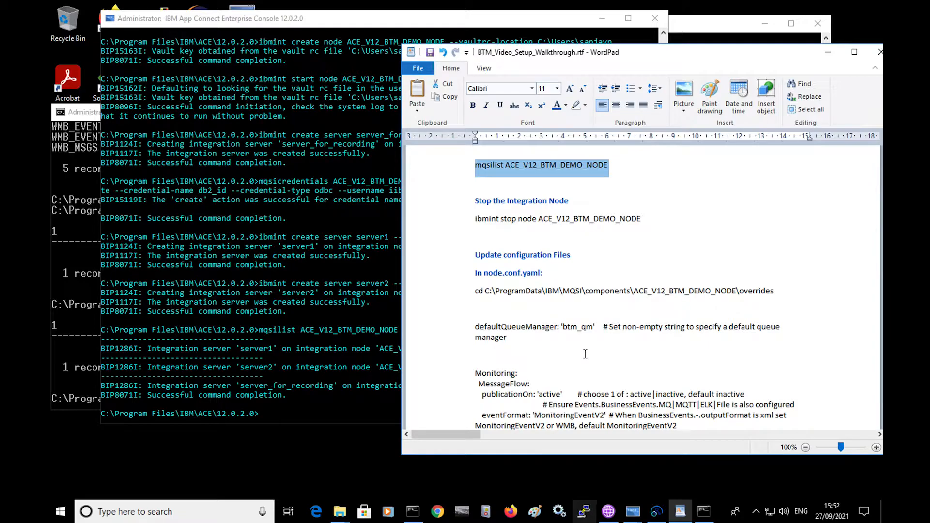
scroll(585, 354, down, 4)
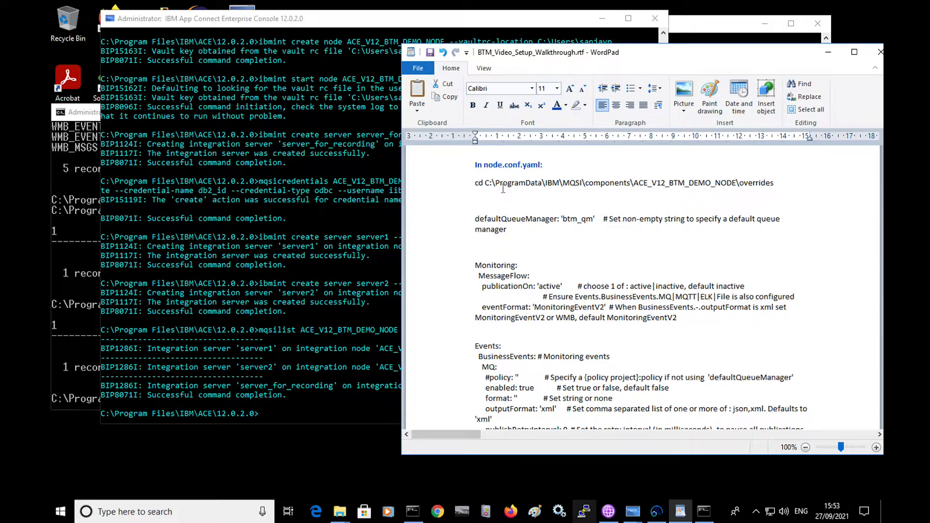
drag(486, 184, 762, 187)
key(ctrl+c)
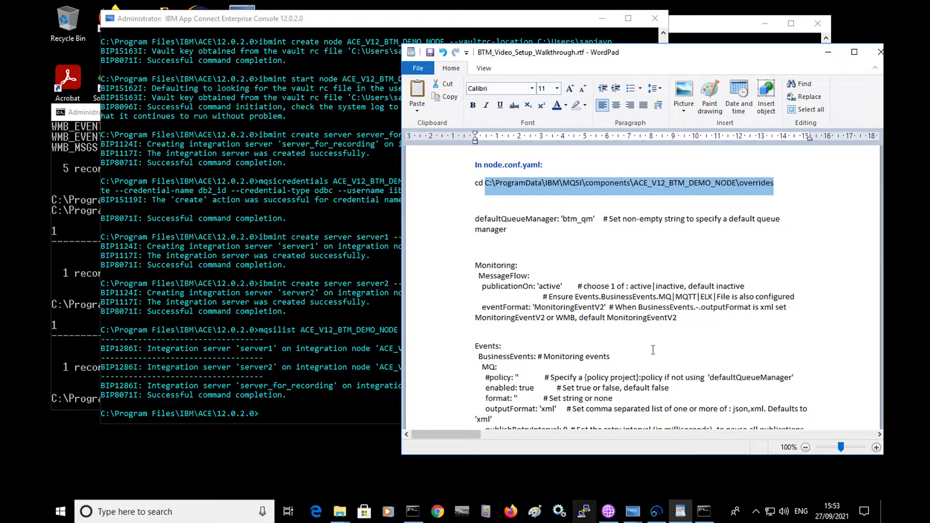
click(341, 515)
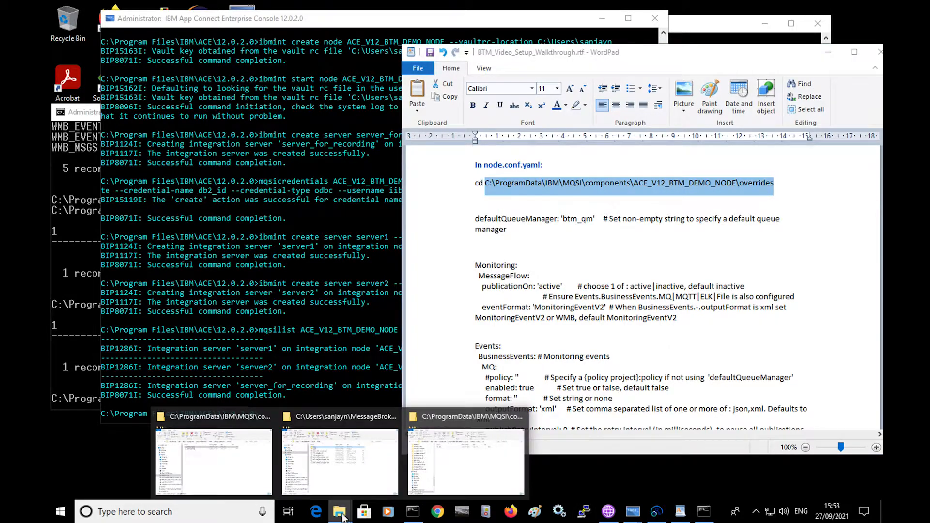
click(214, 460)
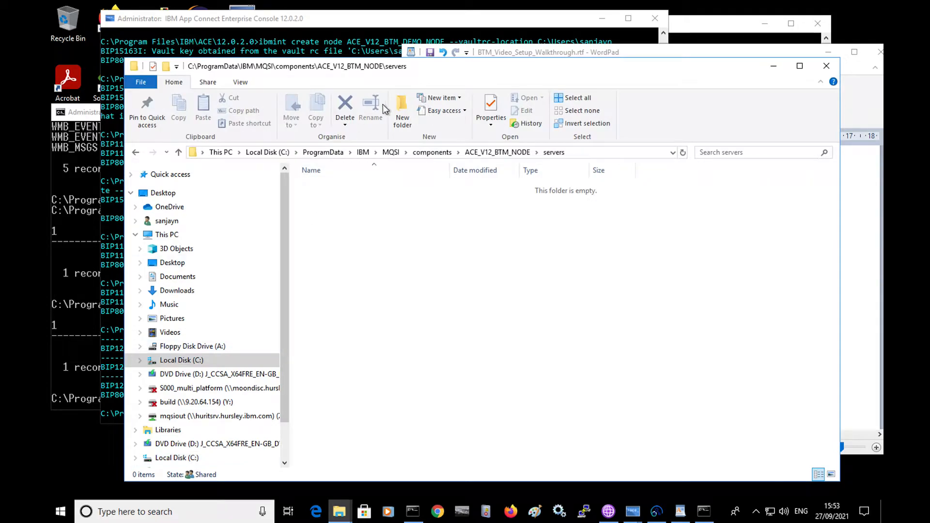
click(584, 153)
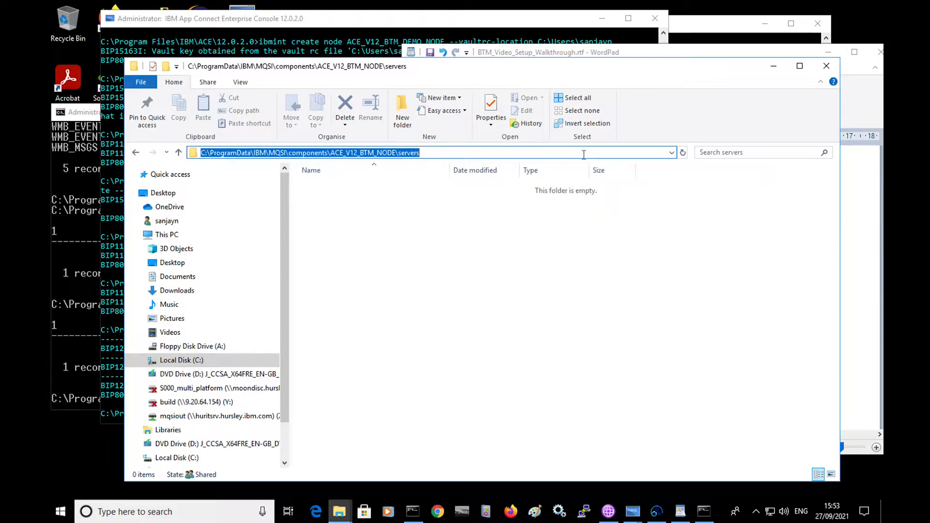
key(BackSpace)
key(ctrl+v)
key(Return)
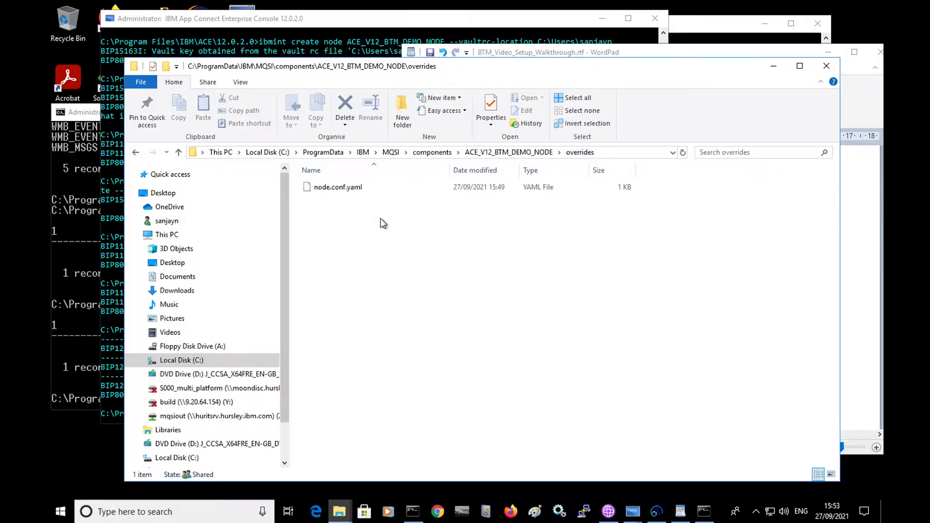
Step: Open node.conf.yaml from the overrides folder for editing in Vim
click(326, 194)
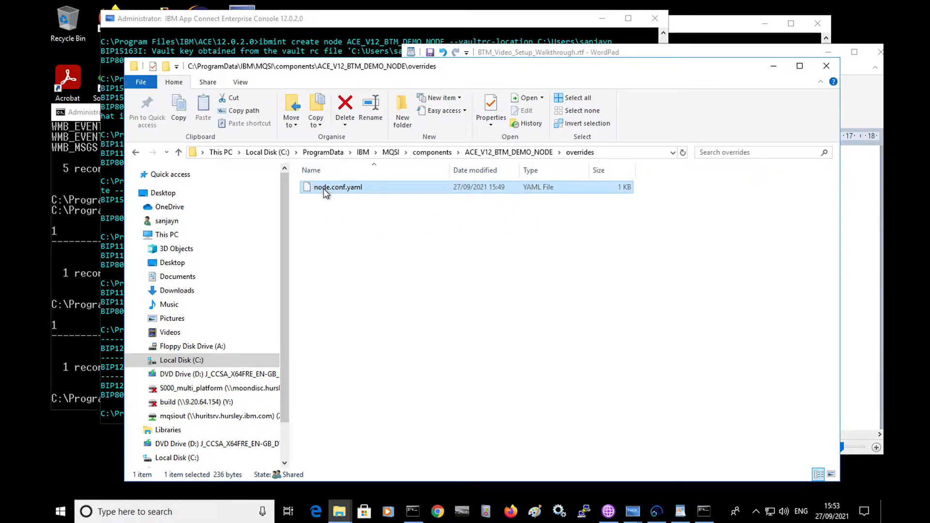
right_click(326, 194)
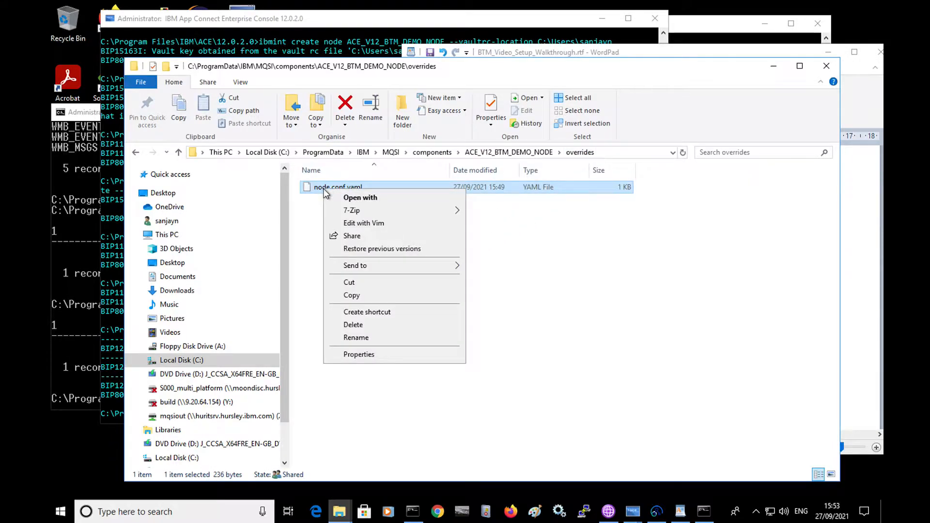
click(368, 224)
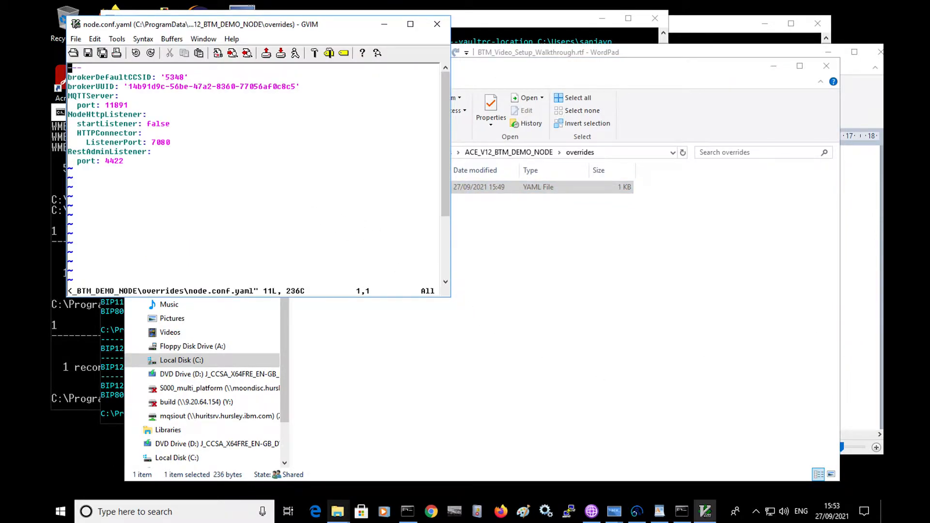
Step: Copy the defaultQueueManager: 'btm_qm' entry with its comment from the walkthrough document and paste it below the brokerUUID line in node.conf.yaml
click(862, 321)
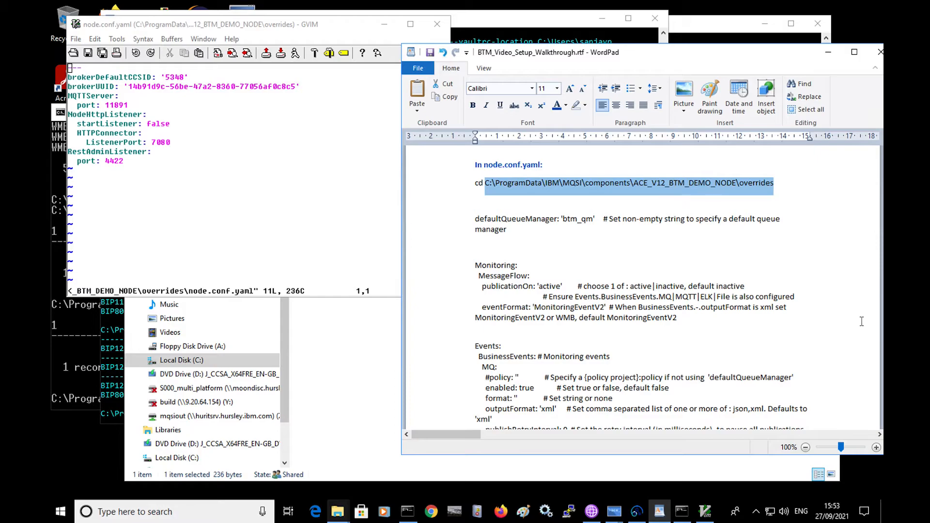
triple_click(476, 218)
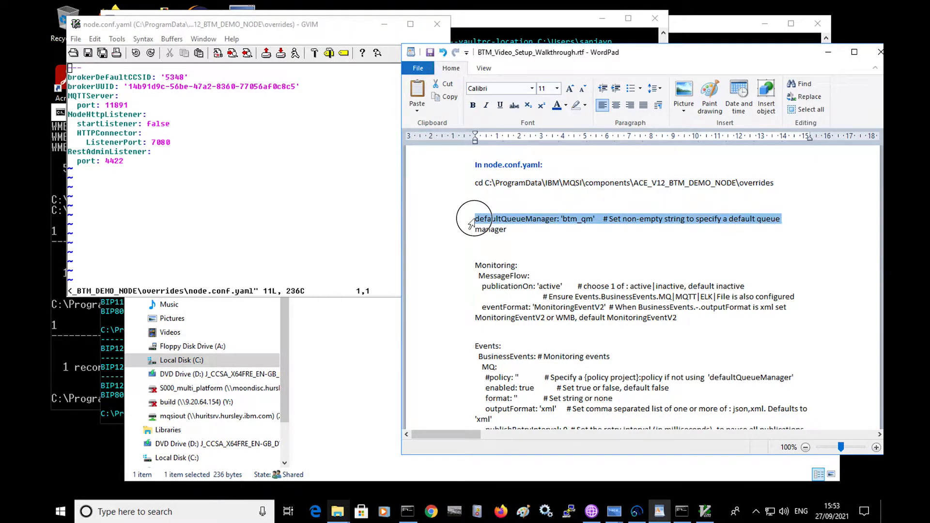
drag(509, 229, 510, 232)
key(ctrl+c)
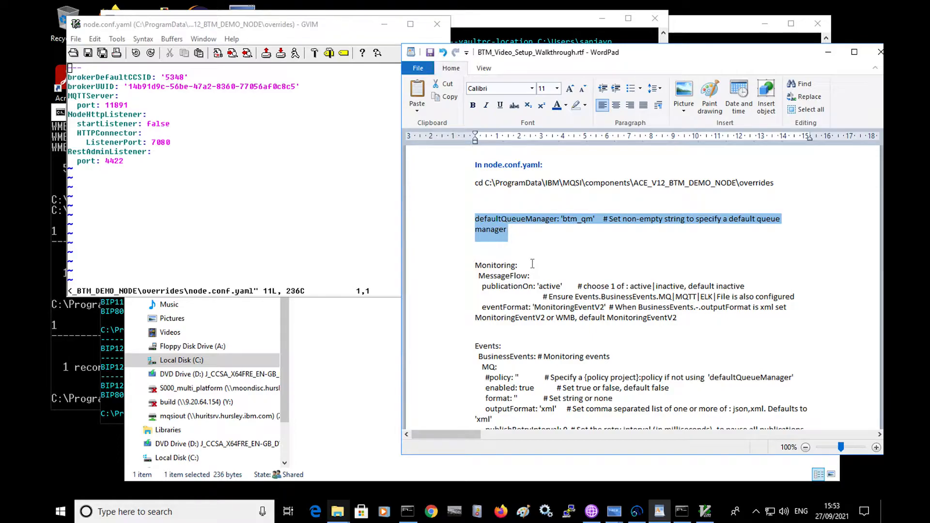
click(247, 125)
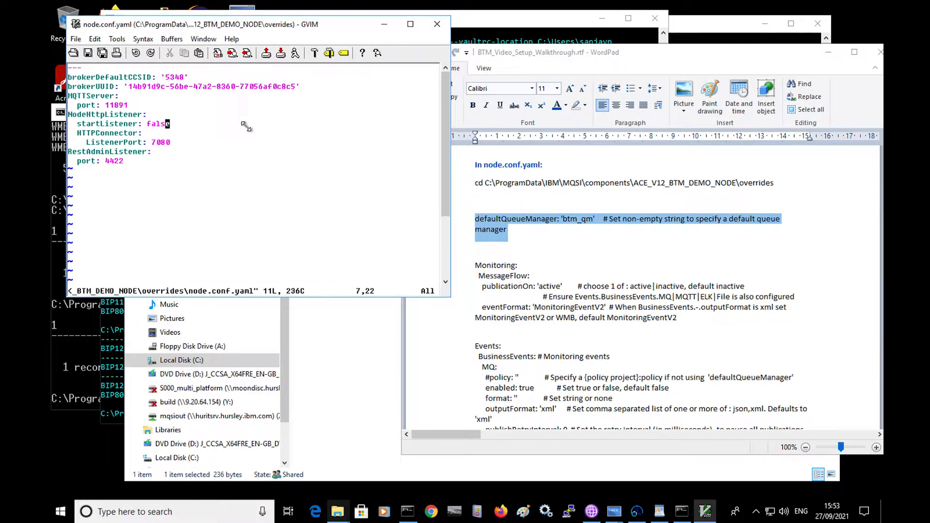
click(186, 77)
click(246, 87)
key(o)
key(ctrl+v)
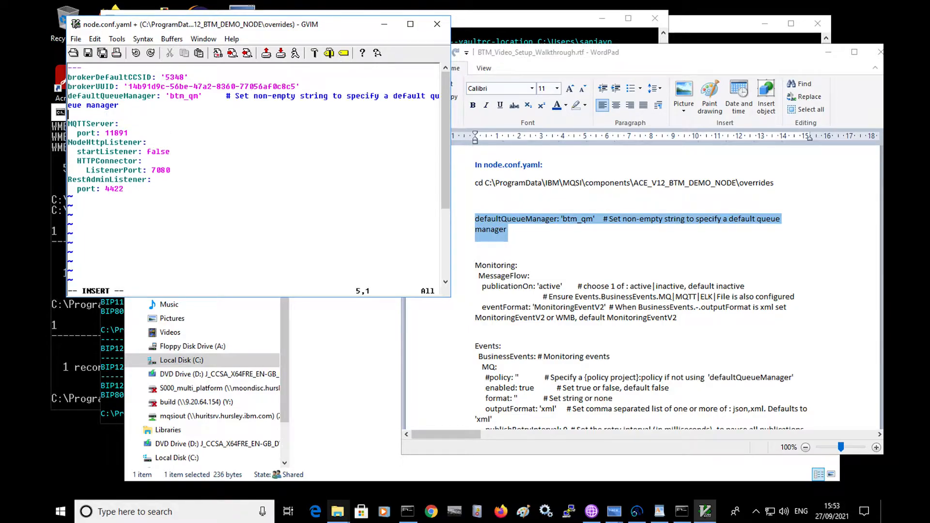
Step: Insert a blank line between the brokerUUID and defaultQueueManager entries in node.conf.yaml
key(Escape)
key(Up)
key(Up)
key(Down)
key(shift+o)
key(Escape)
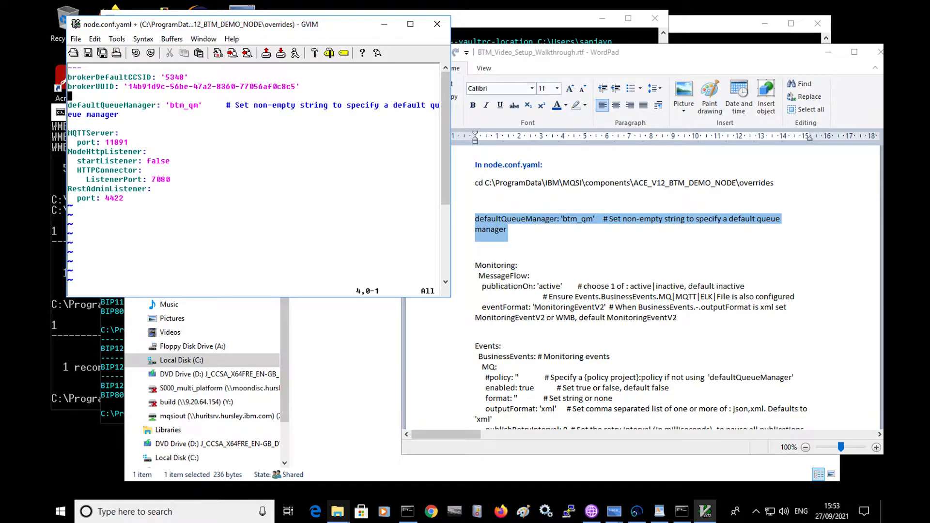
Step: Copy the Monitoring block with publicationOn 'active' and eventFormat 'MonitoringEventV2' from the walkthrough, paste it at the end of node.conf.yaml, and enlarge the Vim window
click(529, 292)
drag(680, 318, 462, 268)
key(ctrl+c)
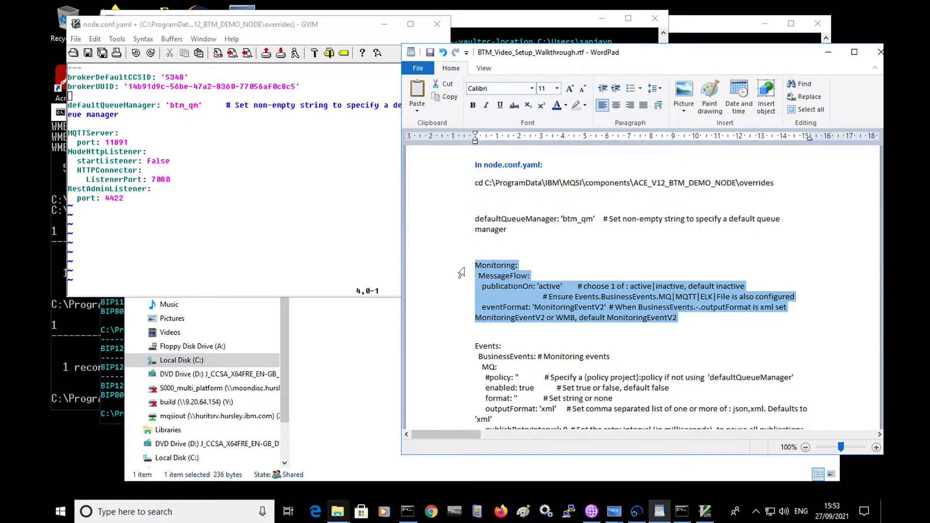
click(255, 203)
key(o)
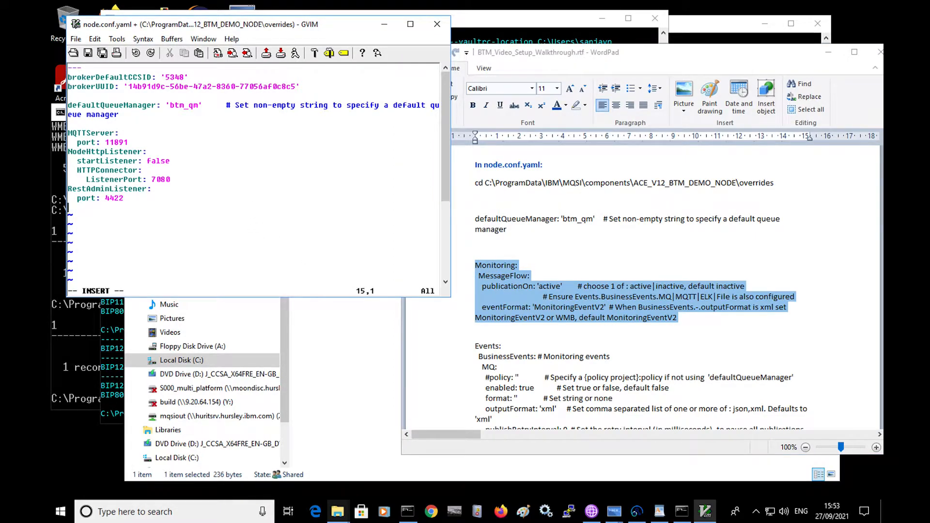
key(Return)
key(ctrl+v)
key(Escape)
drag(450, 297, 664, 365)
key(alt+Tab)
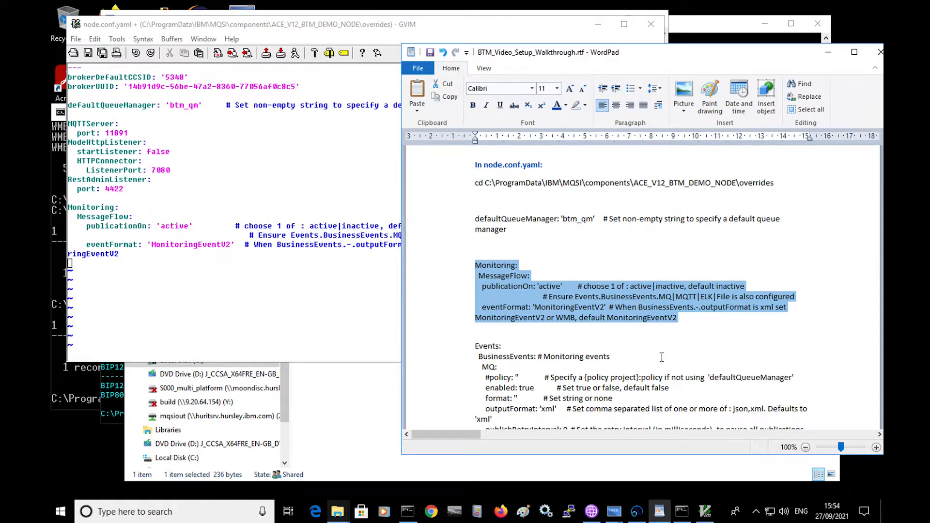
Step: Copy the Events block with the BusinessEvents MQ settings from the walkthrough document and paste it at the end of node.conf.yaml
scroll(623, 361, down, 3)
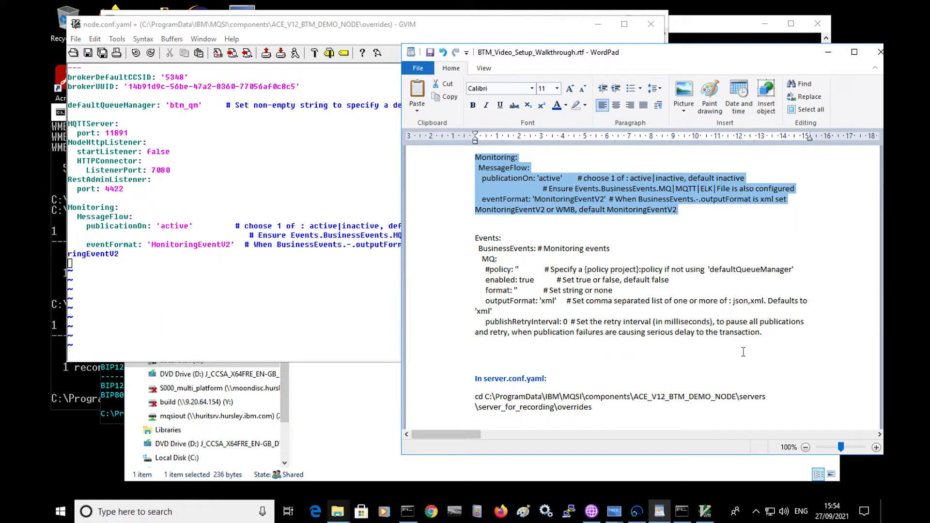
click(756, 333)
drag(761, 332, 447, 243)
key(ctrl+c)
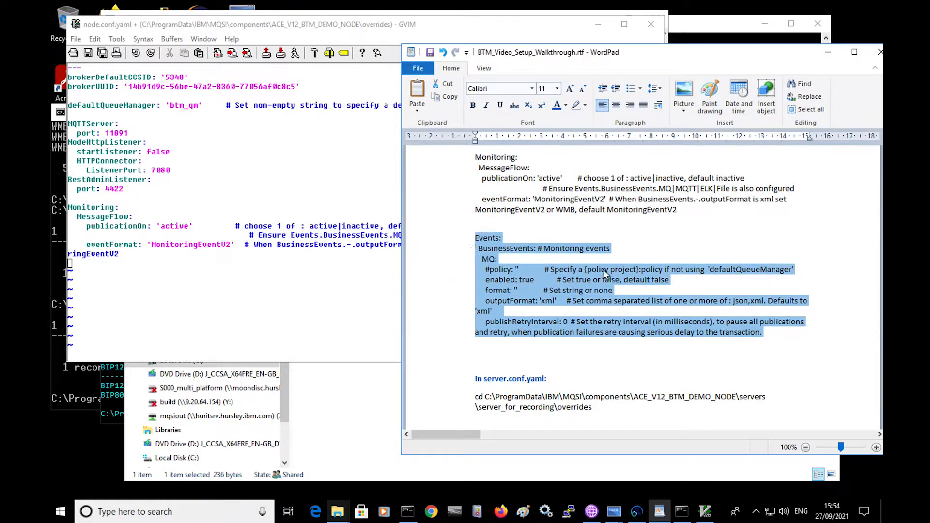
click(167, 263)
key(o)
key(ctrl+v)
key(Escape)
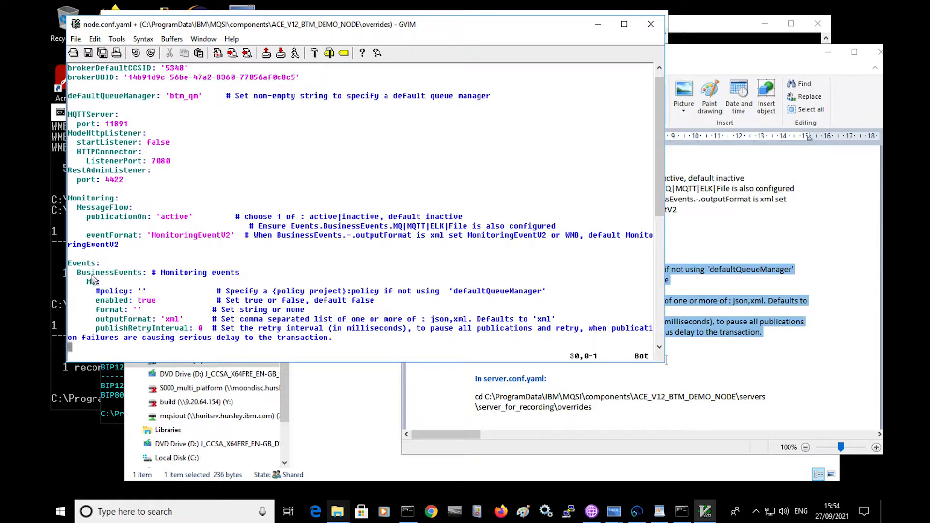
Step: Review the added defaultQueueManager, Monitoring and Events entries, and save node.conf.yaml and quit Vim
click(496, 309)
drag(72, 96, 509, 97)
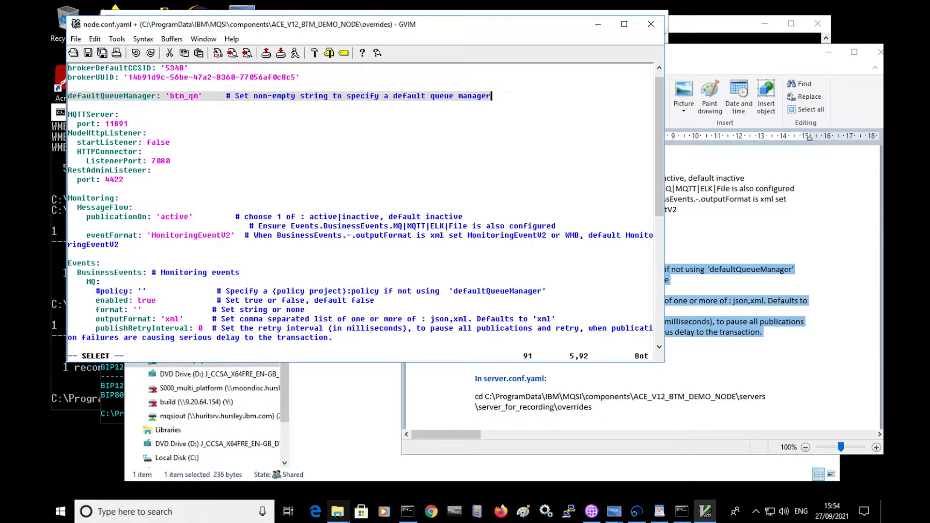
click(94, 200)
drag(71, 197, 159, 248)
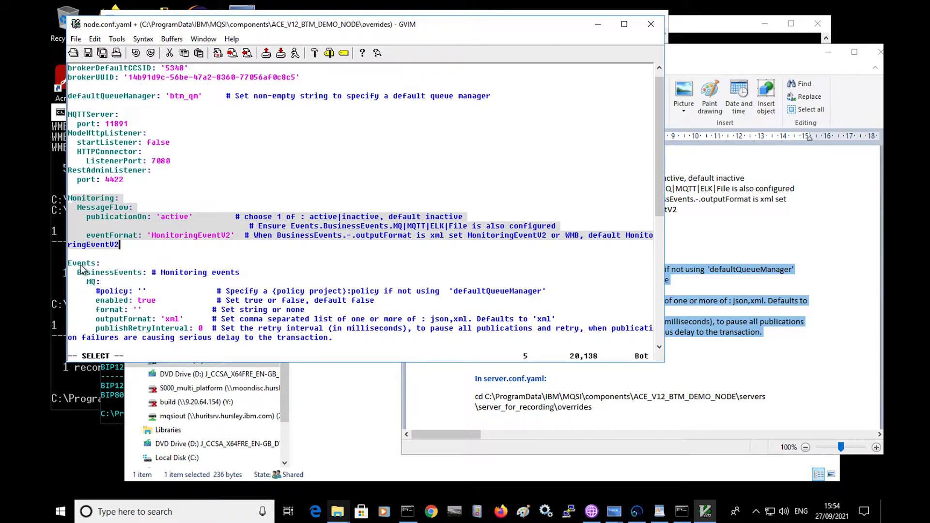
drag(69, 263, 150, 349)
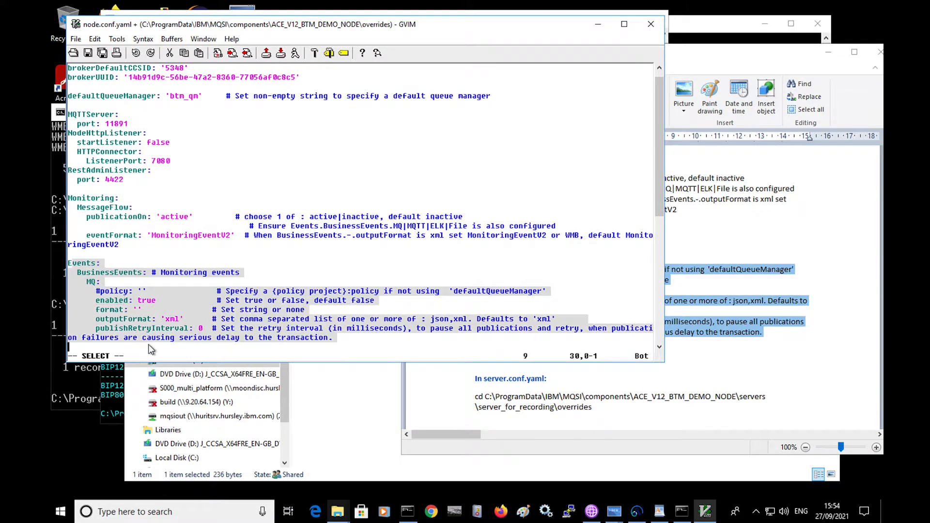
click(186, 319)
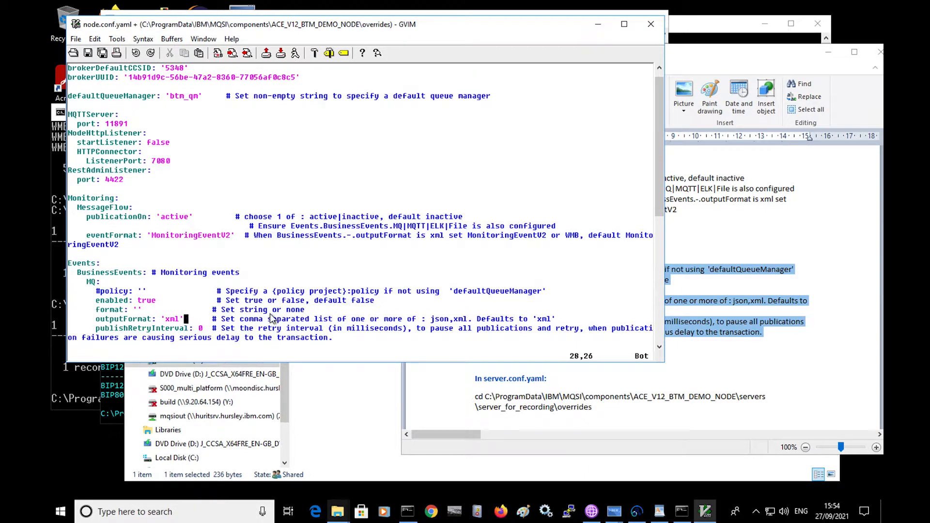
text(:wq)
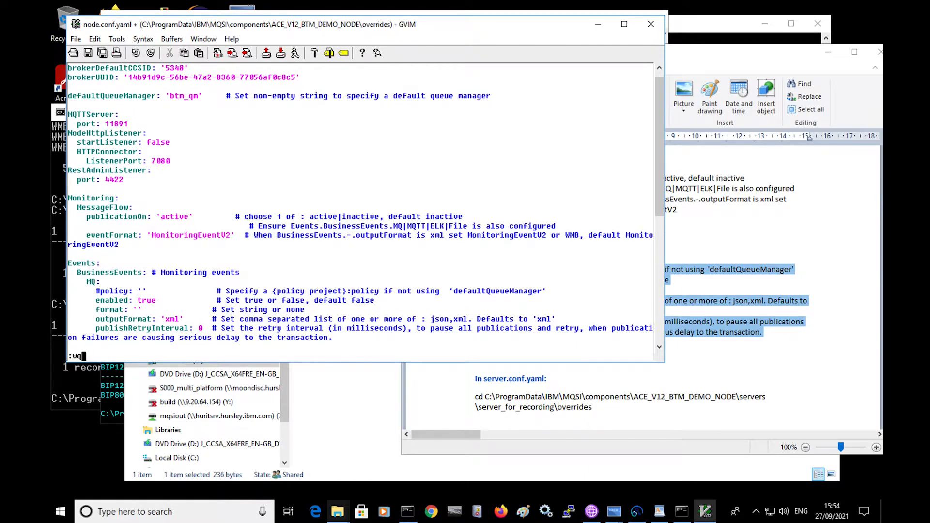
key(Return)
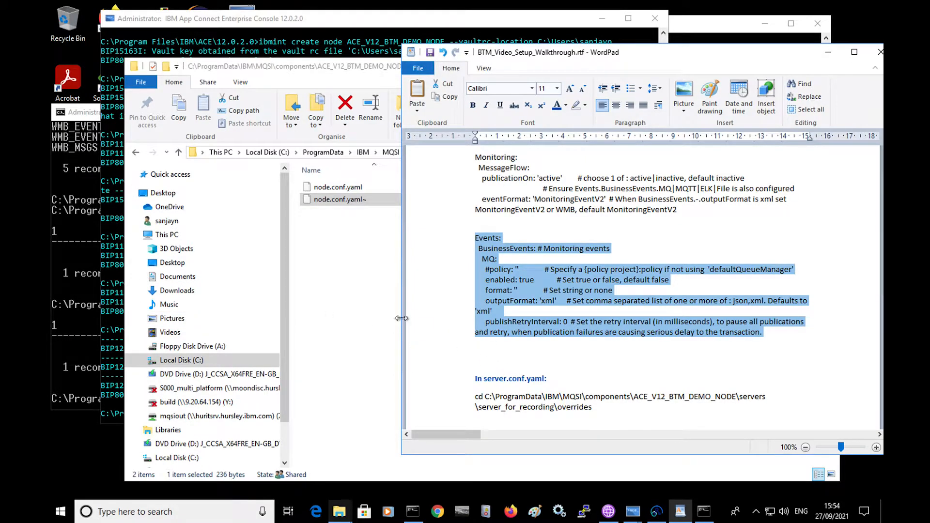
Step: Copy the server_for_recording\overrides path from the walkthrough and open that folder in File Explorer
scroll(610, 330, down, 4)
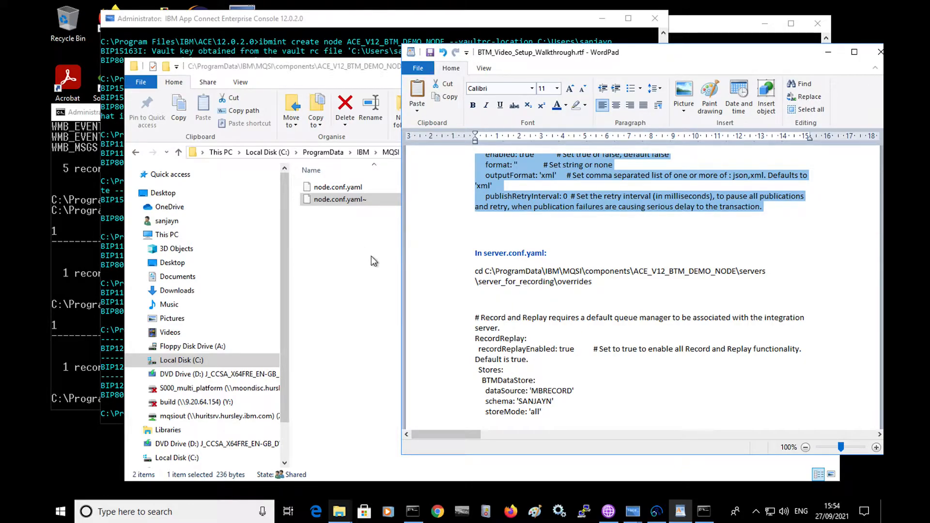
drag(485, 271, 586, 286)
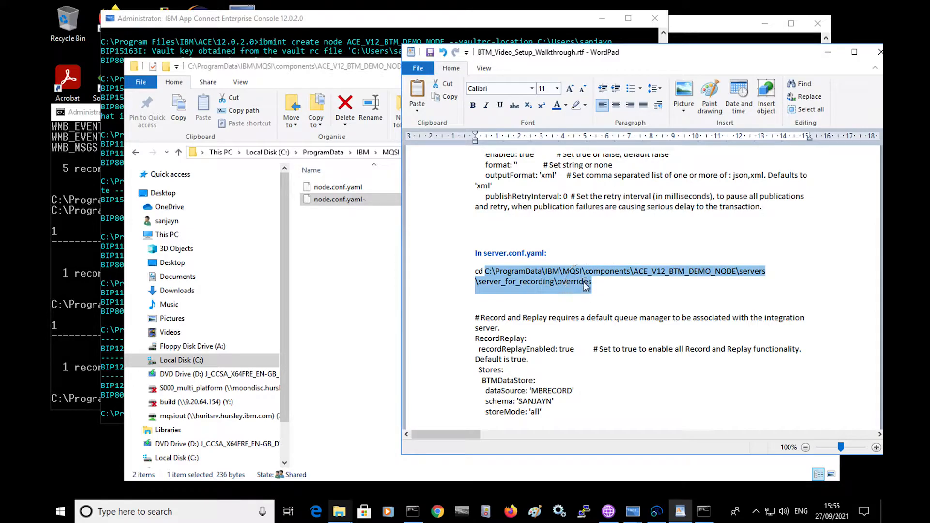
click(349, 264)
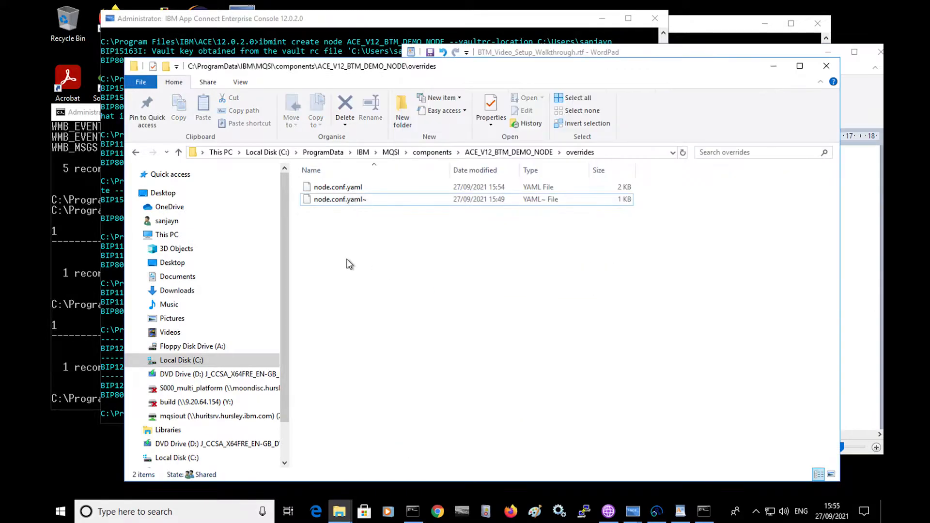
click(618, 153)
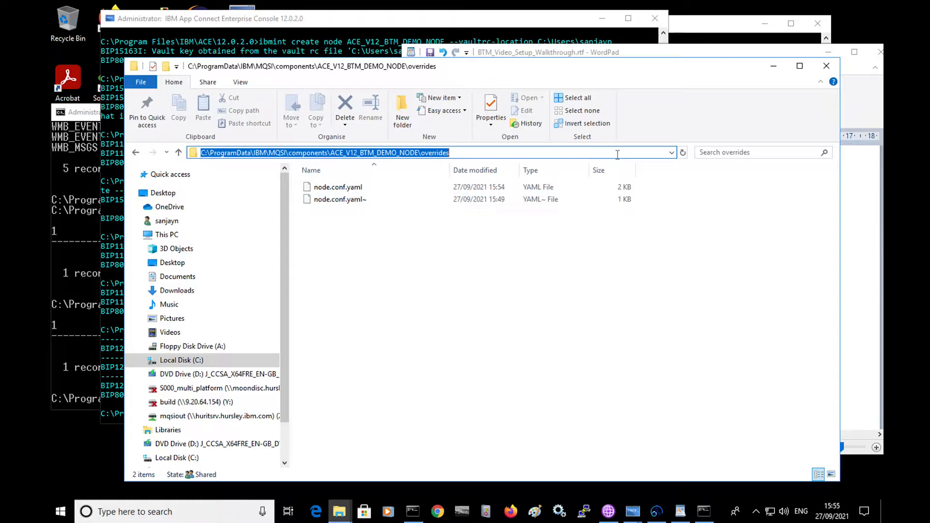
key(BackSpace)
key(ctrl+v)
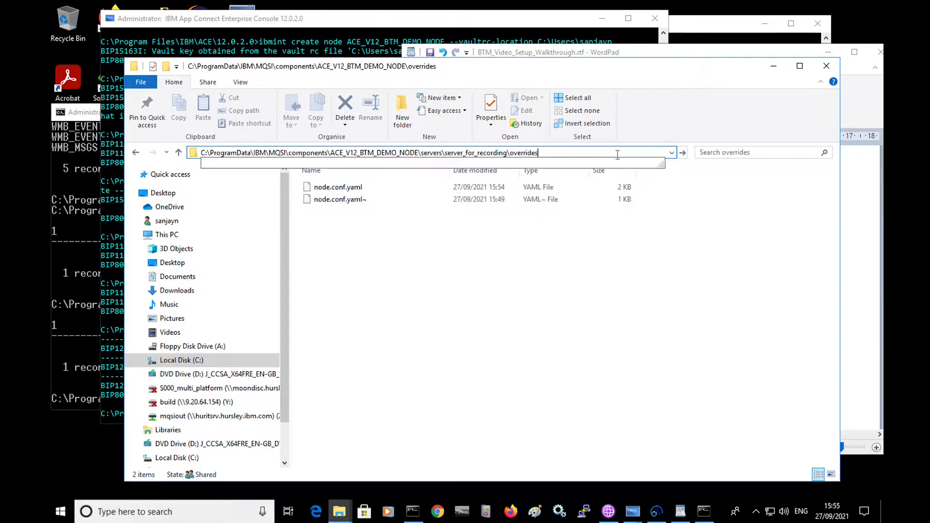
key(ctrl+a)
key(Return)
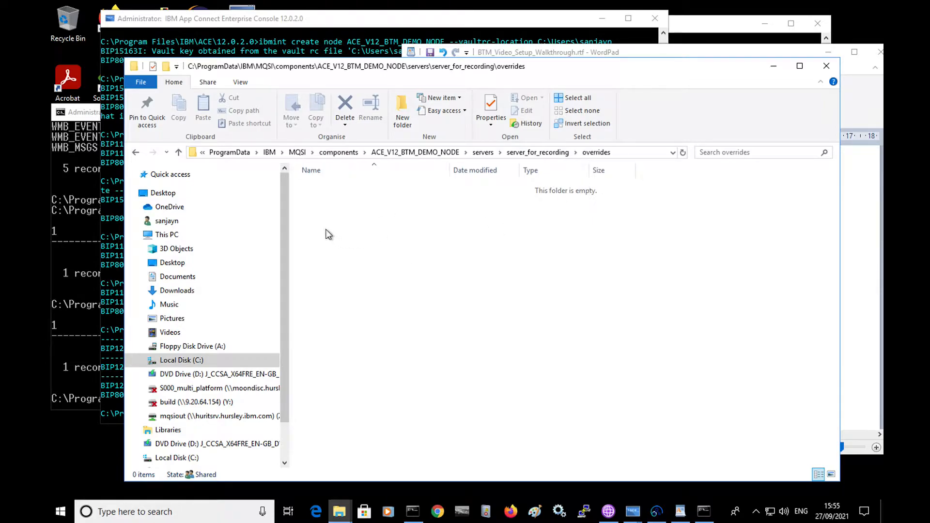
Step: Create a new text document in the server_for_recording overrides folder and name it server.conf.yaml, replacing the .txt extension
right_click(334, 206)
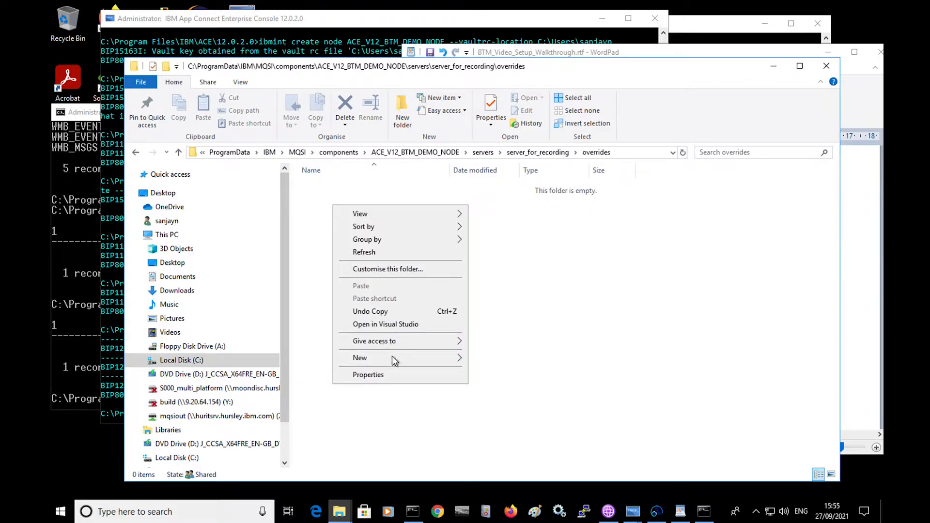
mouse_move(457, 359)
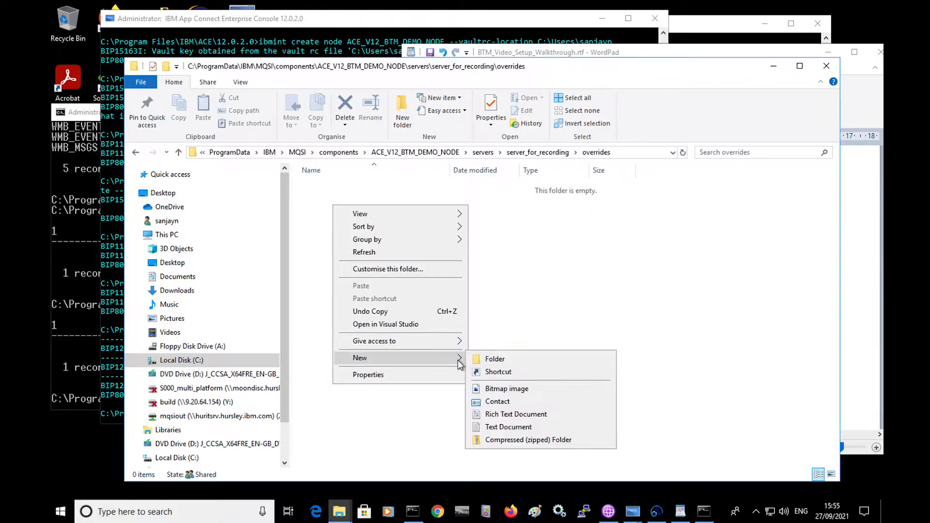
click(516, 428)
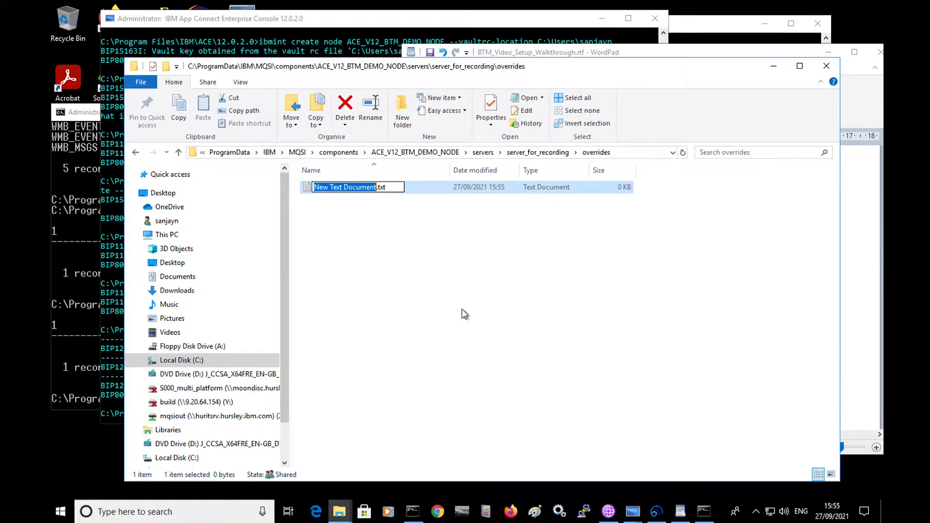
text(server.conf.yaml)
key(Delete)
key(Delete)
key(Delete)
key(Delete)
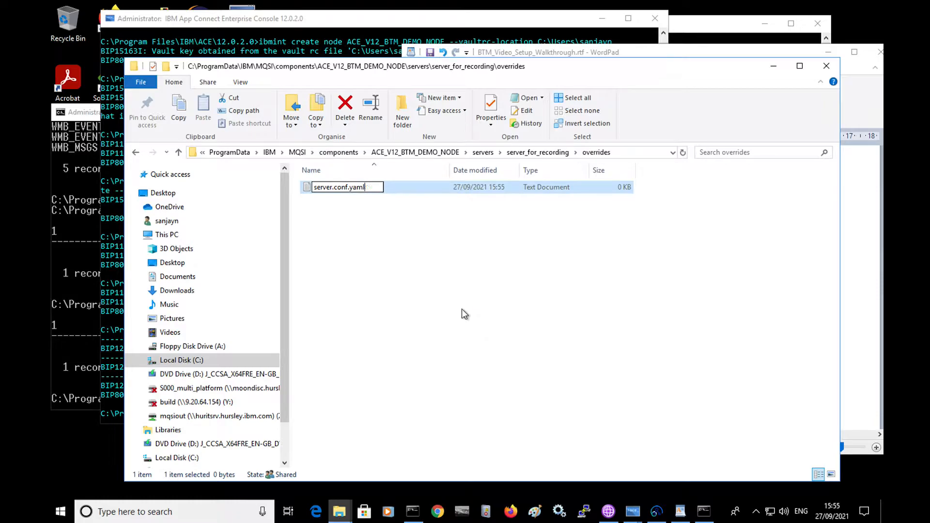
key(Return)
click(517, 265)
Step: Copy the RecordReplay block with the BTMDataStore store from the walkthrough, paste it into server.conf.yaml in Vim, and enlarge the Vim window
click(867, 339)
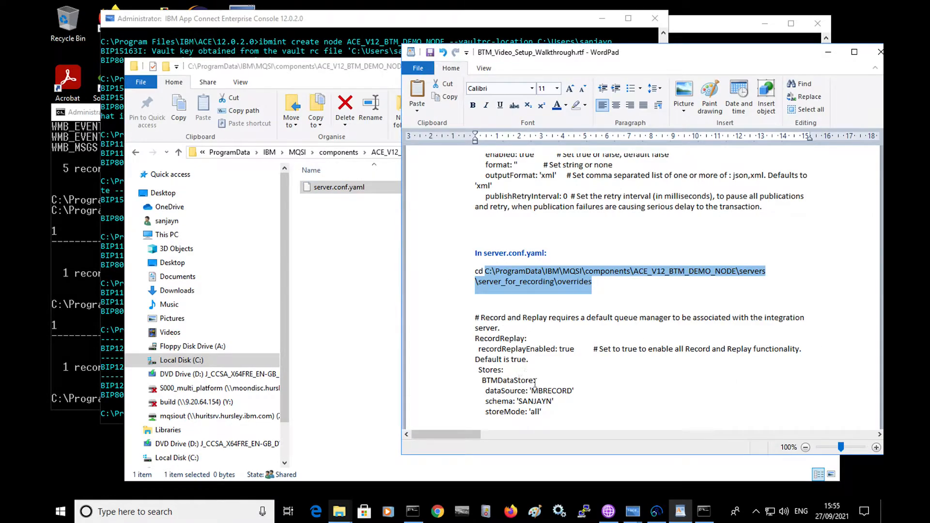
drag(544, 412, 460, 322)
key(ctrl+c)
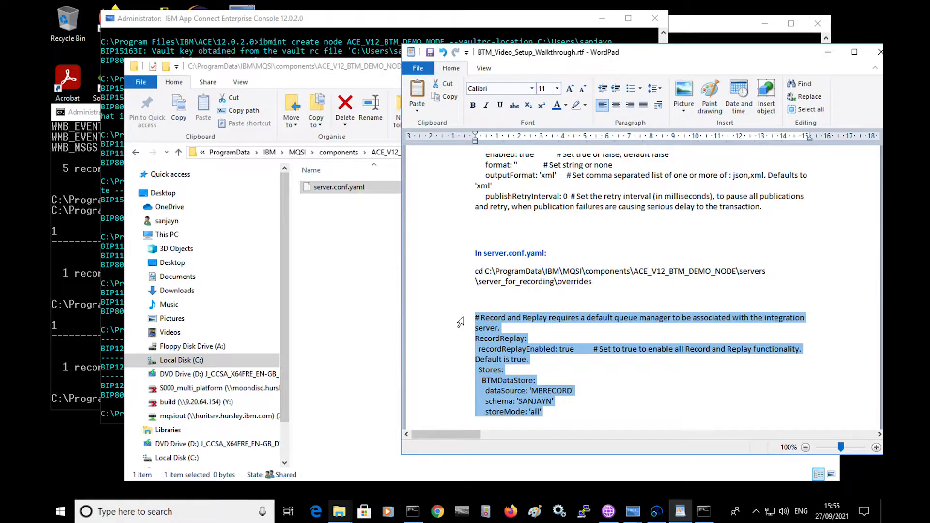
click(349, 257)
click(340, 189)
right_click(339, 189)
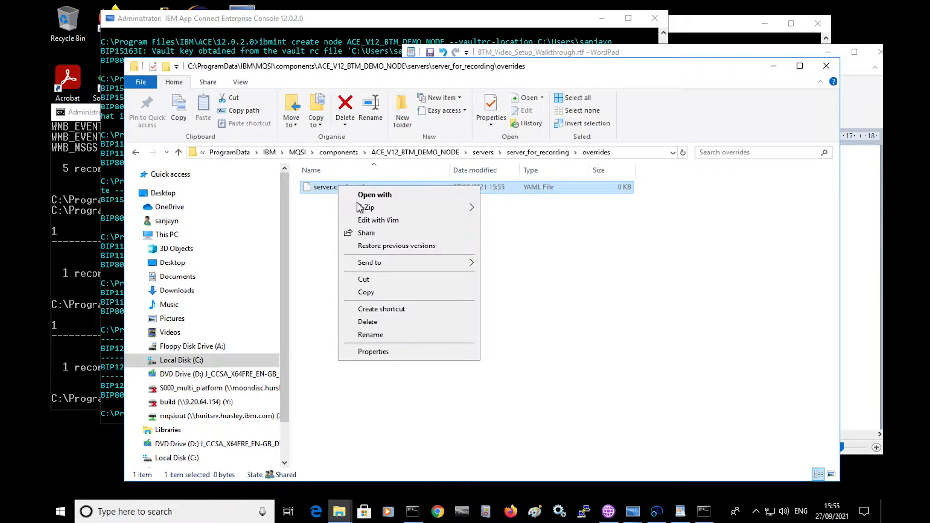
click(377, 221)
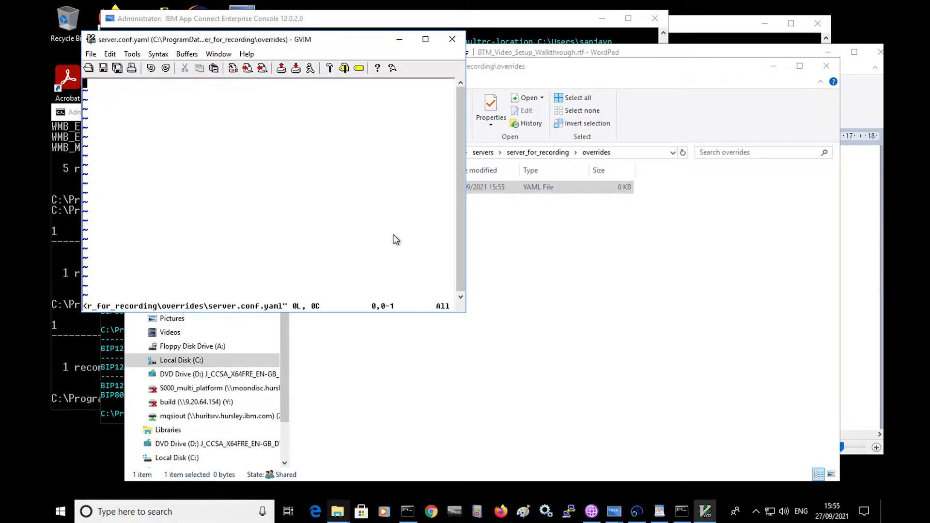
key(i)
key(ctrl+v)
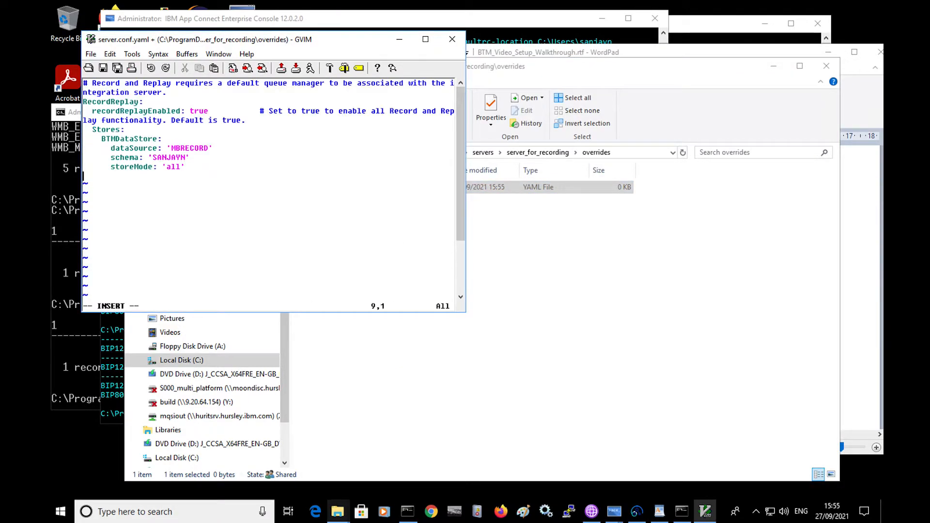
drag(466, 312, 740, 377)
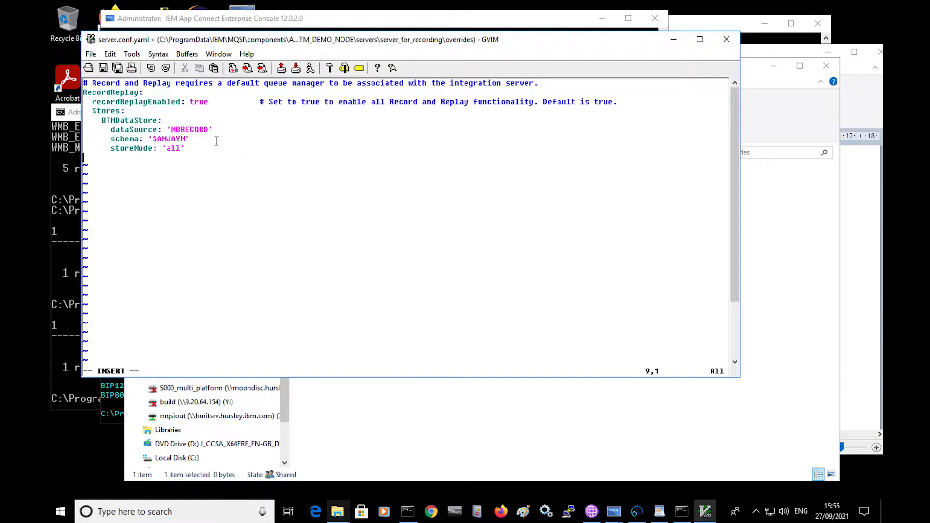
Step: Check the dataSource and schema values of BTMDataStore, and save server.conf.yaml and quit Vim
double_click(185, 131)
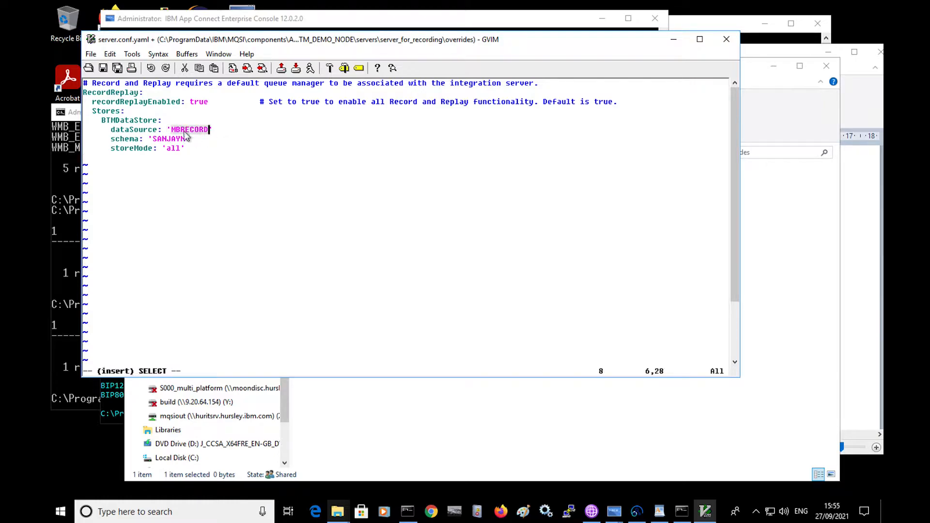
click(302, 202)
double_click(167, 137)
click(302, 196)
key(Escape)
text(:)
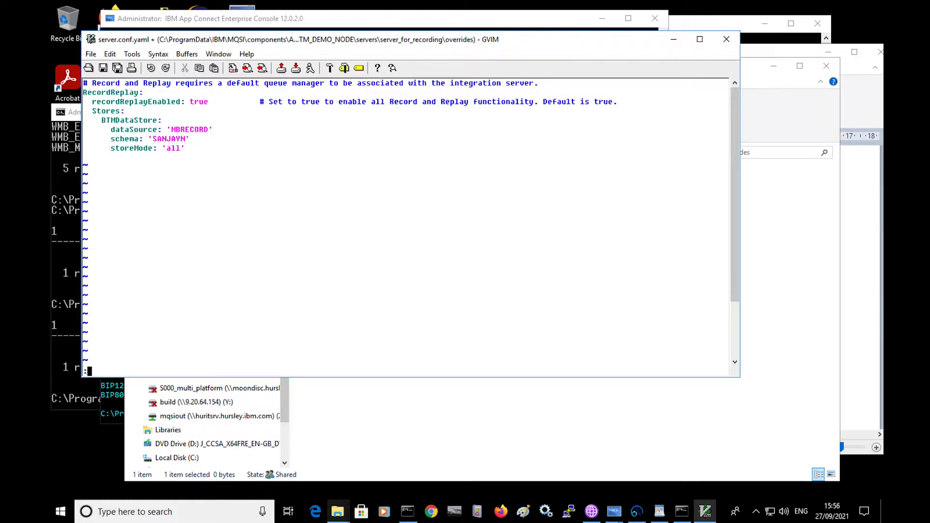
text(wq)
key(Return)
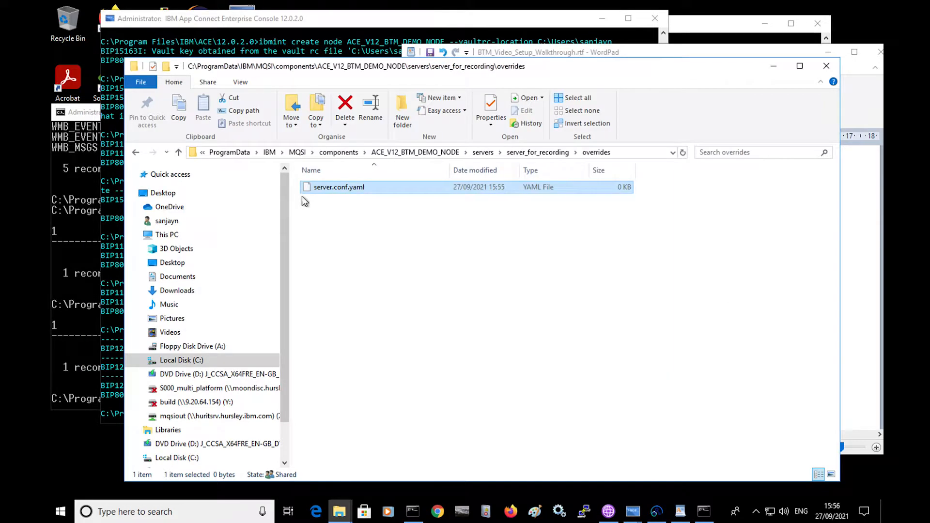
Step: Copy the command ibmint stop node ACE_V12_BTM_DEMO_NODE from the walkthrough and run it in the App Connect Enterprise Console
click(855, 268)
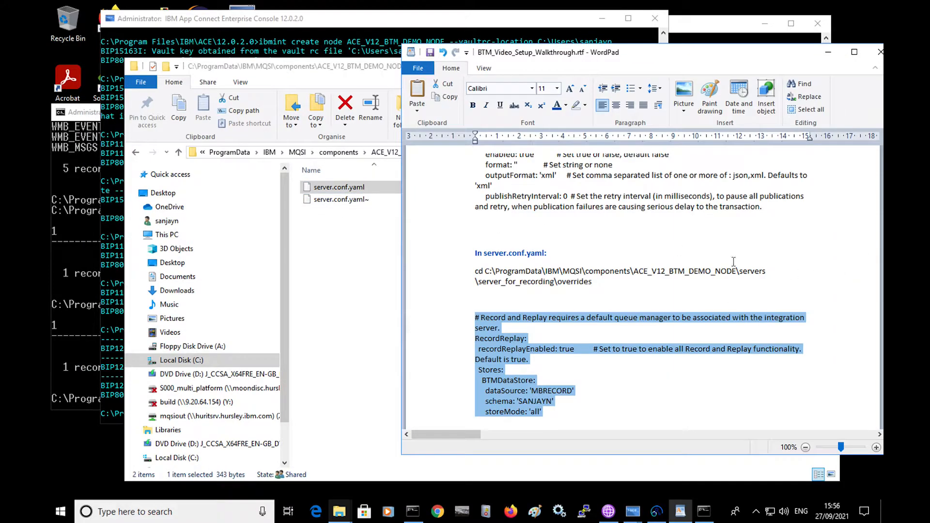
scroll(734, 262, down, 5)
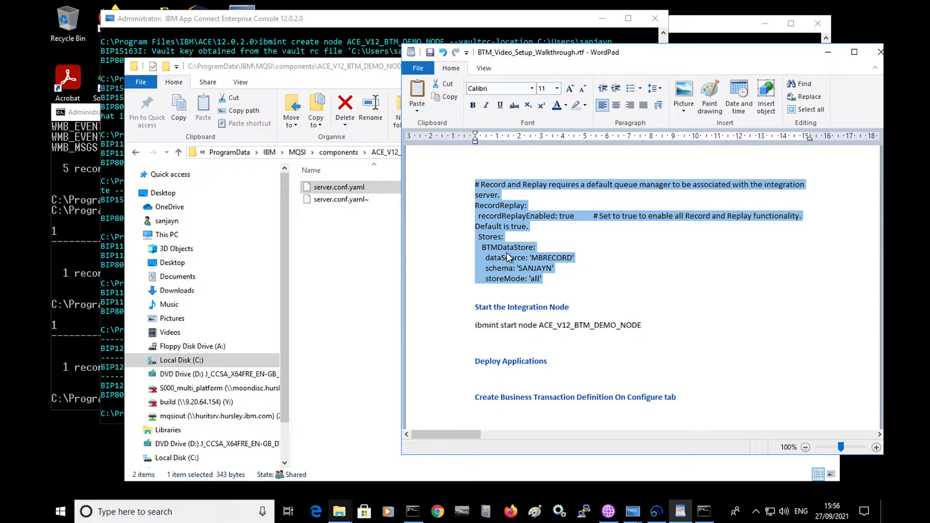
click(333, 50)
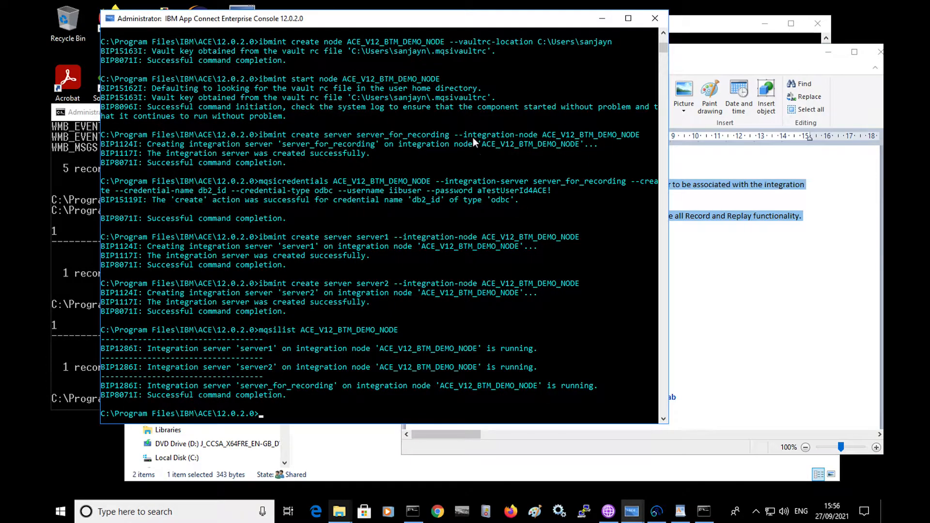
click(800, 283)
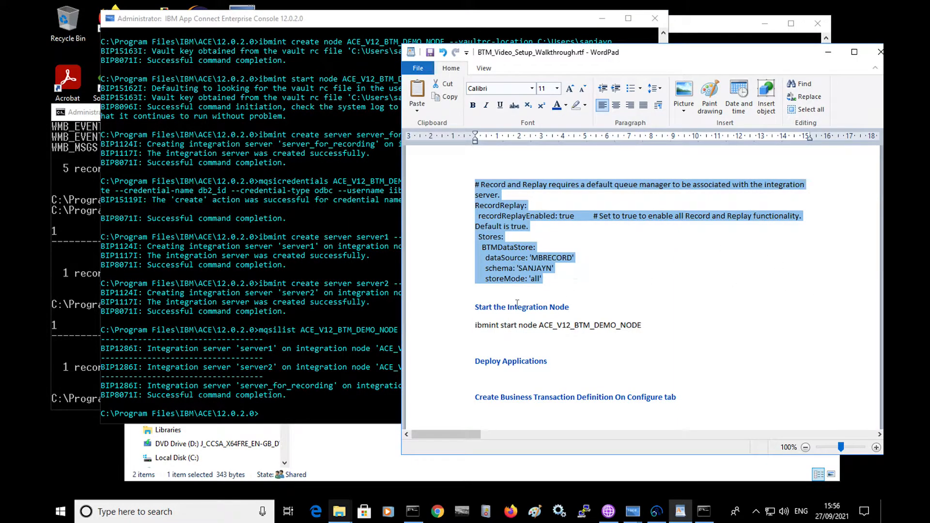
scroll(516, 305, up, 15)
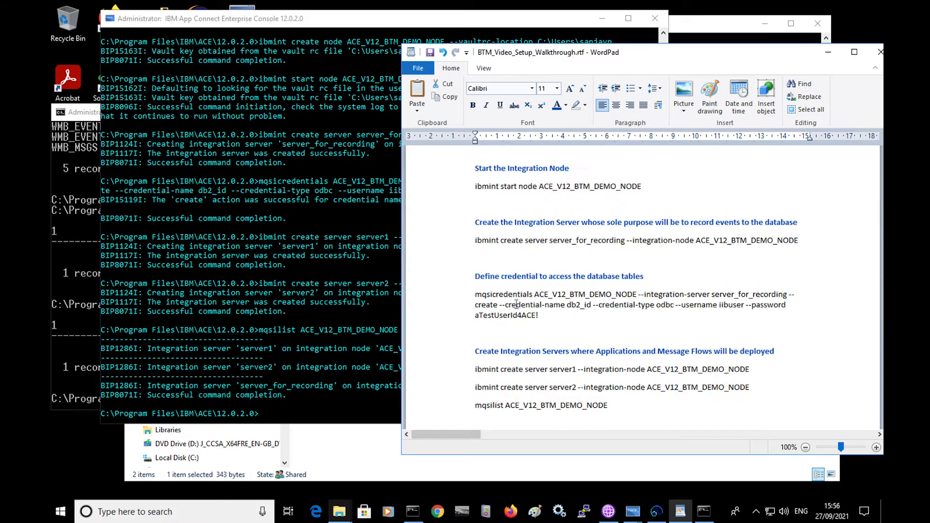
scroll(516, 304, down, 4)
drag(474, 297, 624, 298)
key(ctrl+c)
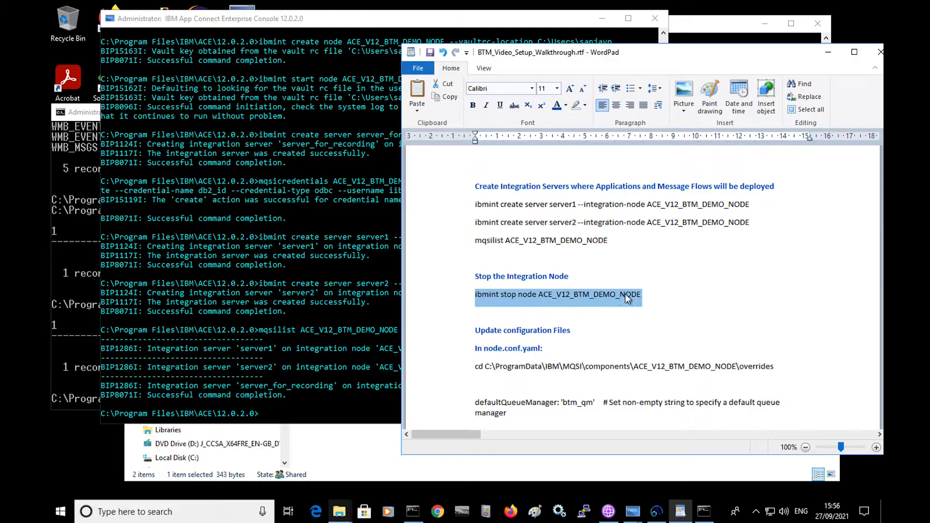
click(381, 15)
key(ctrl+v)
key(Return)
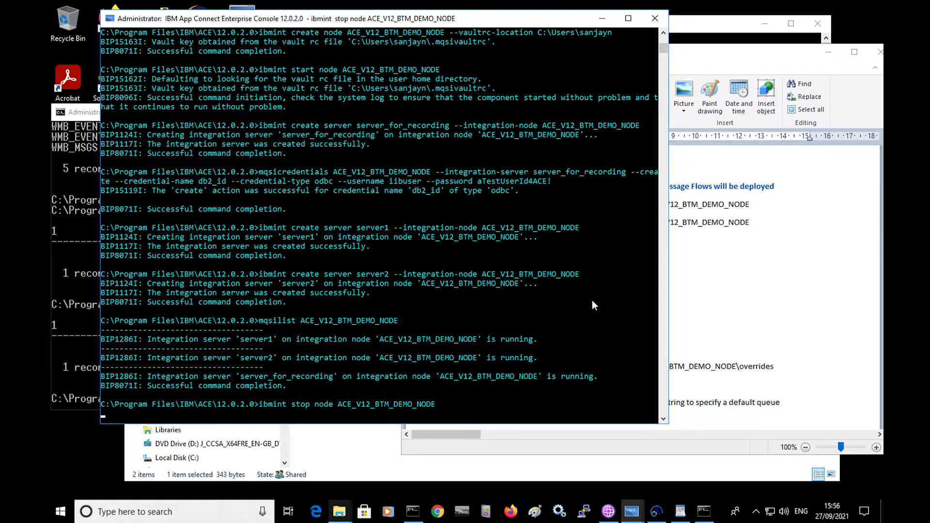
Step: Copy the command ibmint start node ACE_V12_BTM_DEMO_NODE from the walkthrough and run it in the App Connect Enterprise Console
click(720, 309)
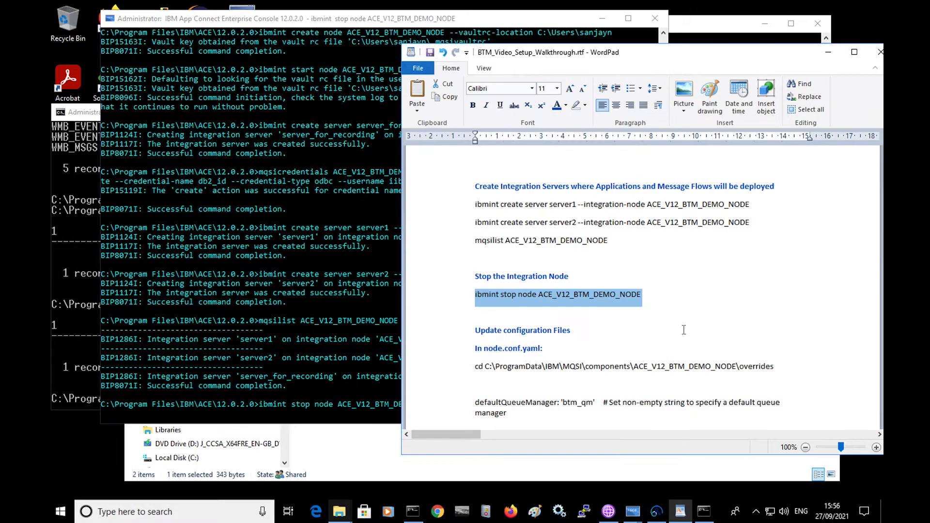
scroll(683, 330, down, 12)
scroll(683, 330, down, 12)
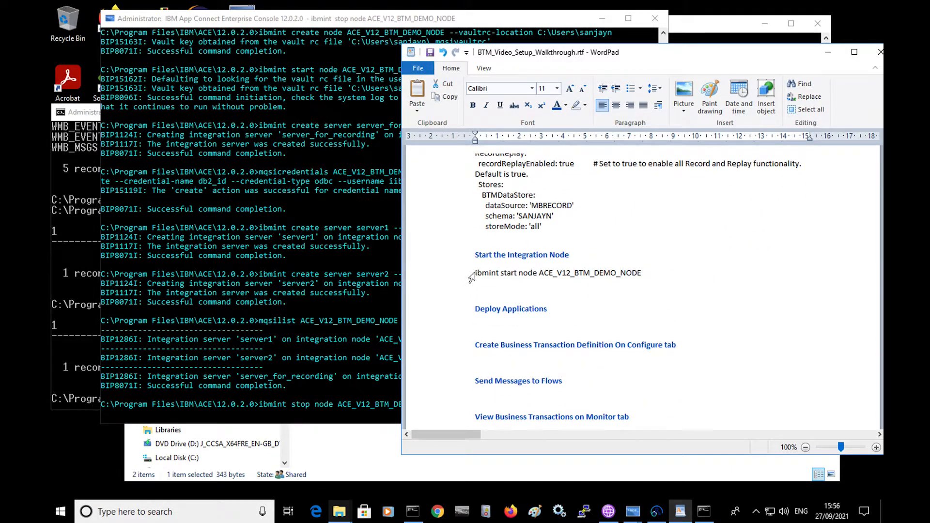
triple_click(475, 273)
key(ctrl+c)
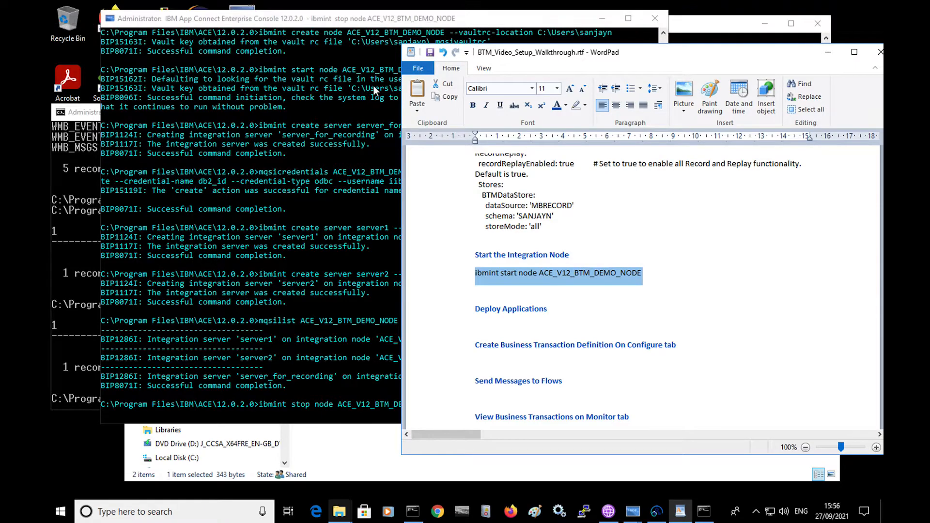
click(362, 229)
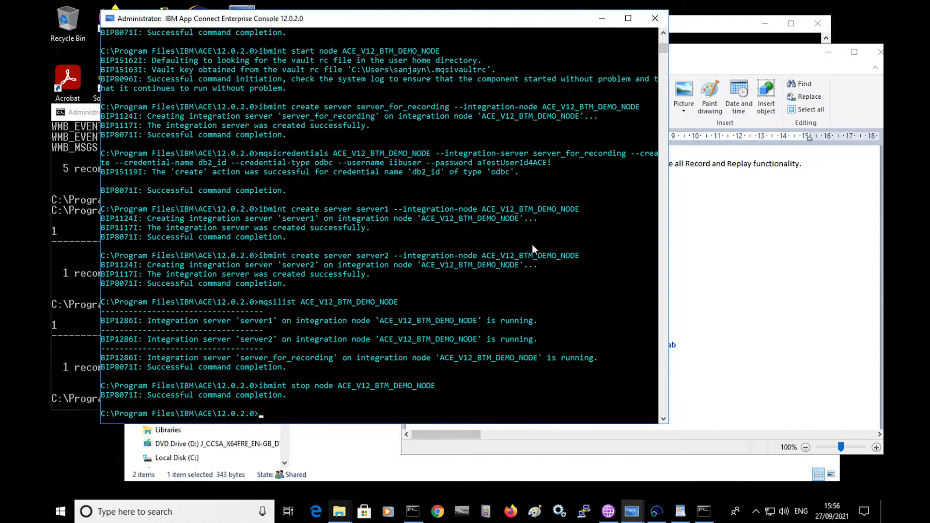
key(Return)
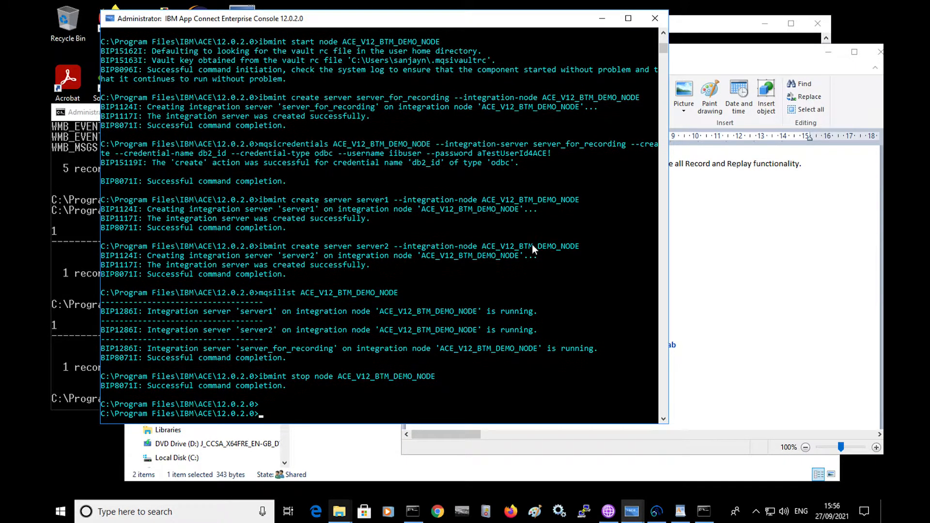
key(ctrl+v)
key(Return)
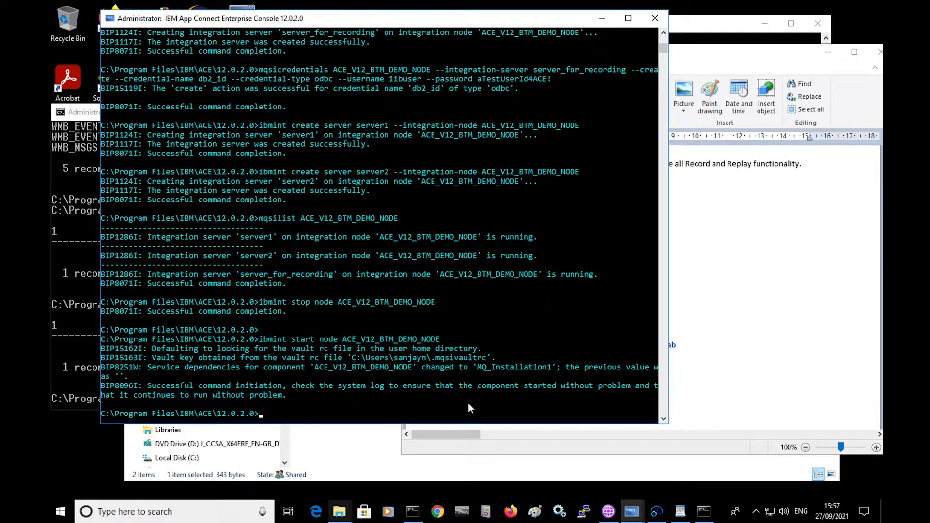
Step: Switch to the App Connect Enterprise Toolkit, refresh the integration nodes and expand ACE_V12_BTM_DEMO_NODE to show its servers
click(656, 512)
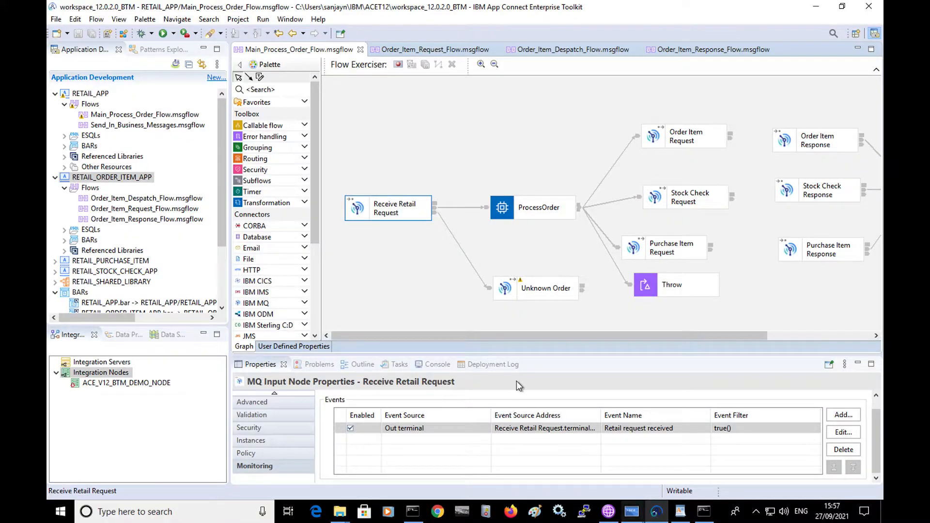
right_click(102, 373)
click(136, 395)
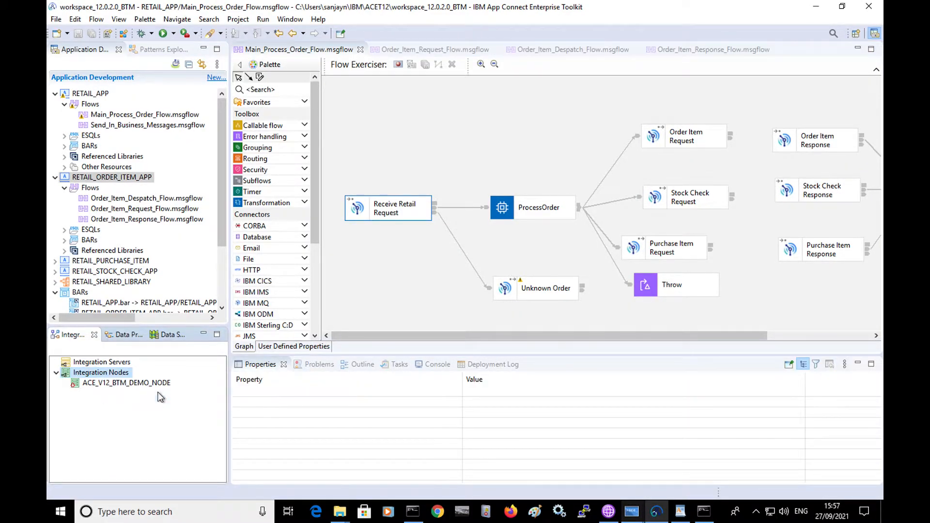
click(65, 383)
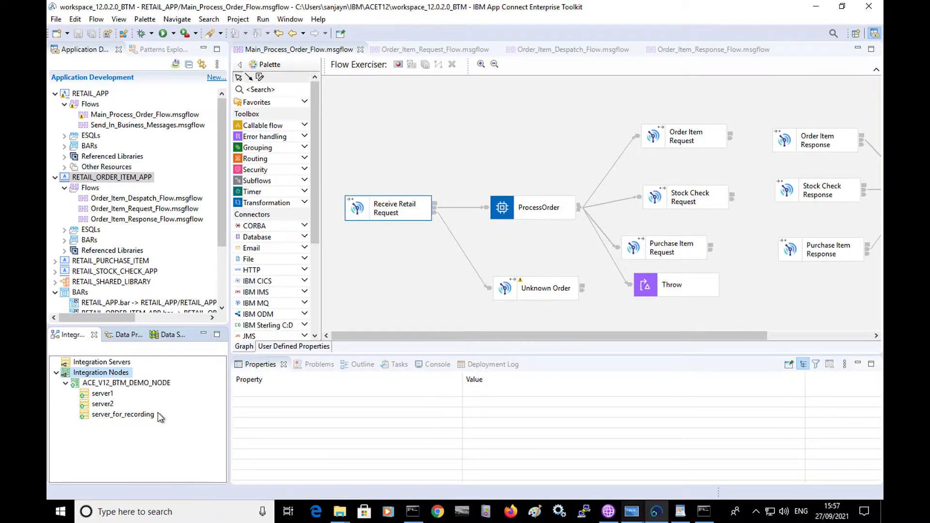
Step: Deploy RETAIL_SHARED_LIBRARY to both server1 and server2, and expand the two servers to show the deployed library
click(116, 286)
drag(117, 286, 104, 394)
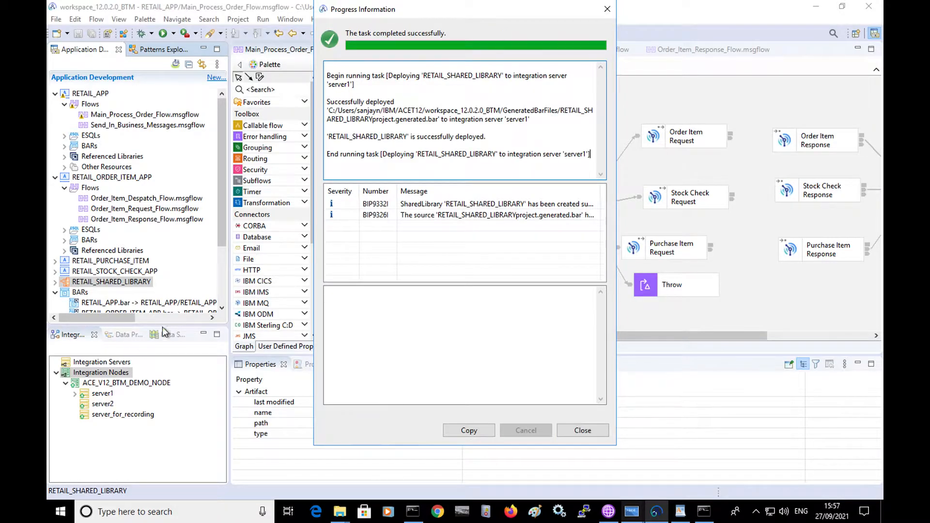
click(582, 431)
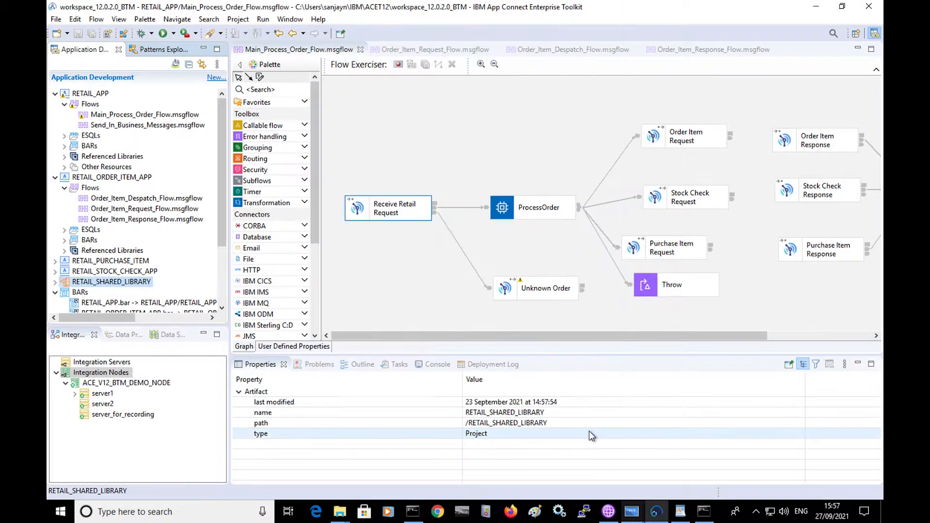
drag(113, 287, 106, 407)
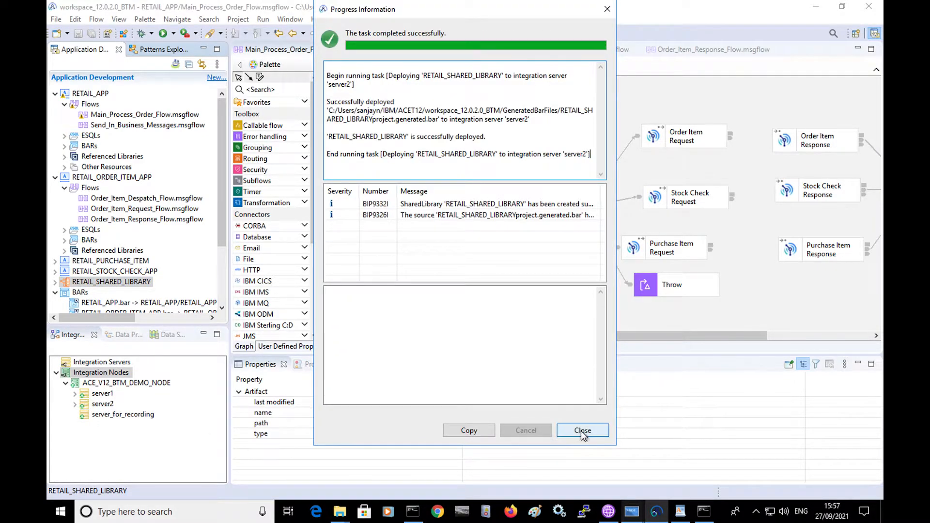
click(582, 431)
click(74, 393)
click(75, 414)
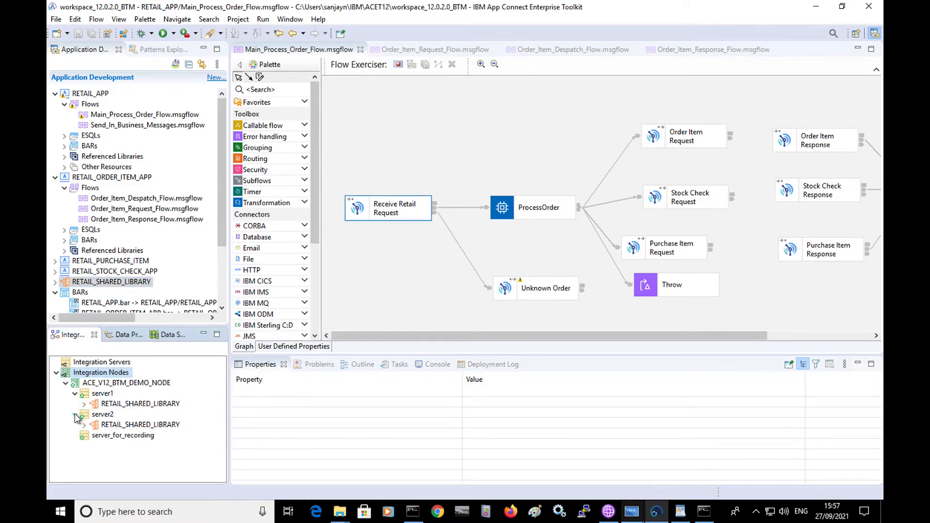
Step: Deploy RETAIL_APP to server1 and RETAIL_ORDER_ITEM_APP to server2, closing each deployment report
click(89, 94)
drag(89, 94, 108, 396)
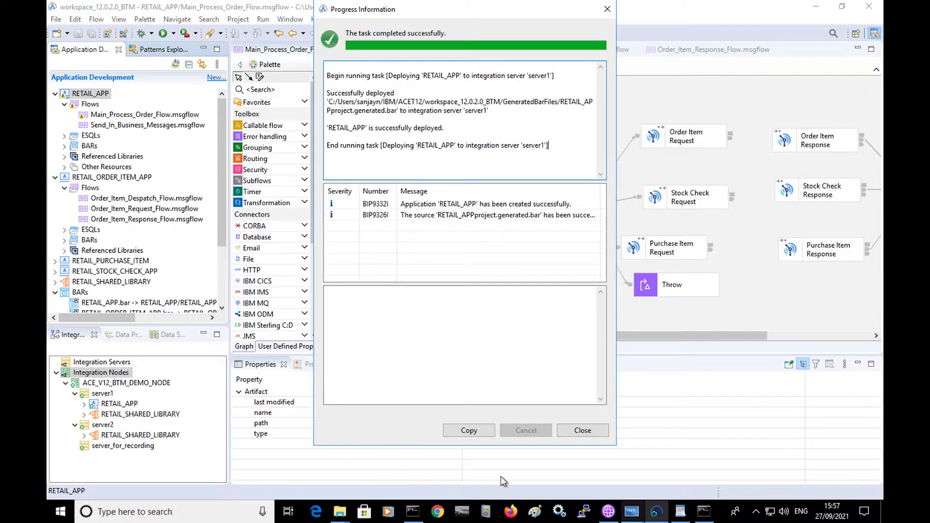
click(582, 431)
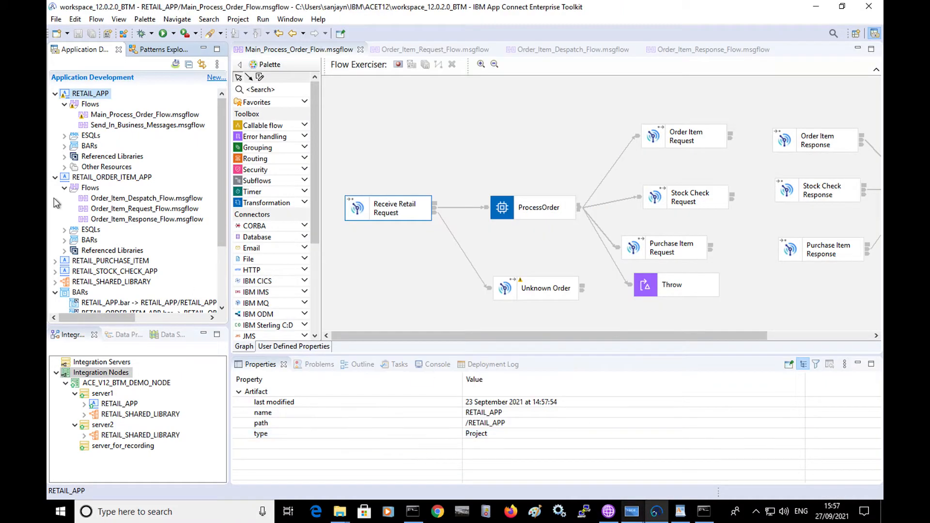
click(114, 178)
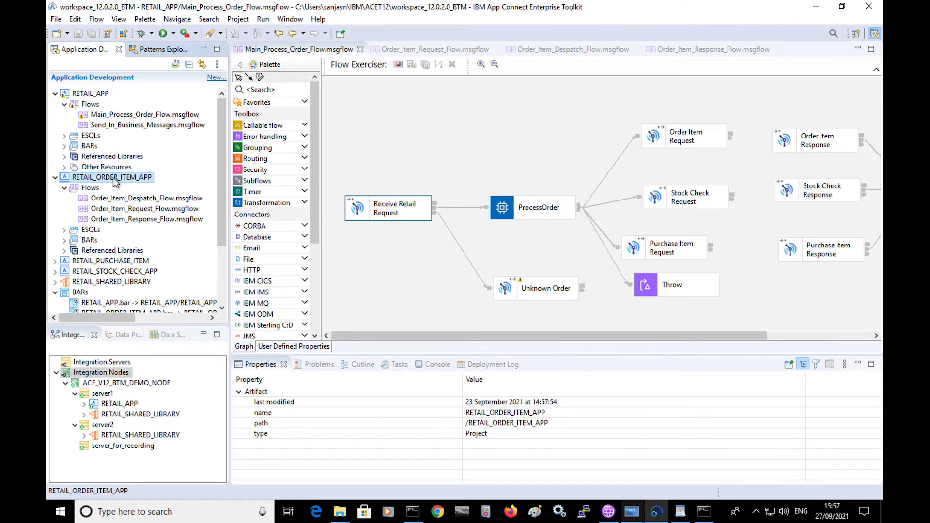
drag(115, 180, 110, 427)
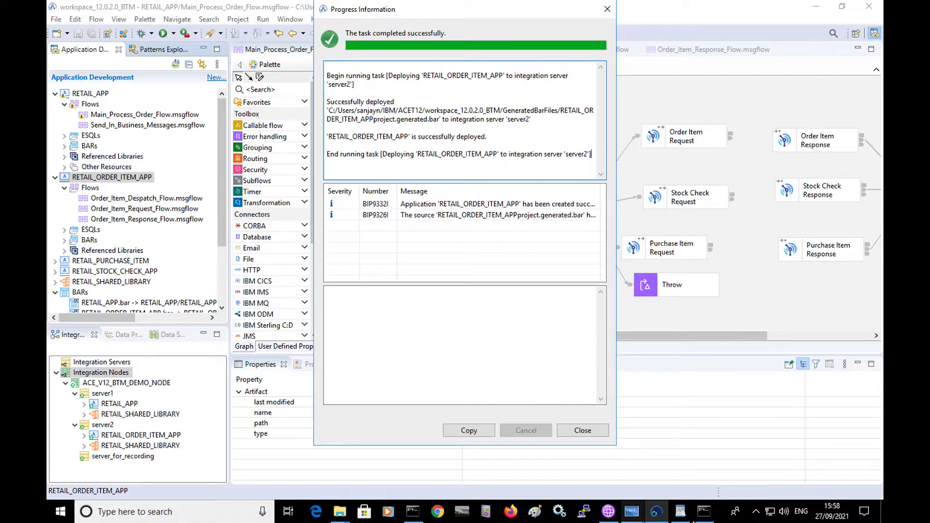
click(598, 432)
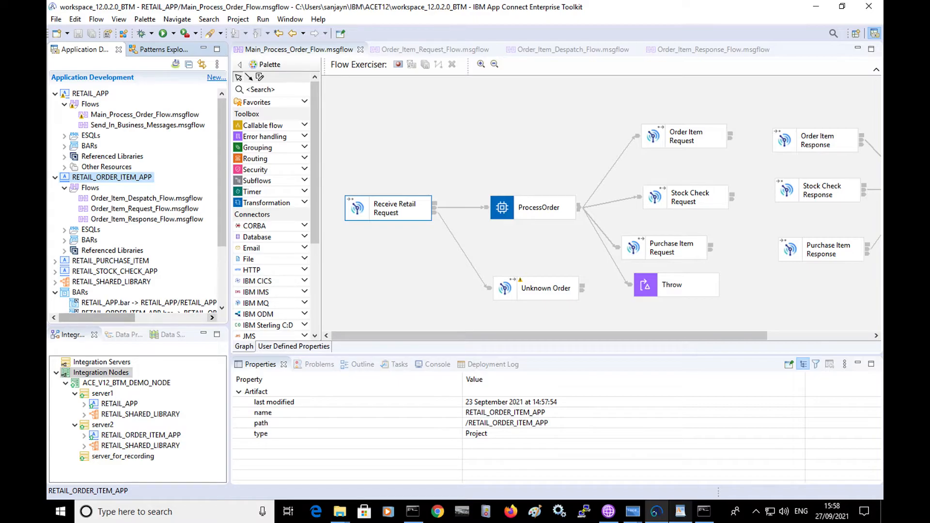
Step: Switch to the administrator App Connect Enterprise Console and run mqsilist to look up the node's administration URI
mouse_move(632, 512)
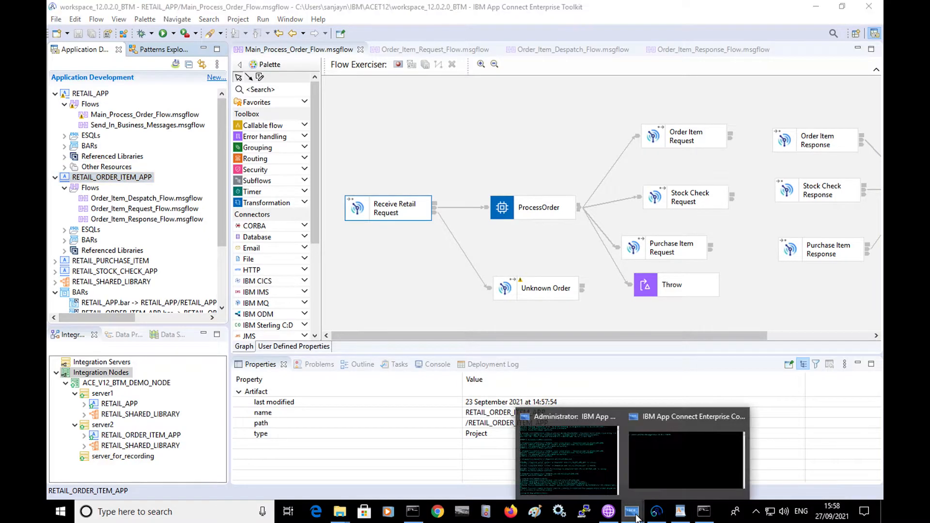
click(561, 457)
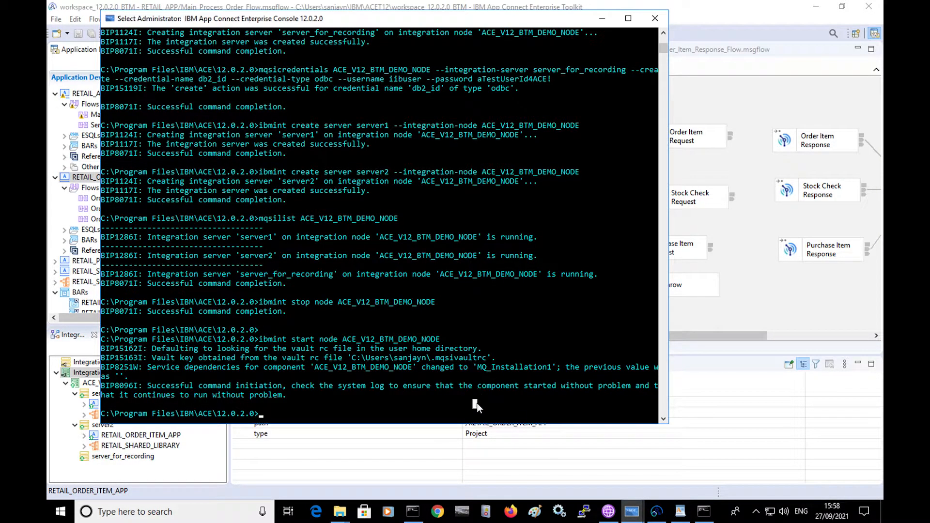
key(Return)
key(Return)
text(mqsilist)
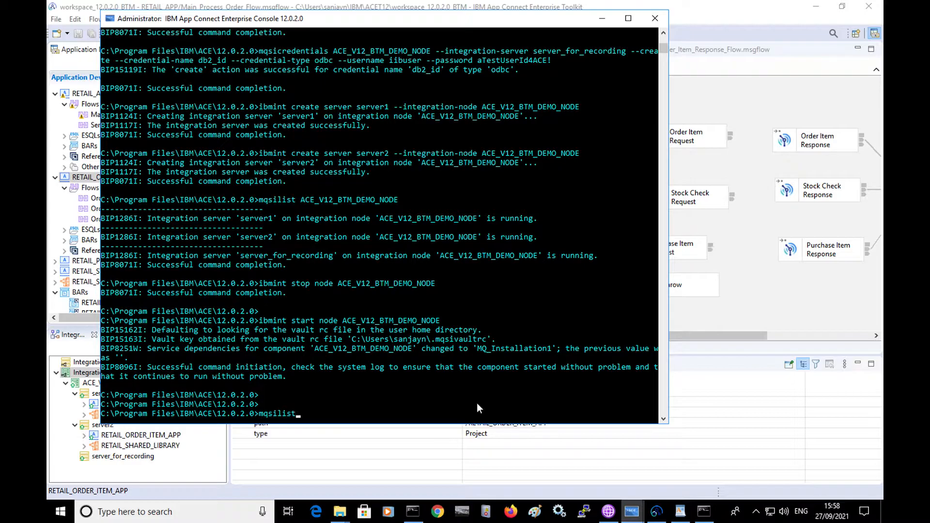
key(Return)
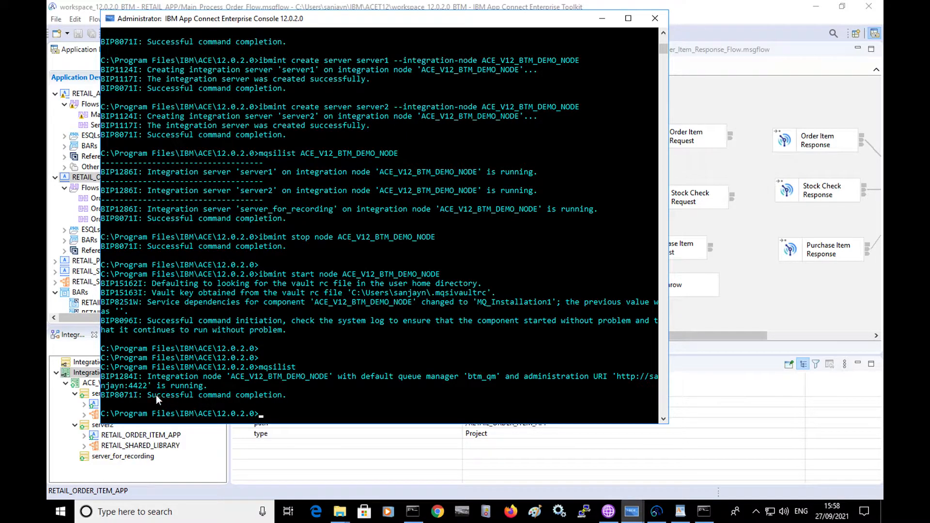
Step: Open Firefox and load the App Connect web interface of the node at localhost:4422
right_click(511, 514)
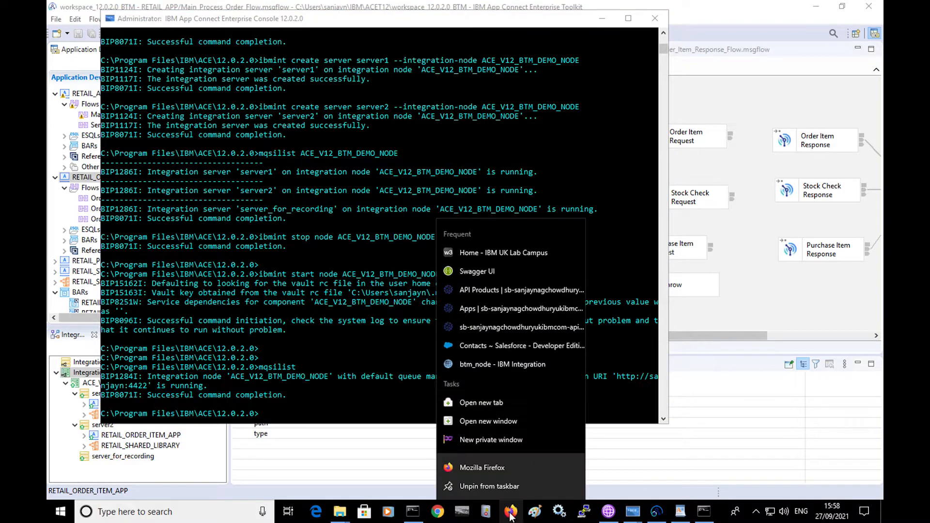
click(479, 464)
text(localhost:442)
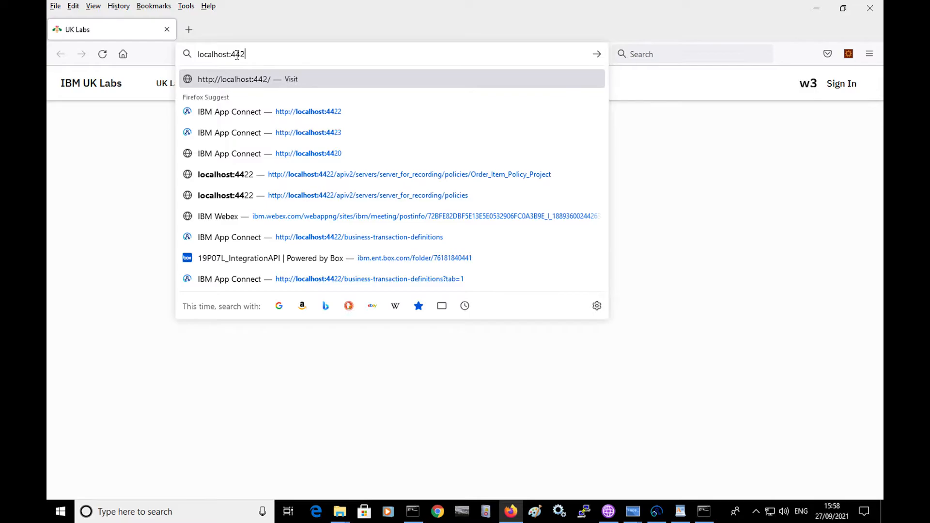
click(299, 111)
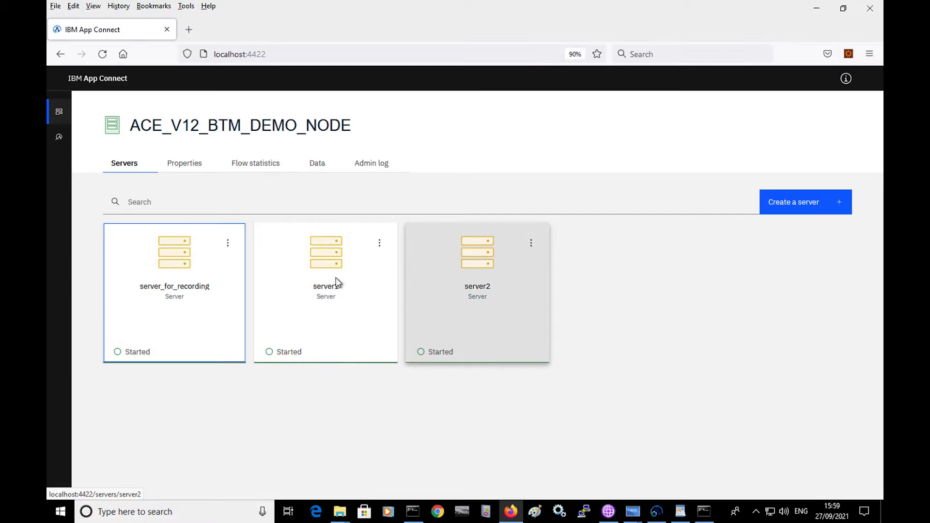
Step: In the Business transactions configuration, start a new transaction definition on integration server server_for_recording and name it Order_Item
click(59, 141)
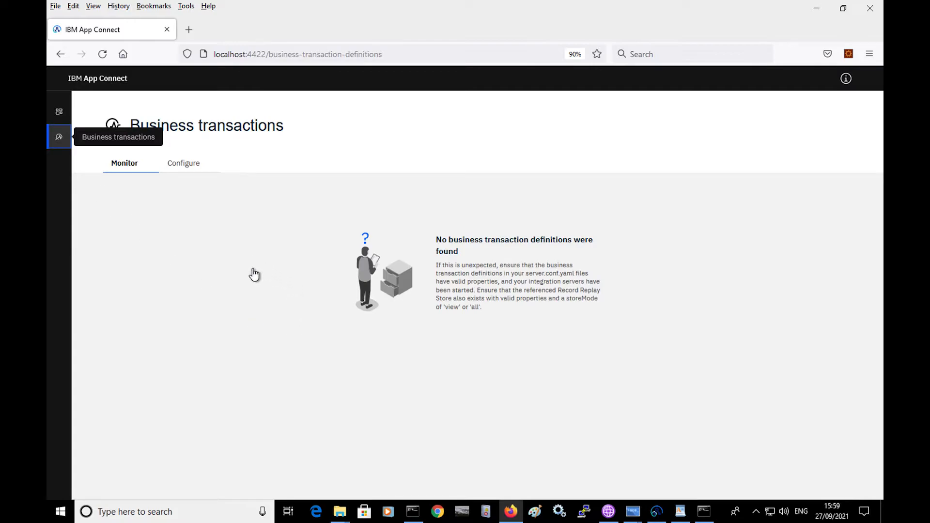
click(265, 209)
click(190, 166)
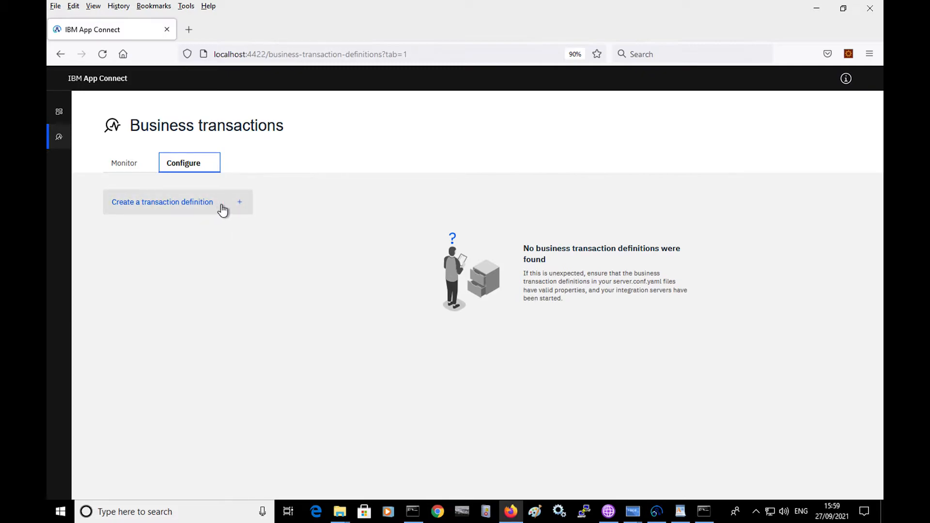
click(222, 210)
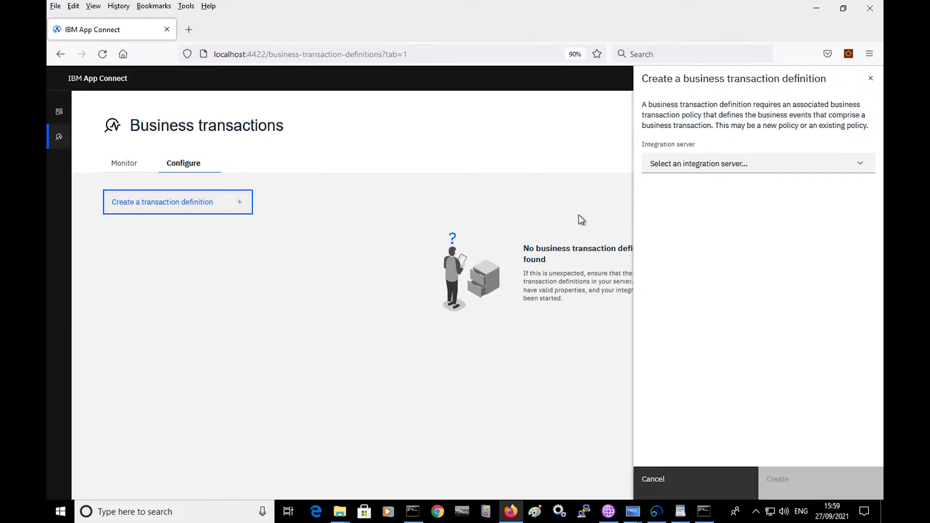
click(716, 167)
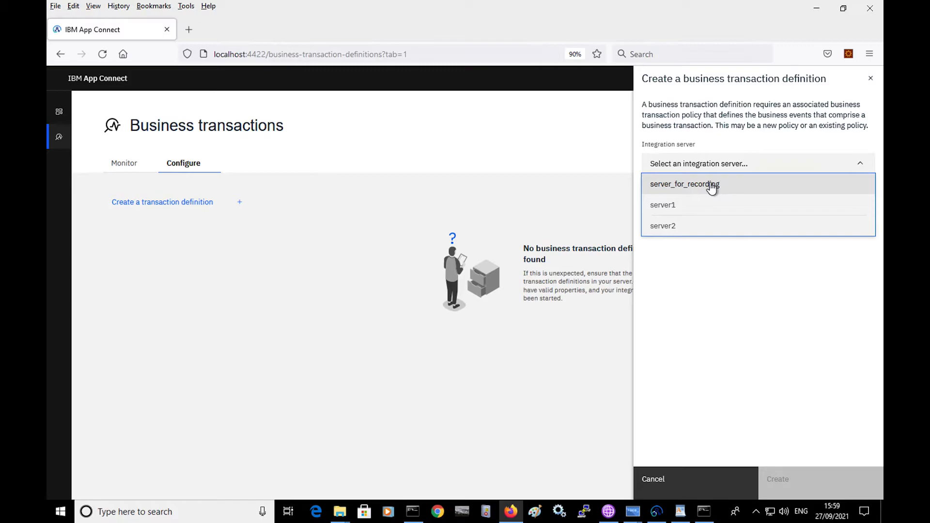
click(712, 188)
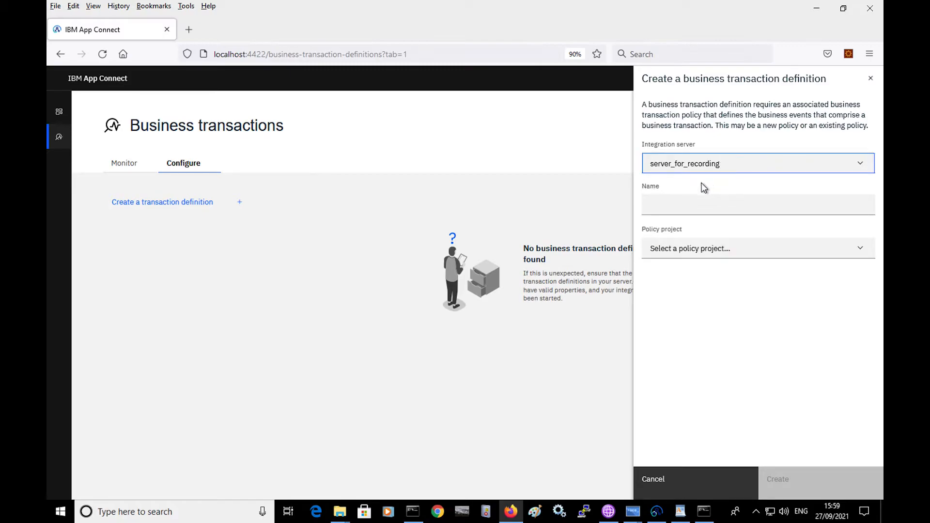
click(679, 205)
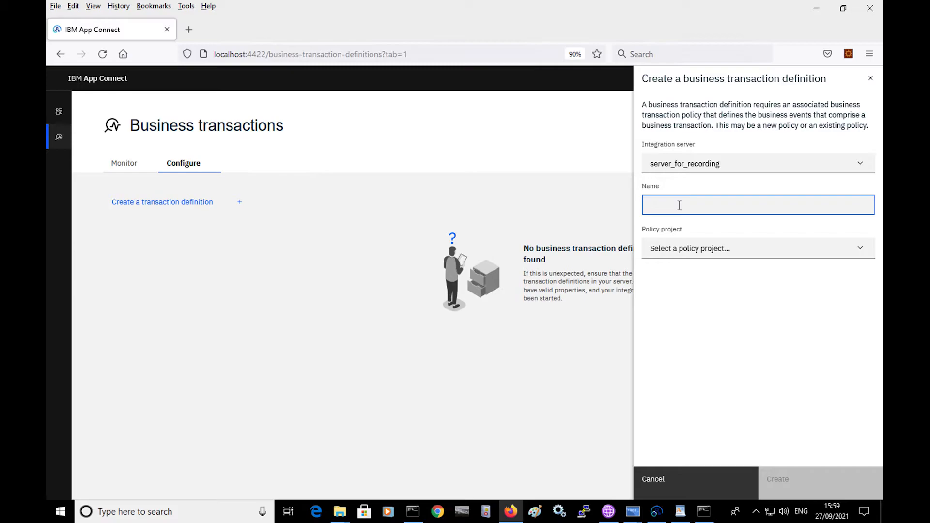
Step: Choose to create a new policy project for the Order_Item definition and name it Order_Item_Policy_Project
click(702, 248)
click(685, 273)
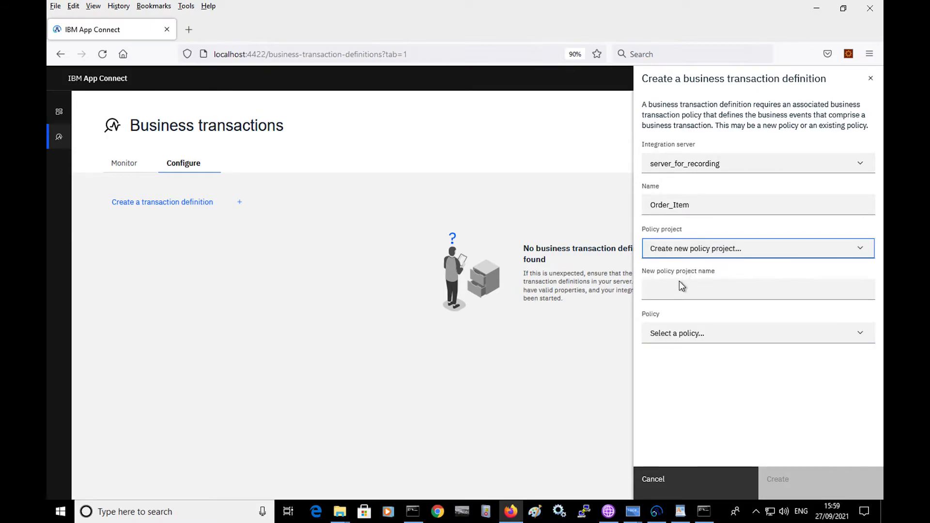
click(680, 290)
text(Ord)
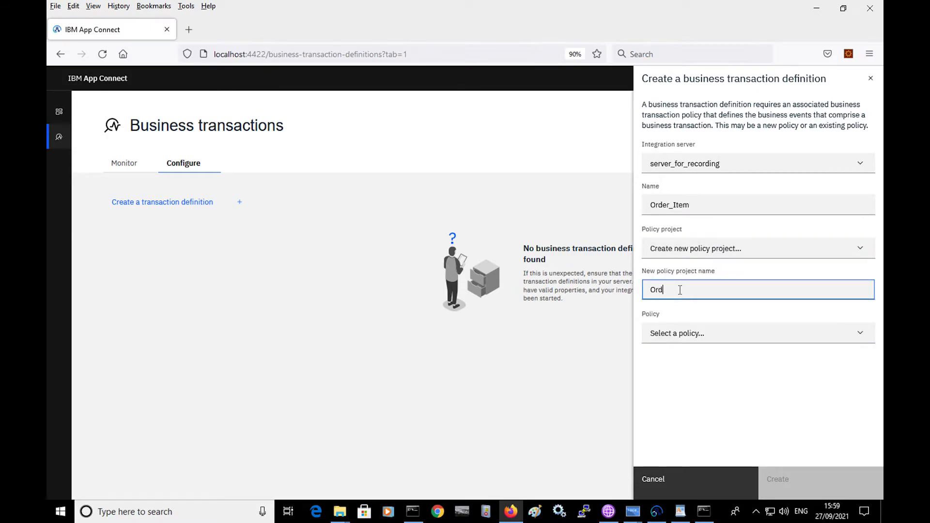
text(er_Item_Policy_Project)
Step: Choose to create a new policy named Order_Item_Policy and create the Order_Item business transaction definition
click(722, 339)
click(708, 358)
click(691, 375)
text(Orde)
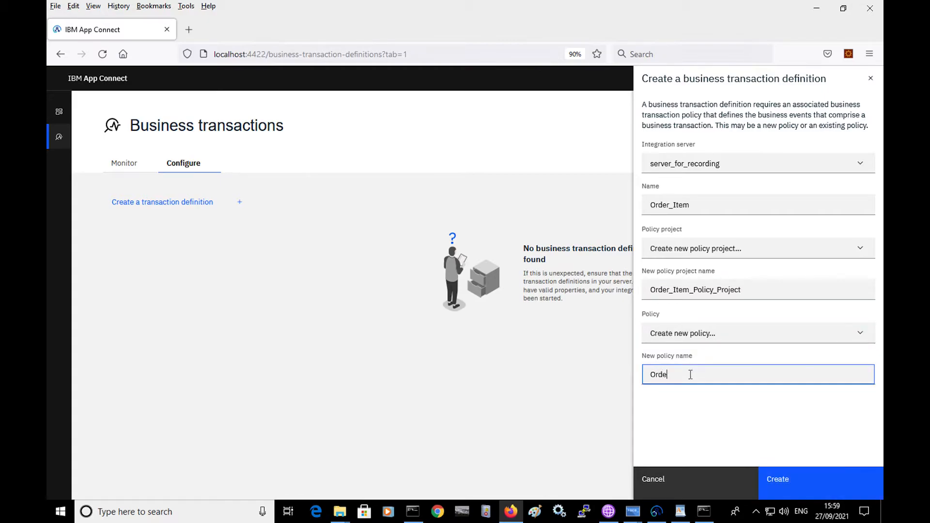
text(r_Item_Policy)
click(800, 476)
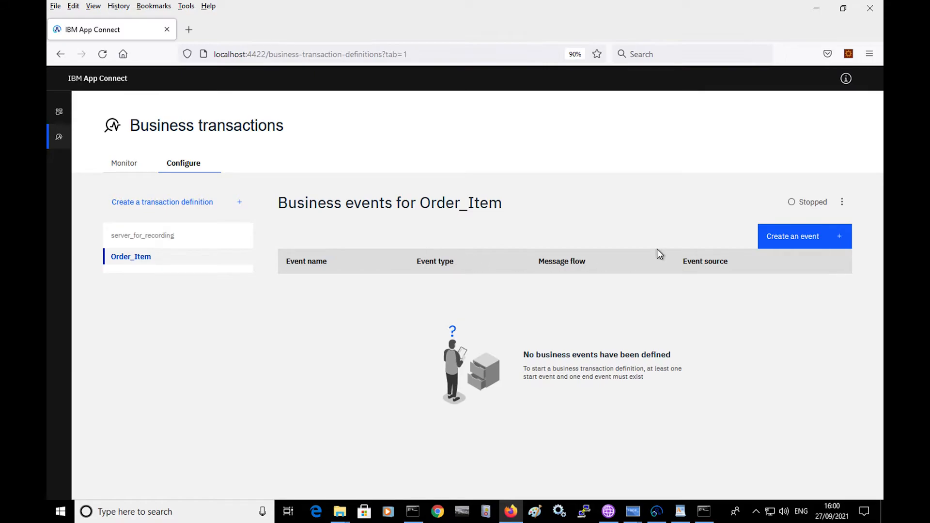
Step: Start a new business event for Order_Item, name it Start_Event and set its type to Start
click(792, 242)
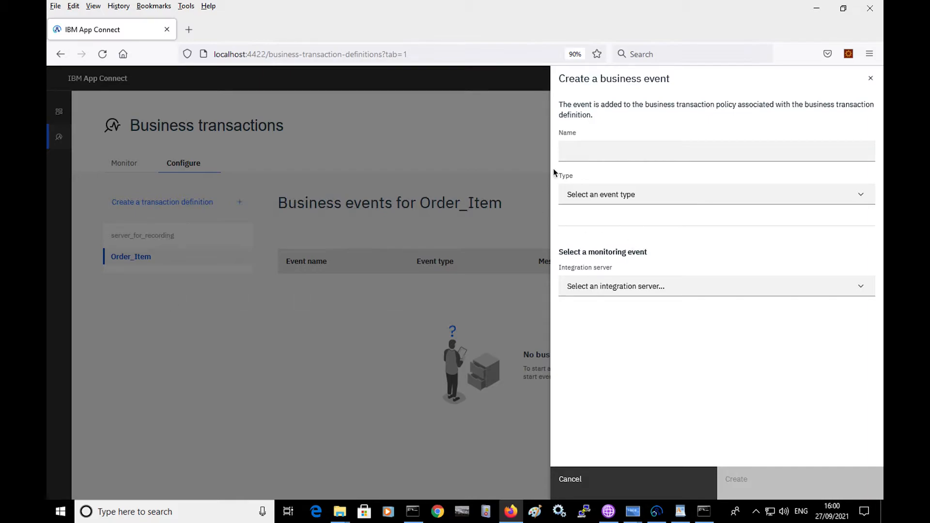
click(583, 152)
text(Start_Event)
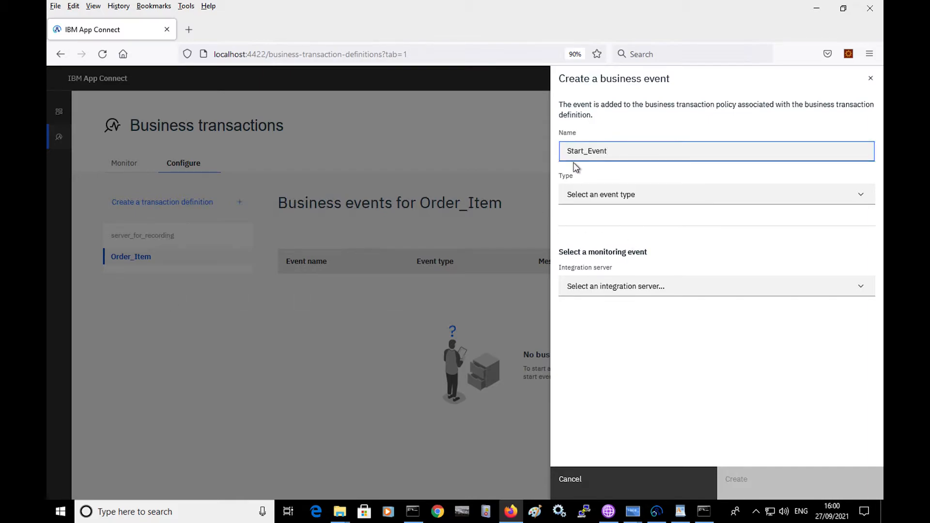
click(604, 201)
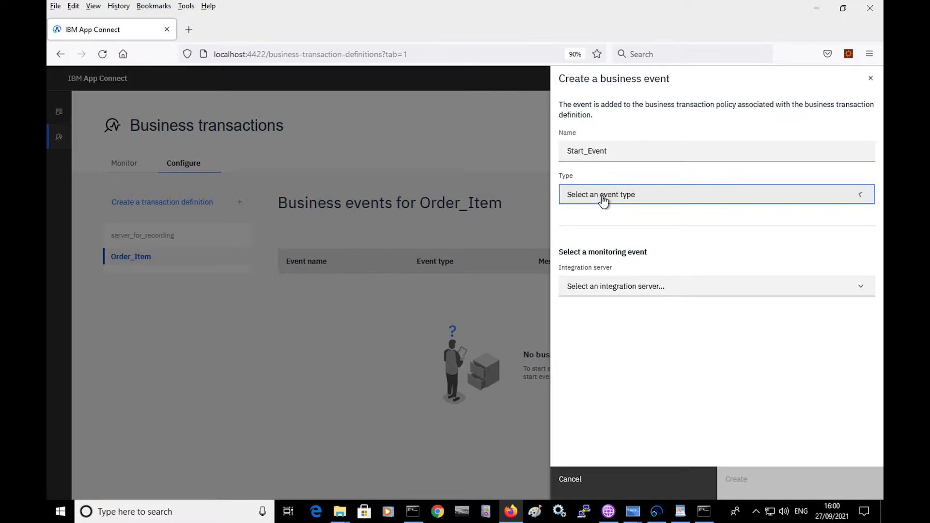
click(591, 218)
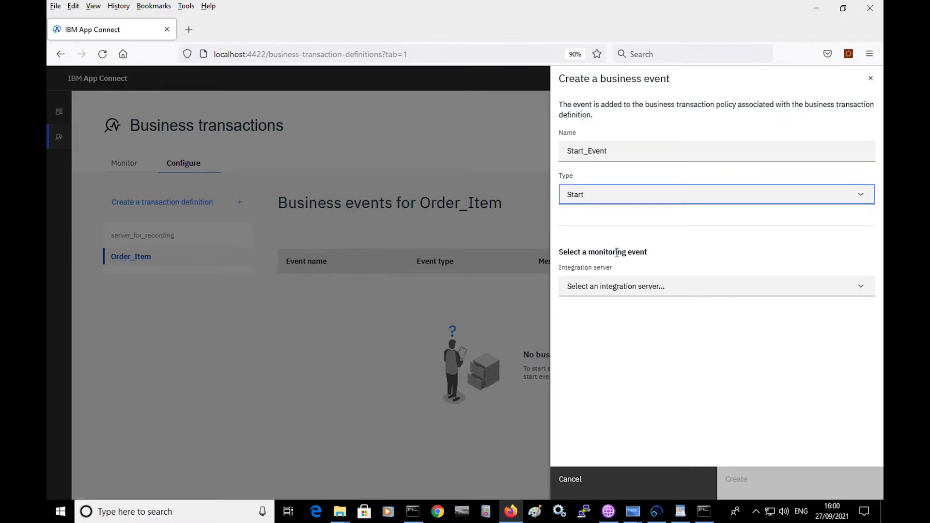
Step: For Start_Event, select integration server server1, integration RETAIL_APP and library None
click(608, 290)
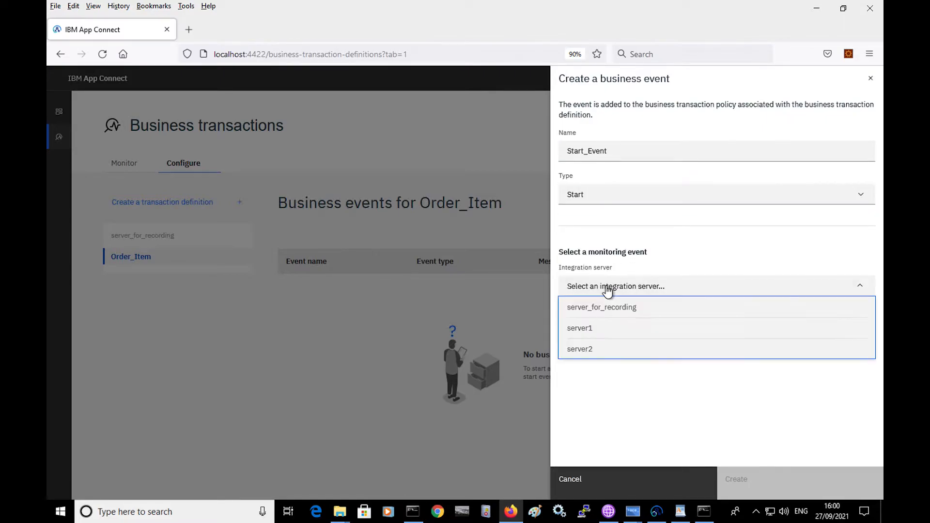
click(586, 334)
click(595, 332)
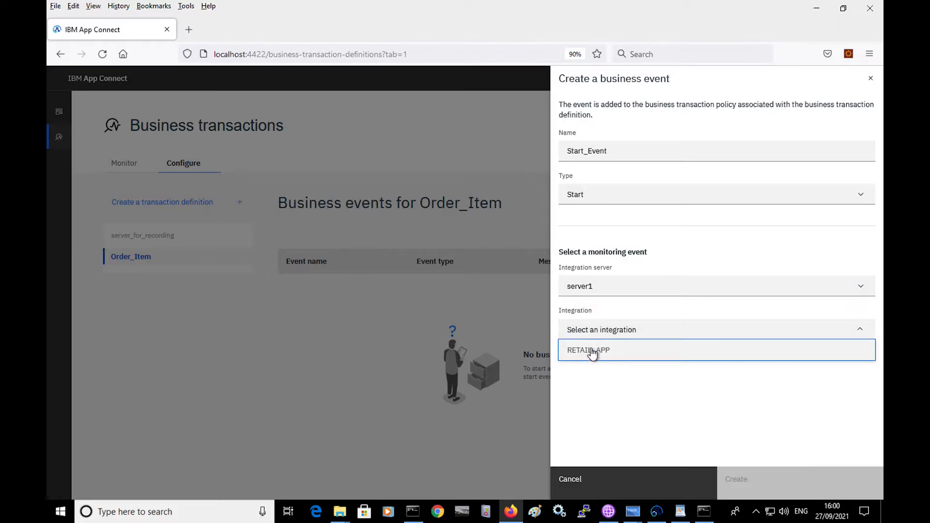
click(589, 359)
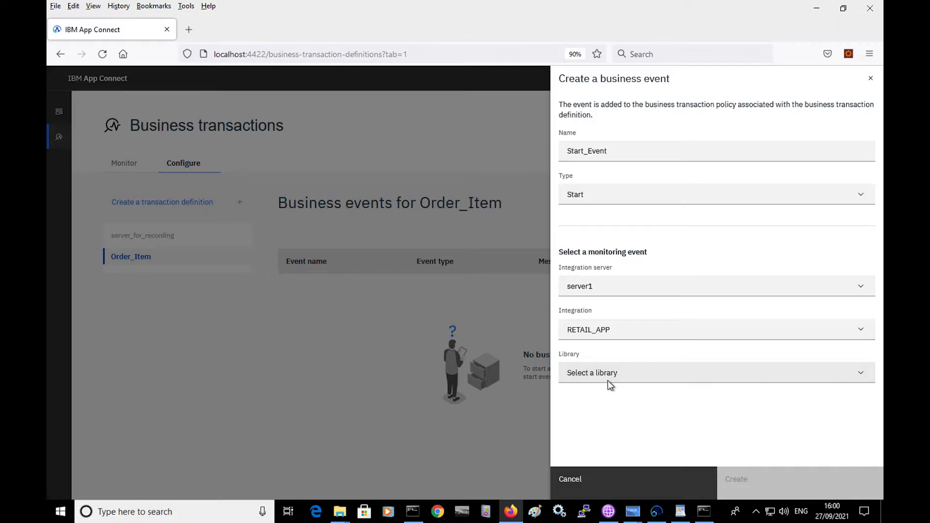
click(602, 376)
click(597, 396)
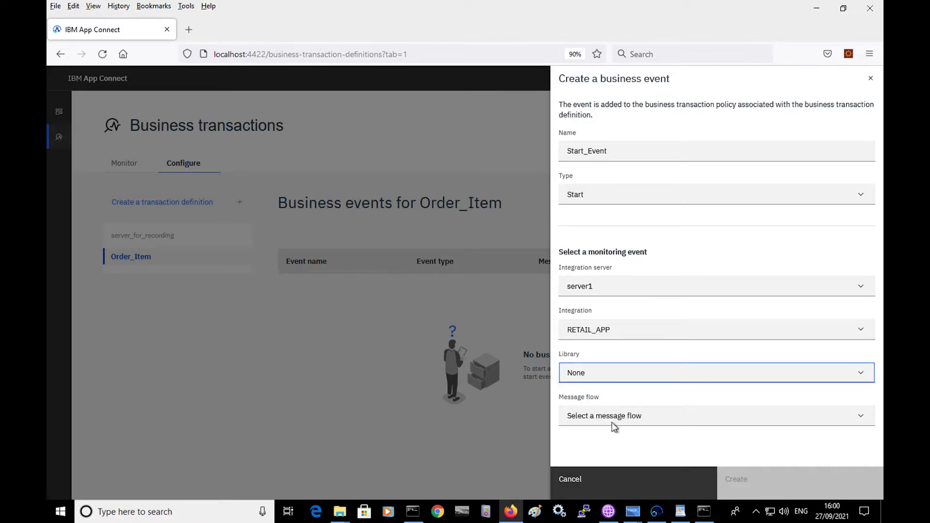
Step: Choose message flow Main_Process_Order_Flow with event source Receive Retail Request.terminal.out and create the Start_Event business event
click(614, 422)
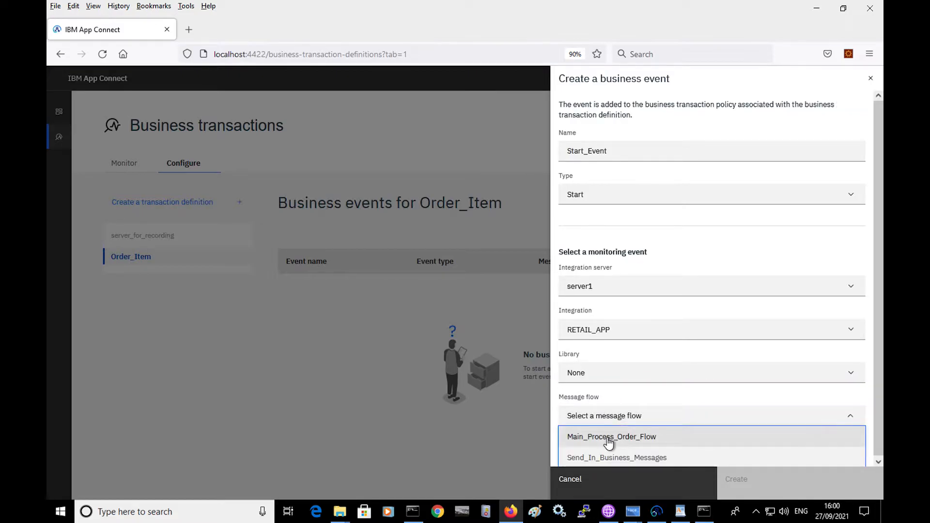
click(608, 441)
scroll(879, 413, down, 1)
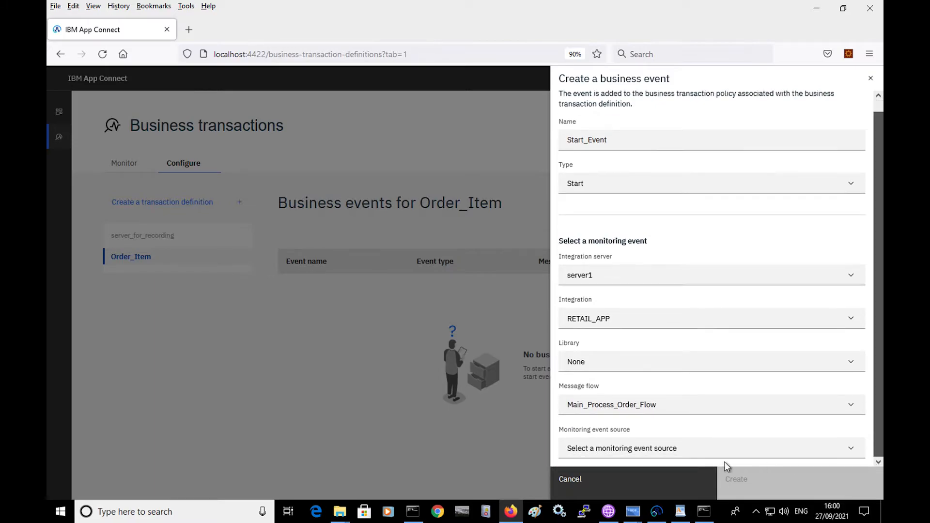
click(664, 454)
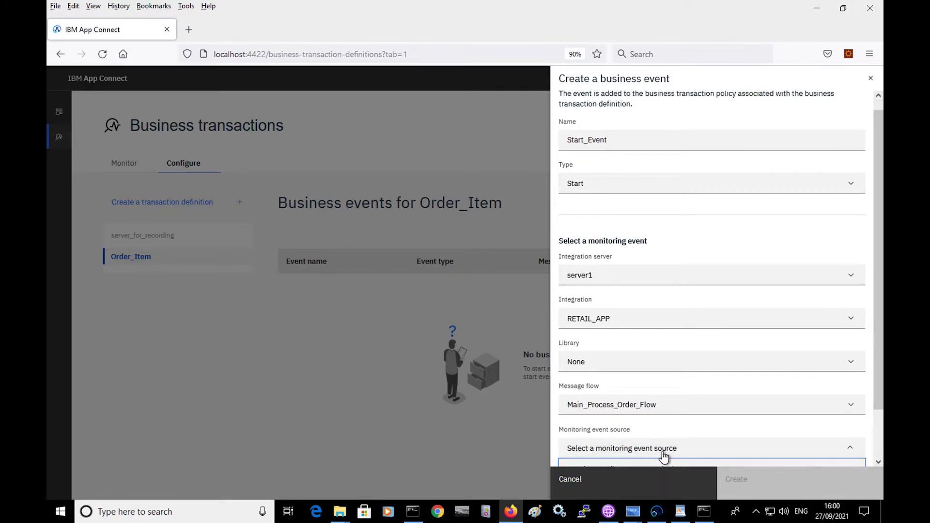
scroll(877, 397, down, 2)
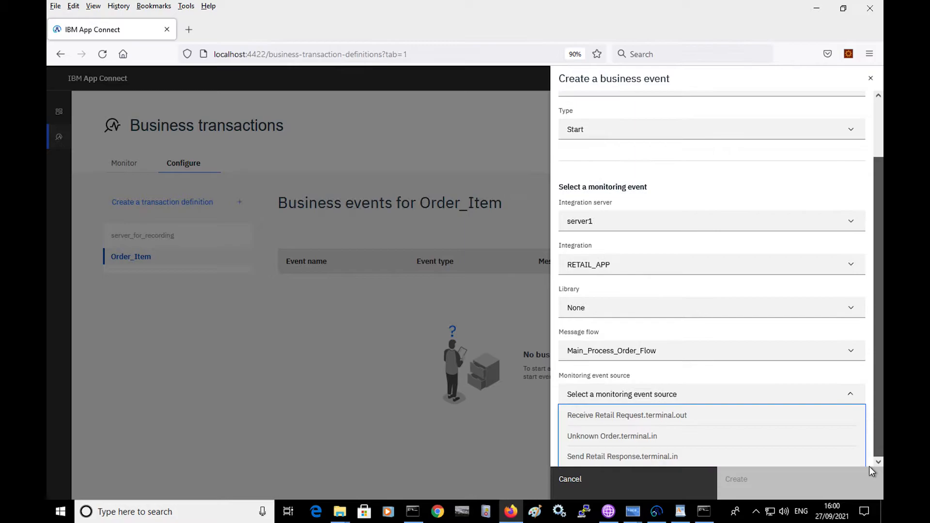
click(663, 418)
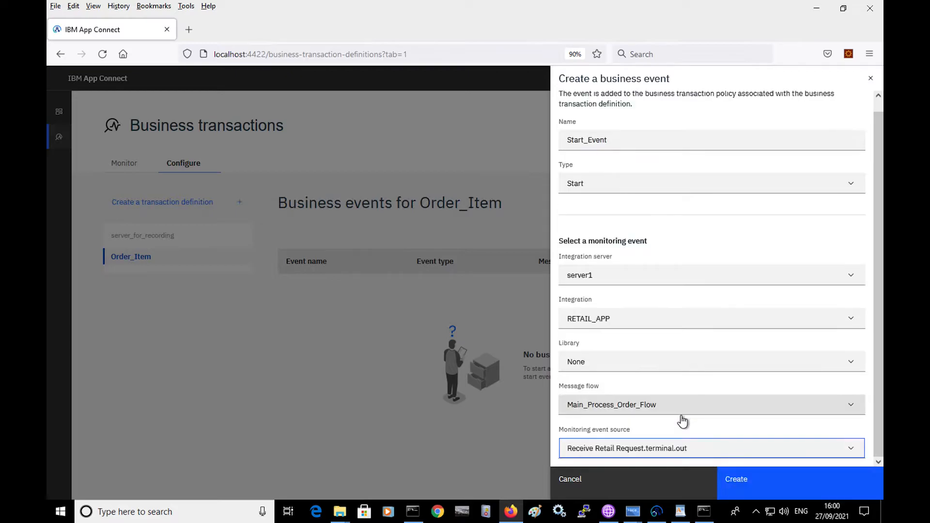
click(790, 489)
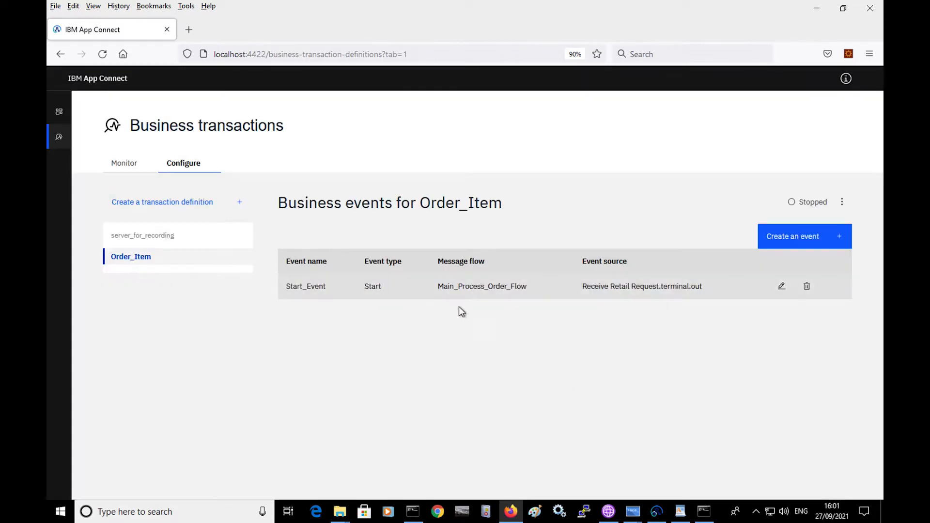
Step: Start another business event for Order_Item, name it Receive_Order and set its type to Progress
click(793, 240)
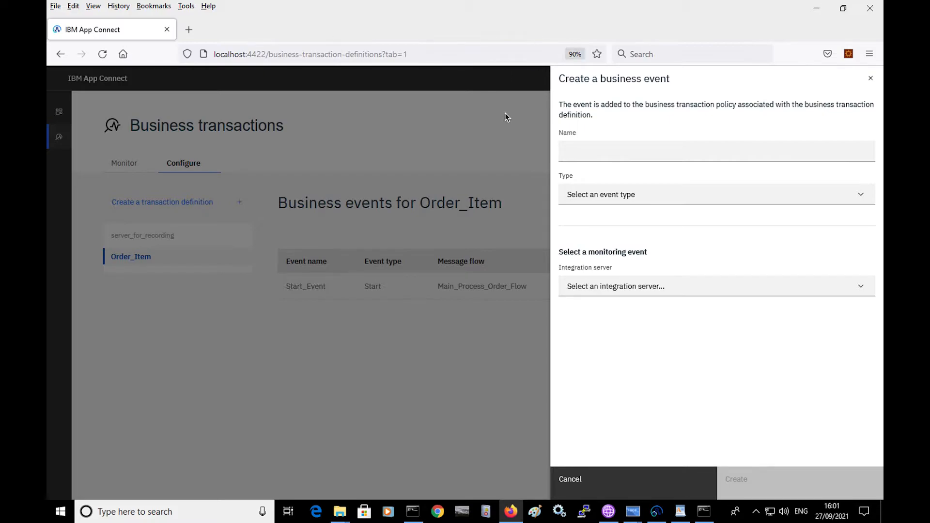
click(598, 148)
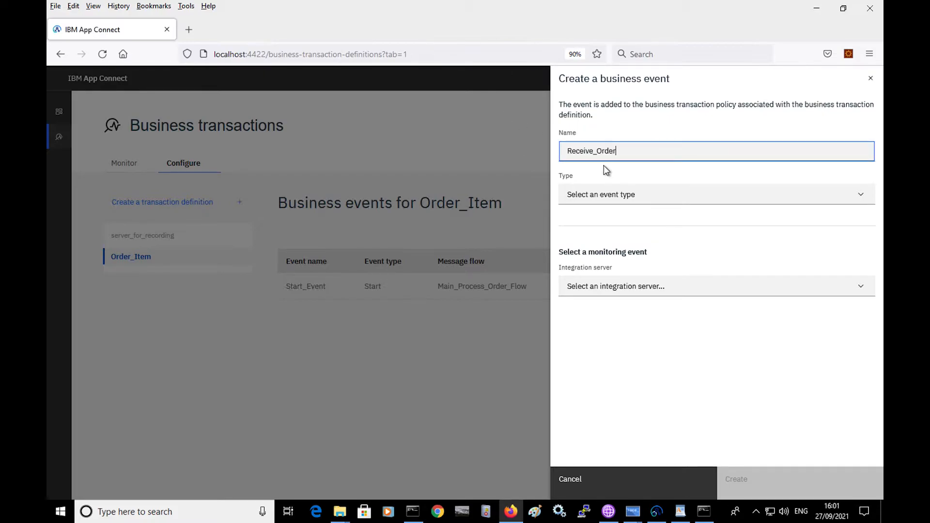
click(609, 195)
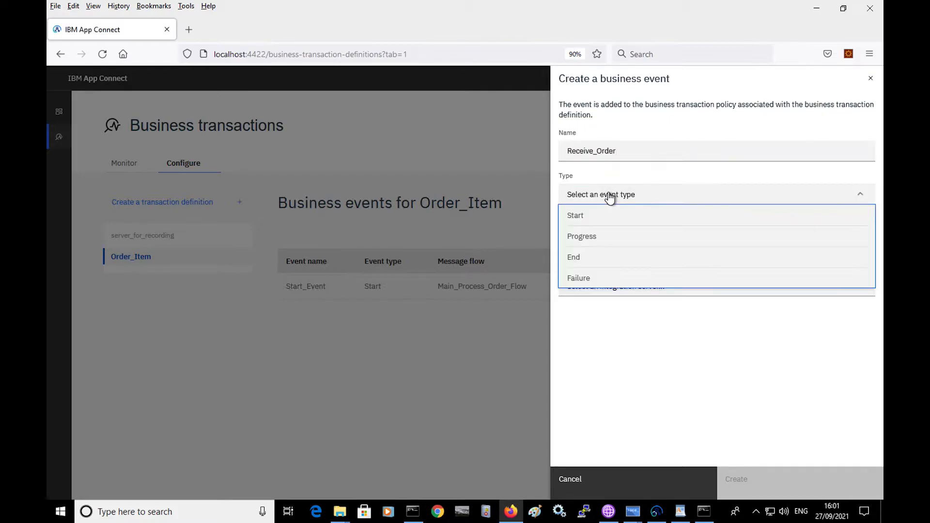
click(597, 239)
Step: For Receive_Order, select integration server server2, integration RETAIL_ORDER_ITEM_APP and library None
click(601, 288)
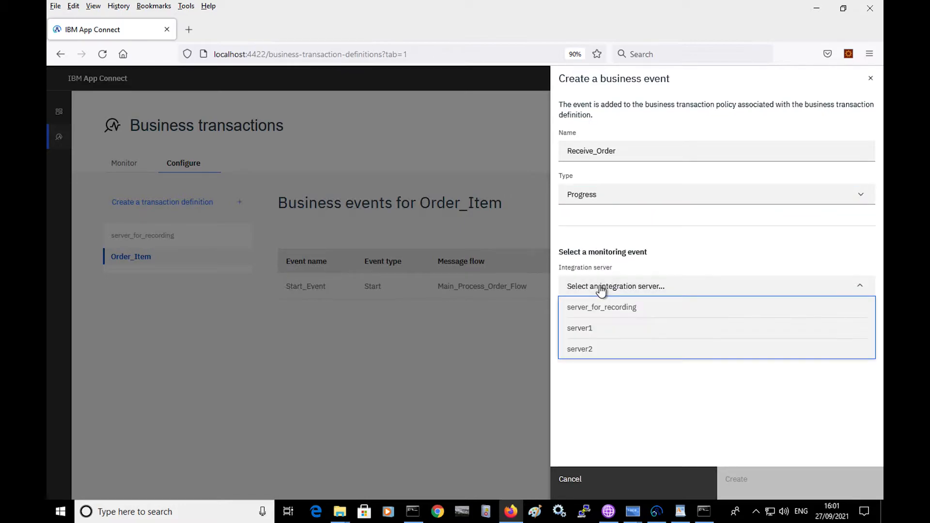
click(594, 350)
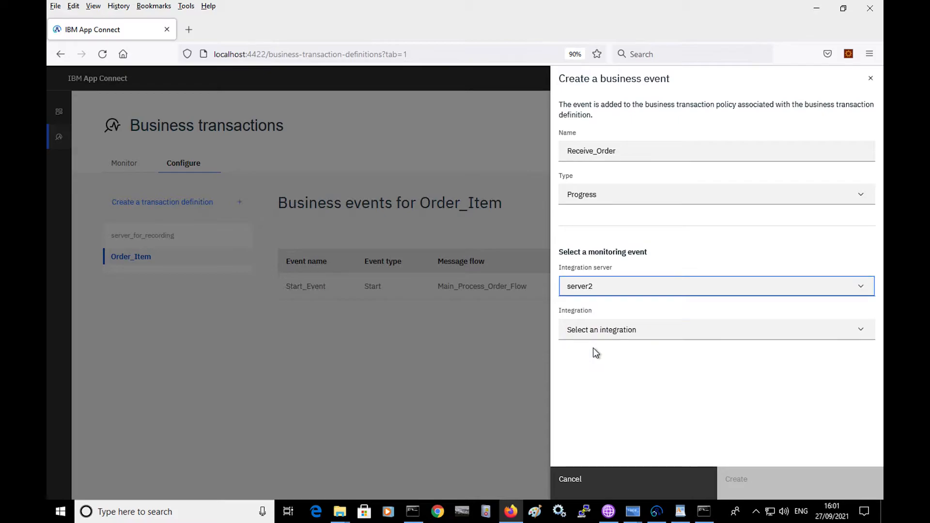
click(627, 335)
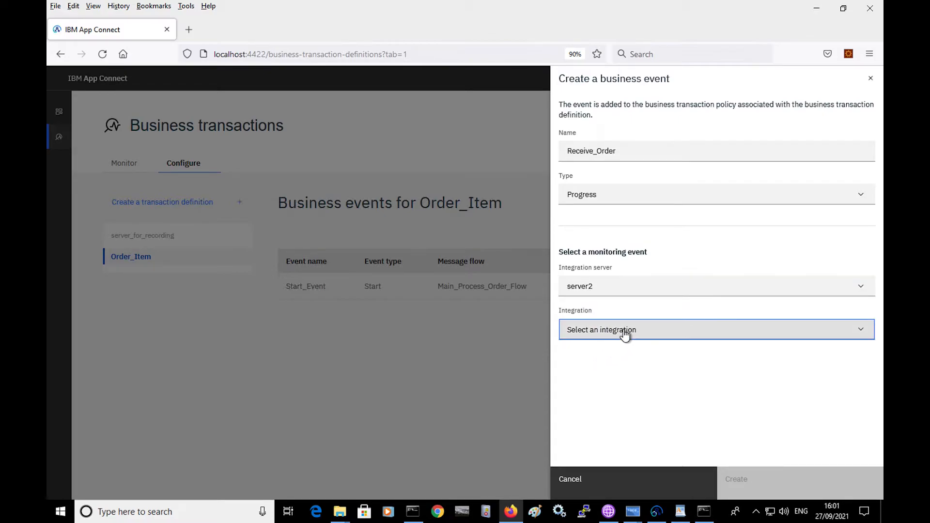
click(620, 350)
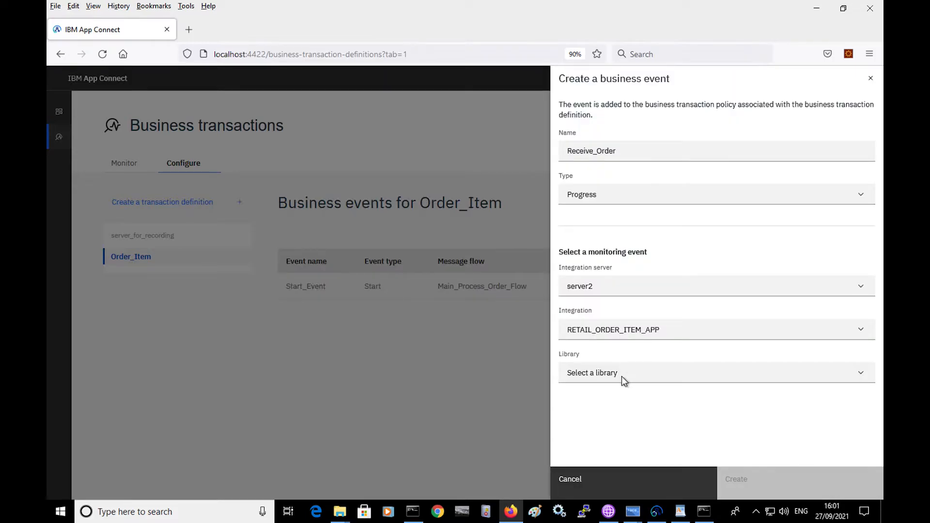
click(620, 379)
click(607, 400)
Step: Choose message flow Order_Item_Request_Flow with event source Order Item Input Queue.terminal.out and create the Receive_Order business event
click(618, 416)
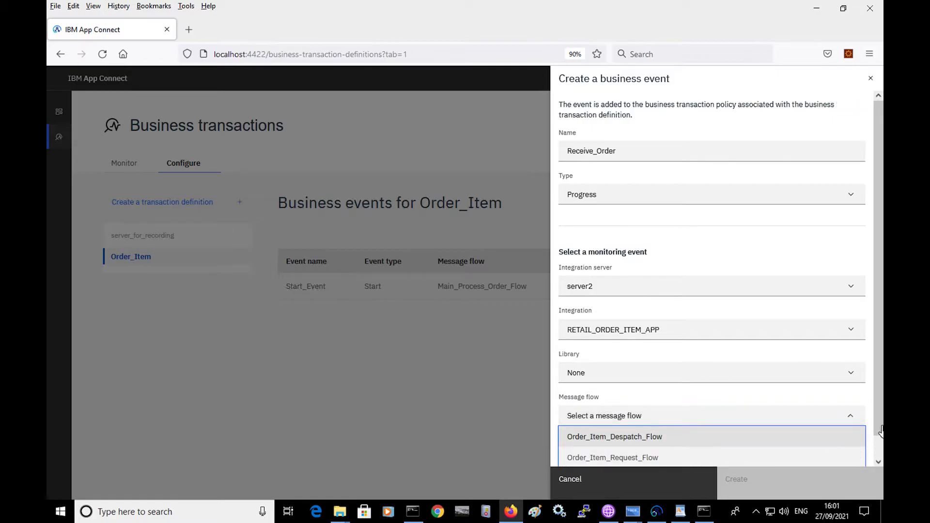
click(878, 462)
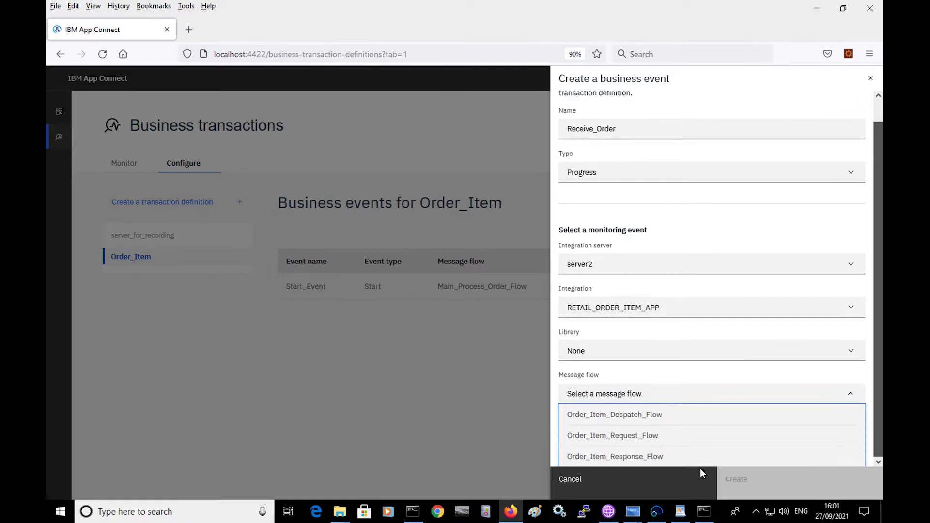
click(638, 436)
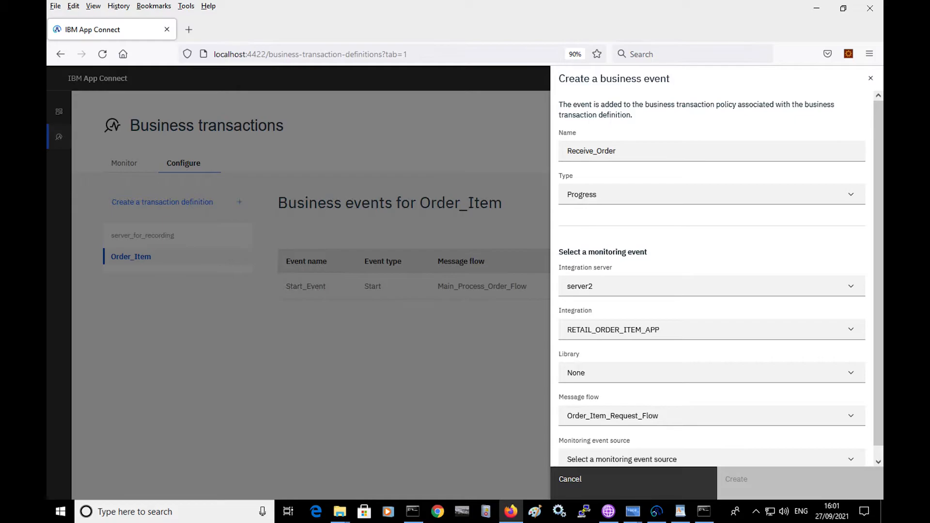
click(876, 463)
click(820, 460)
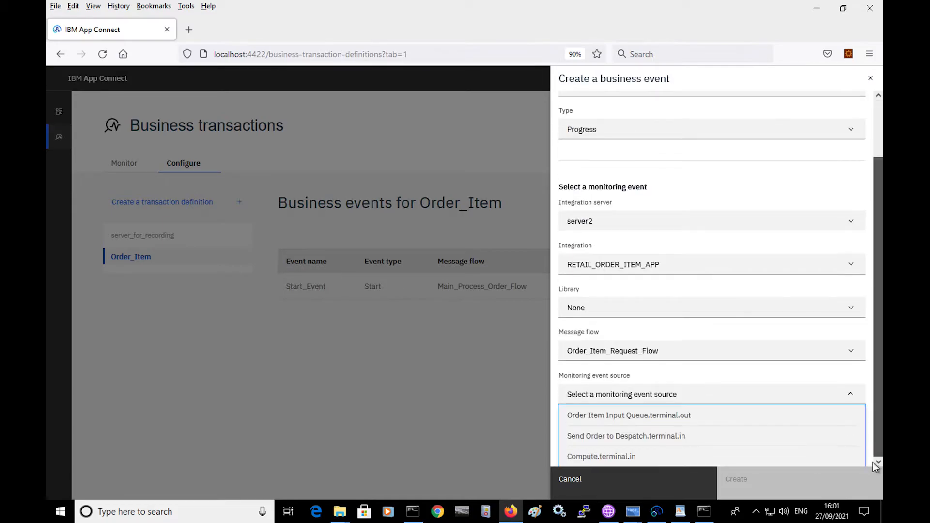
click(672, 419)
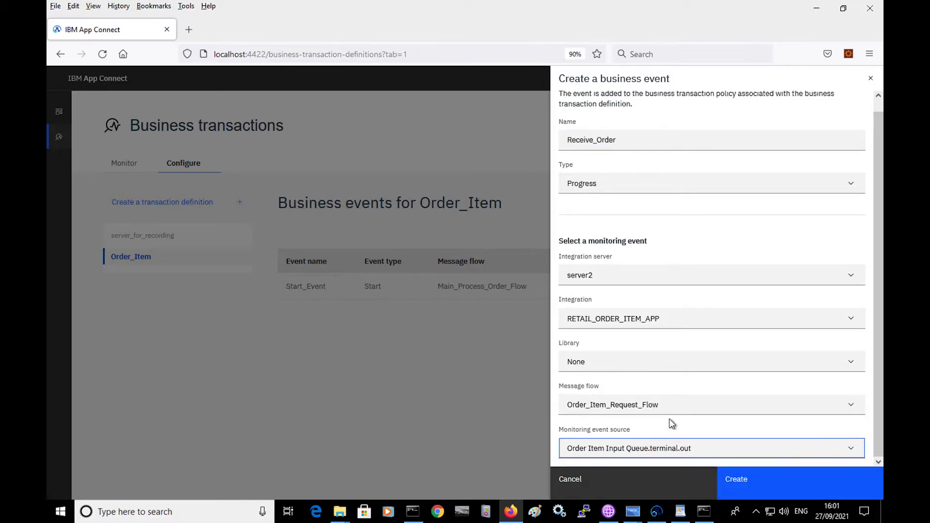
click(767, 485)
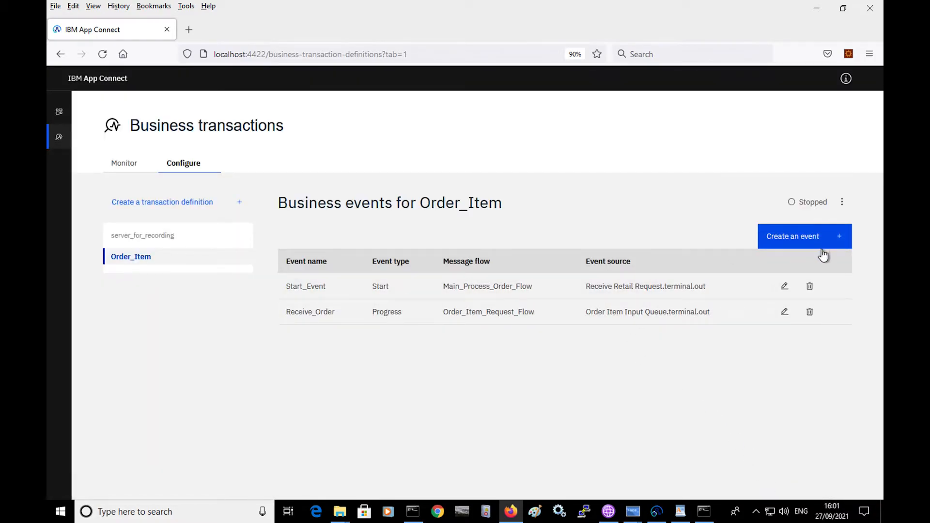
Step: Start another business event for Order_Item, name it Despatch_Team_Handling_Order and set its type to Progress
click(804, 238)
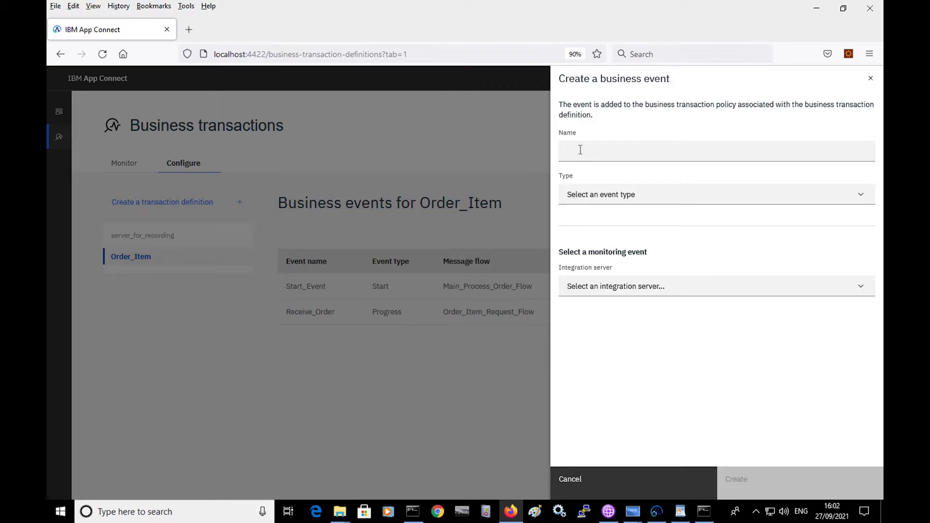
click(581, 151)
text(Despatch_Team_Handling_Order)
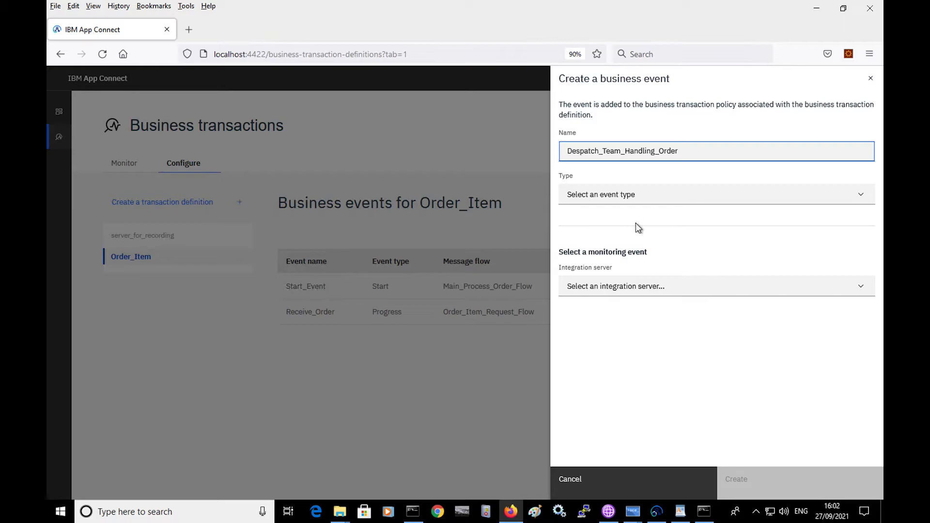
click(604, 199)
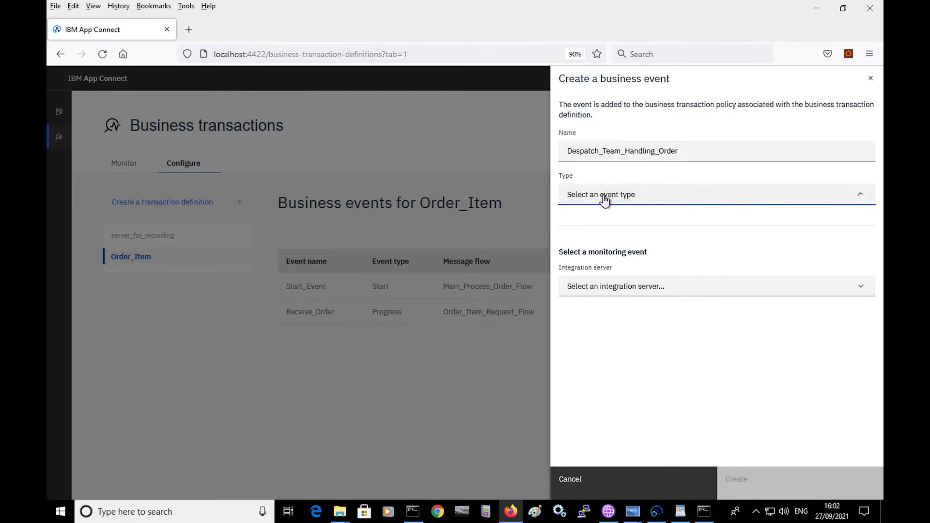
click(599, 237)
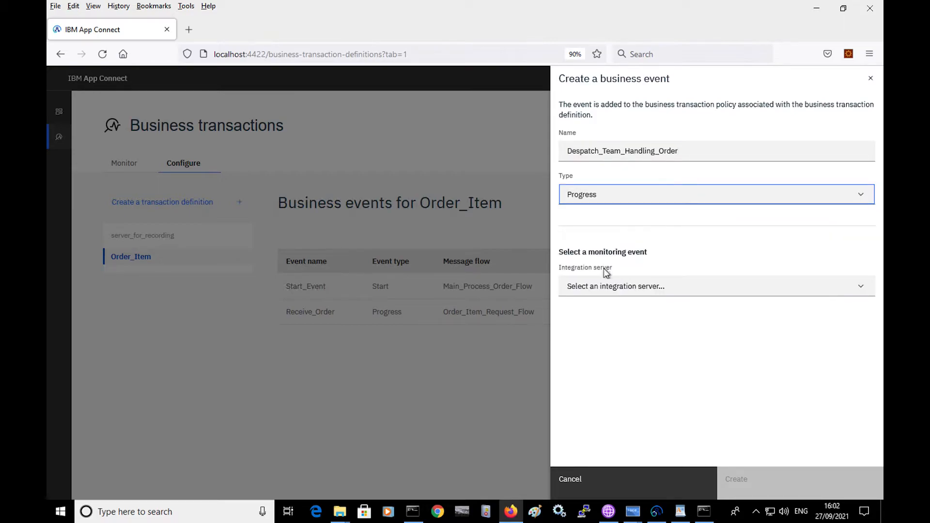
Step: For Despatch_Team_Handling_Order, select integration server server2, integration RETAIL_ORDER_ITEM_APP and library None
click(618, 293)
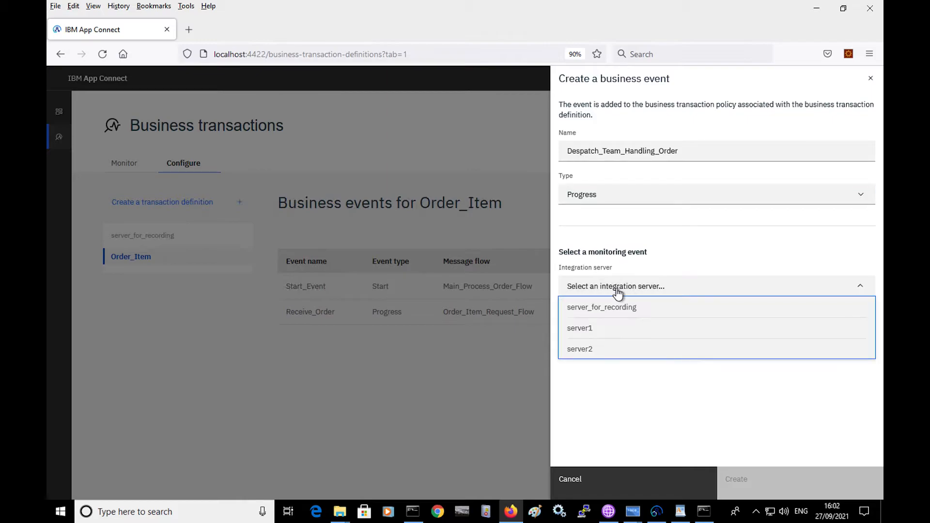
click(597, 351)
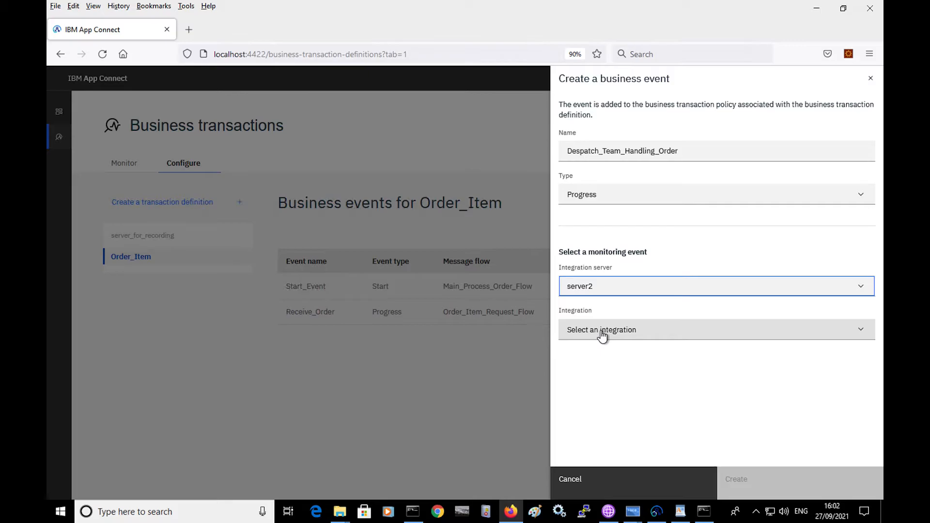
click(602, 333)
click(604, 351)
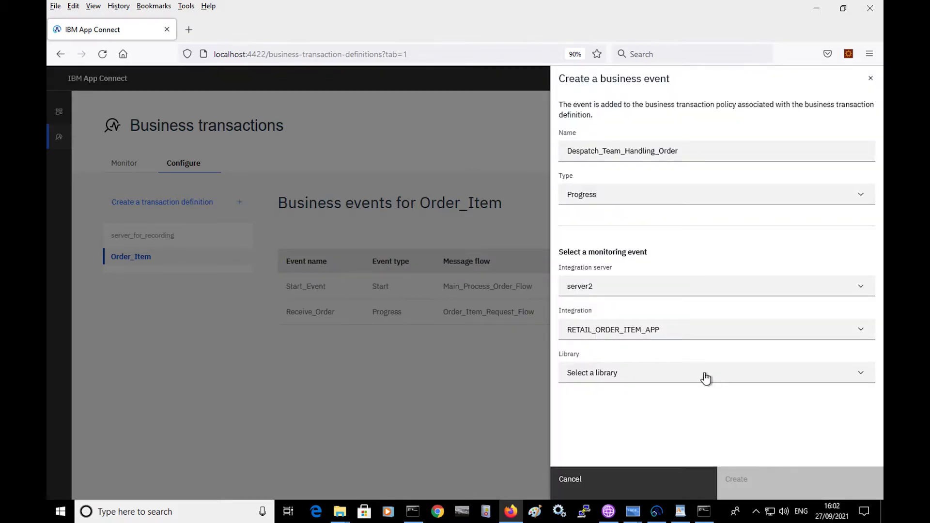
click(706, 378)
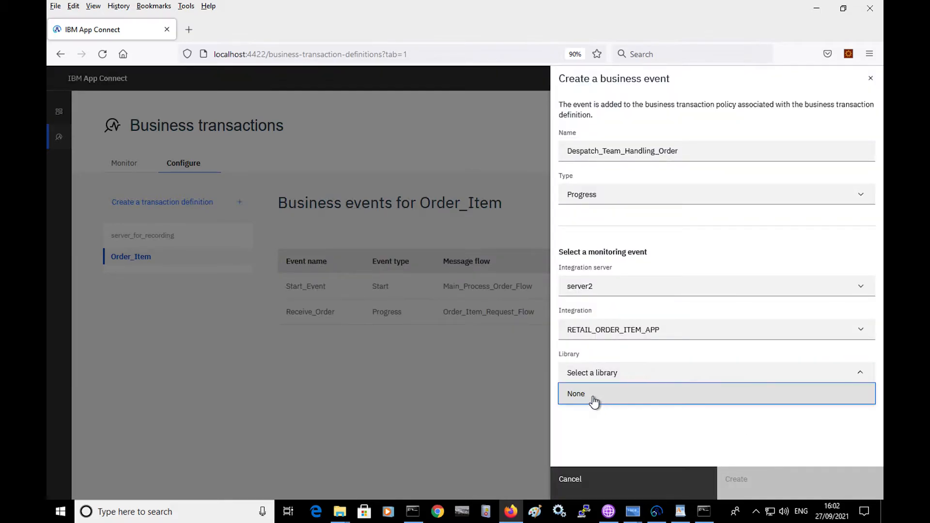
click(597, 400)
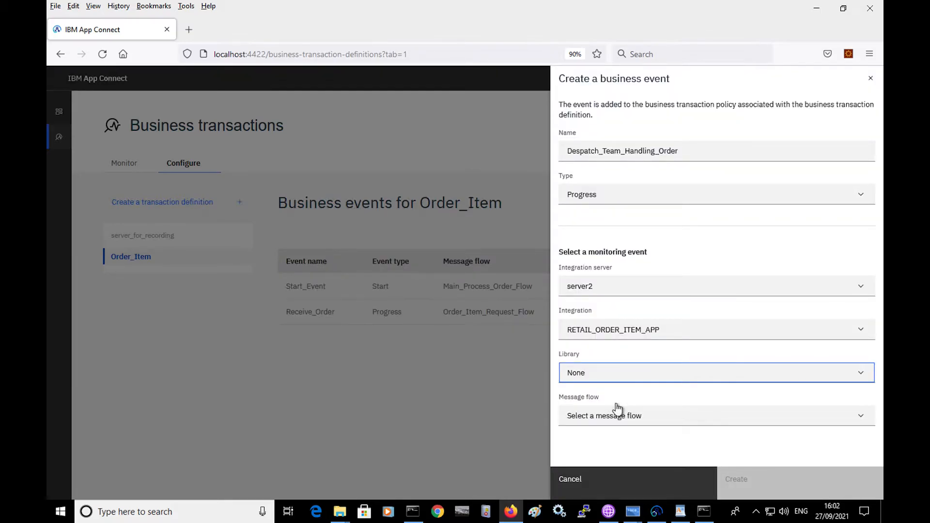
Step: Choose message flow Order_Item_Despatch_Flow with event source Compute.terminal.in and create the Despatch_Team_Handling_Order business event
click(865, 417)
click(641, 438)
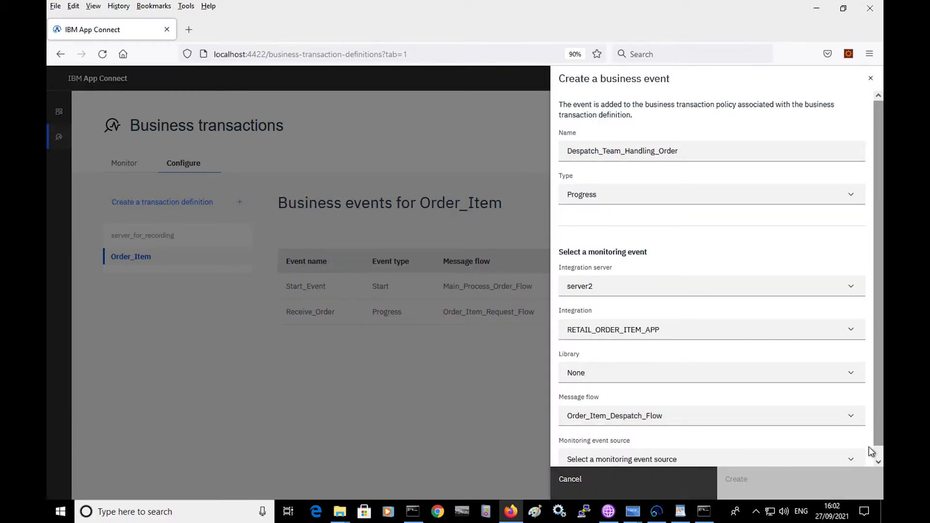
scroll(871, 436, down, 1)
click(851, 452)
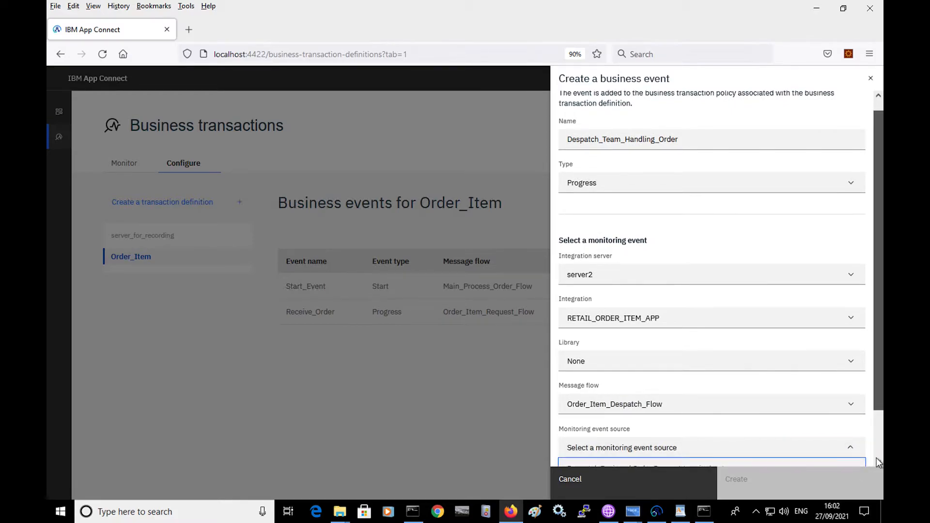
scroll(877, 457, down, 2)
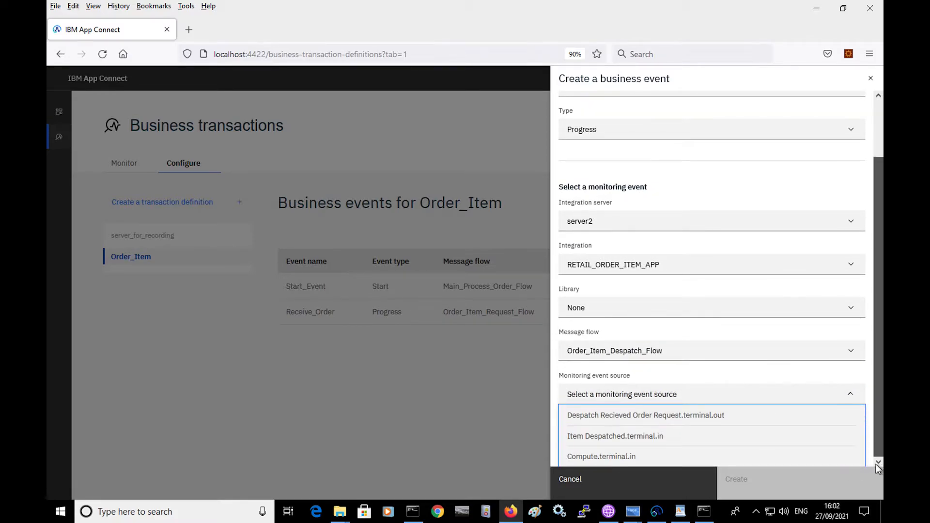
click(632, 458)
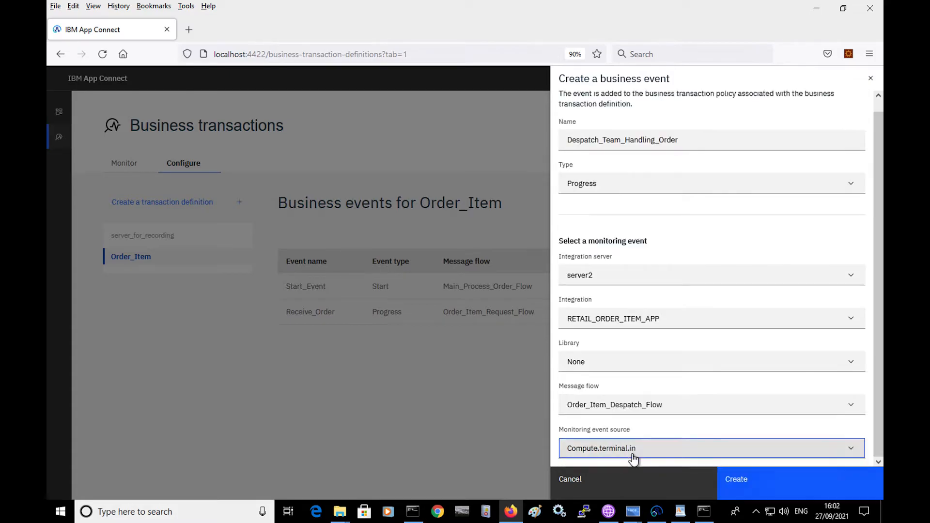
click(776, 483)
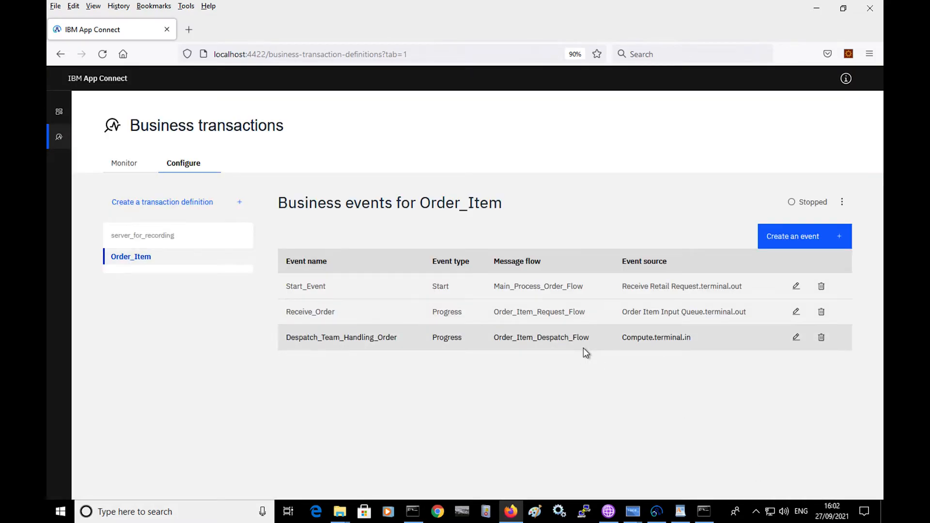
Step: Start another business event for Order_Item, name it Confirm_Item_Ordered and set its type to Progress
click(797, 241)
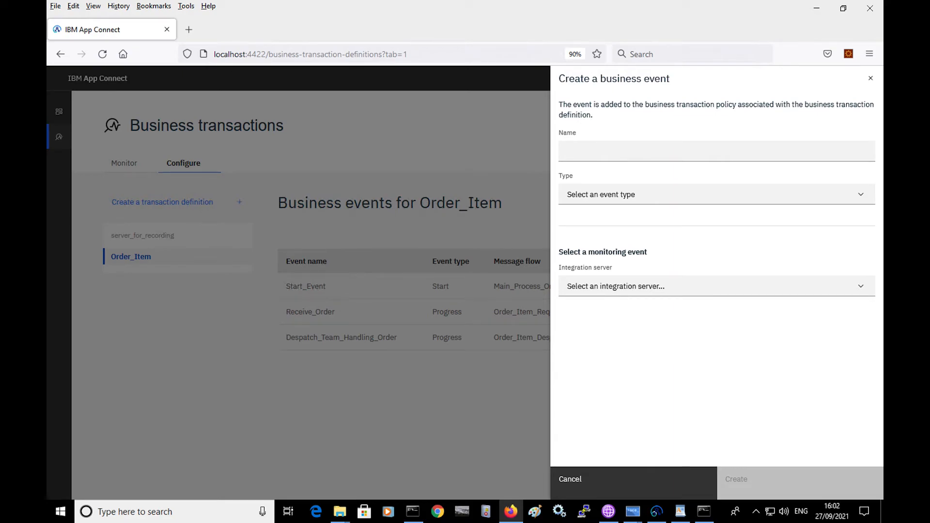
click(576, 152)
click(625, 193)
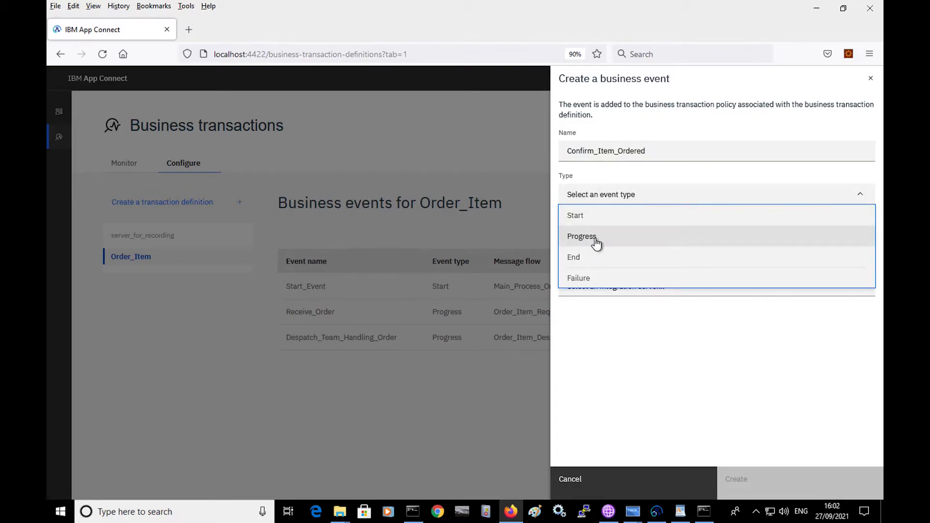
click(597, 242)
Step: For Confirm_Item_Ordered, select integration server server2, integration RETAIL_ORDER_ITEM_APP and library None
click(609, 289)
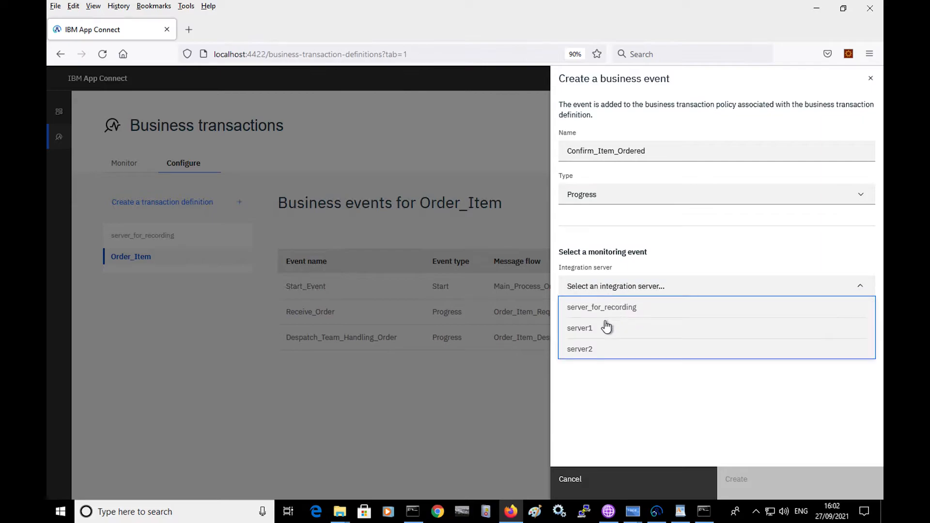
click(588, 351)
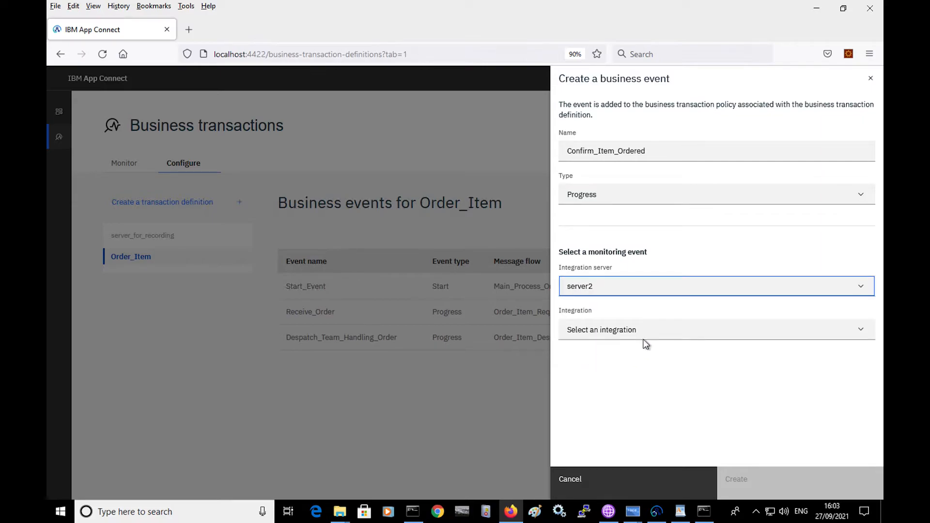
click(642, 339)
click(600, 351)
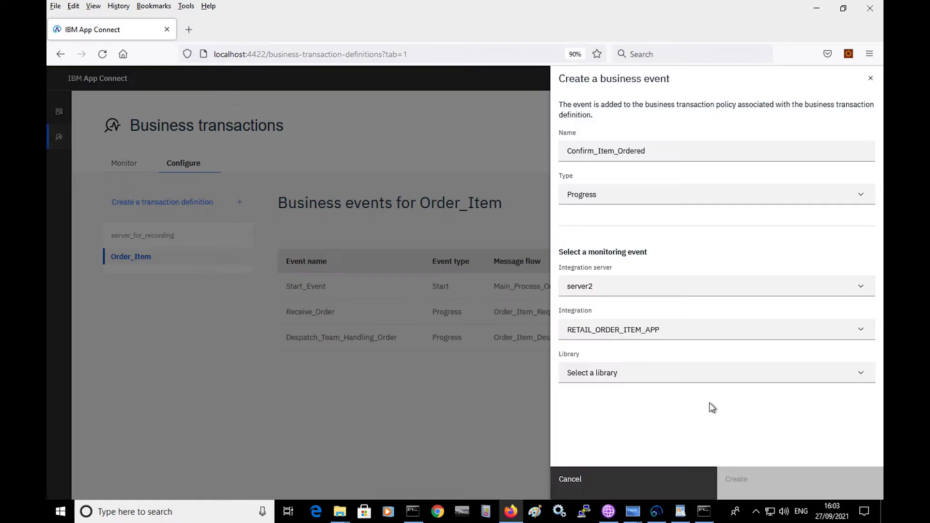
click(640, 381)
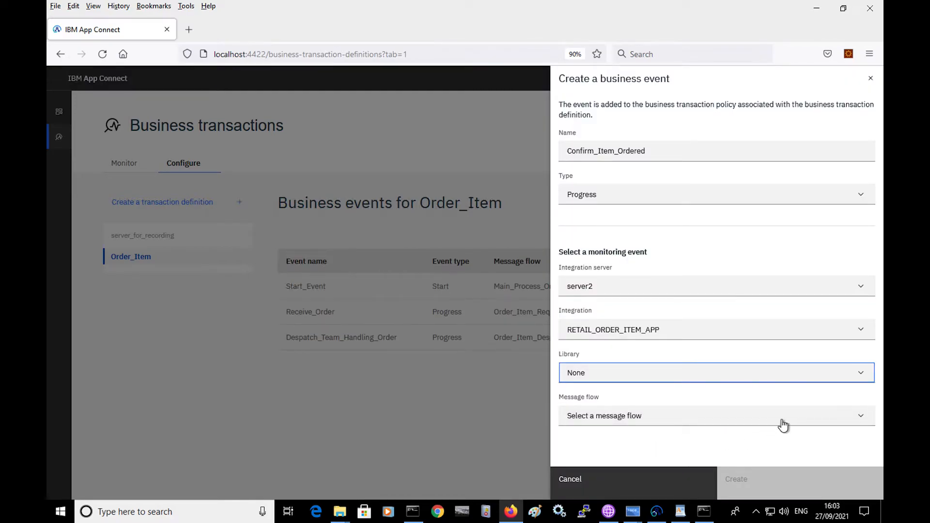
Step: Choose message flow Order_Item_Response_Flow with event source Confirm Item Ordered.terminal.out and create the Confirm_Item_Ordered business event
click(826, 426)
scroll(870, 465, down, 1)
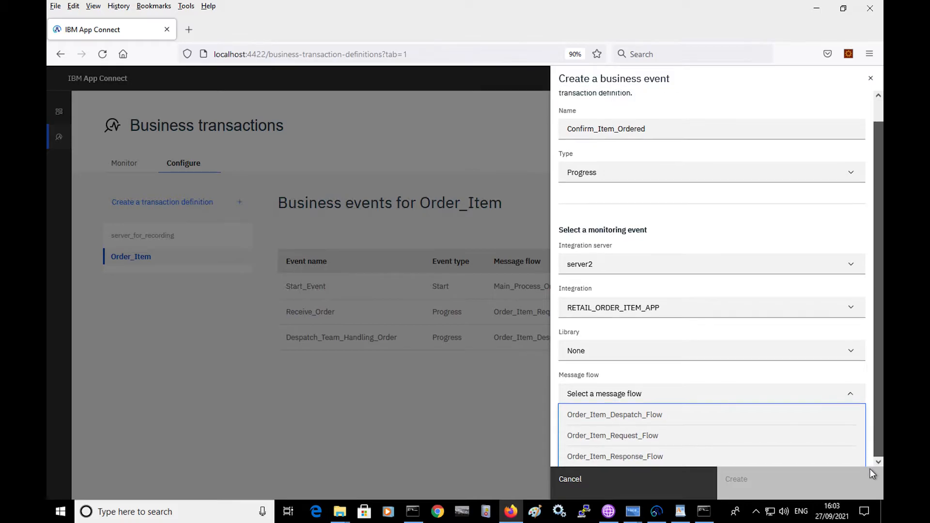
click(634, 457)
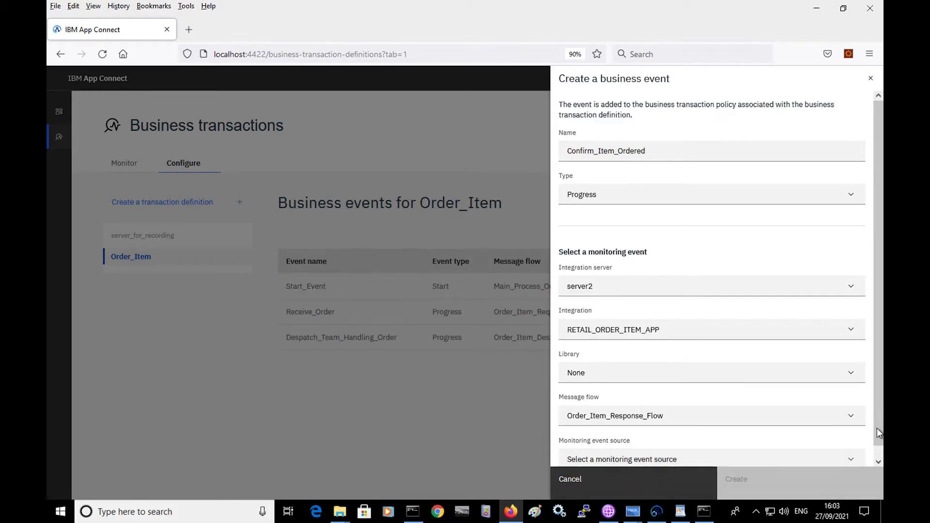
scroll(877, 436, down, 1)
click(854, 455)
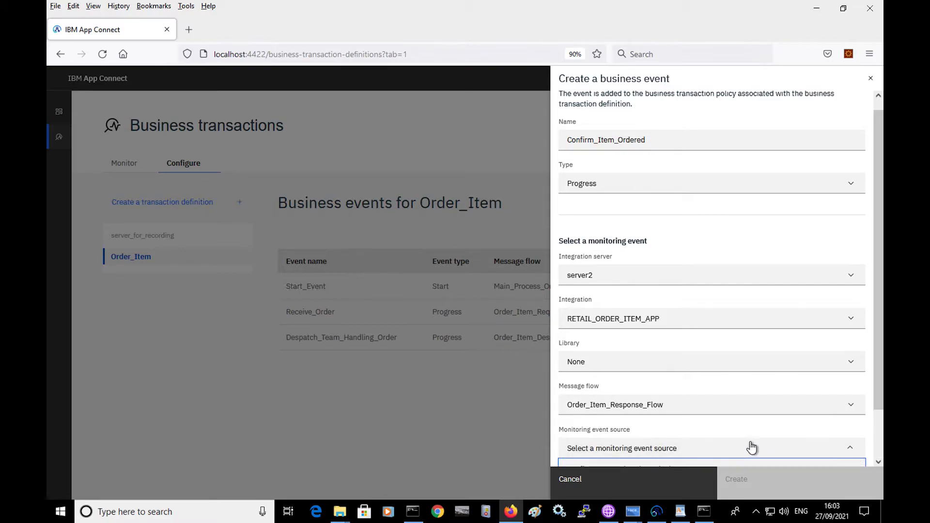
scroll(877, 464, down, 2)
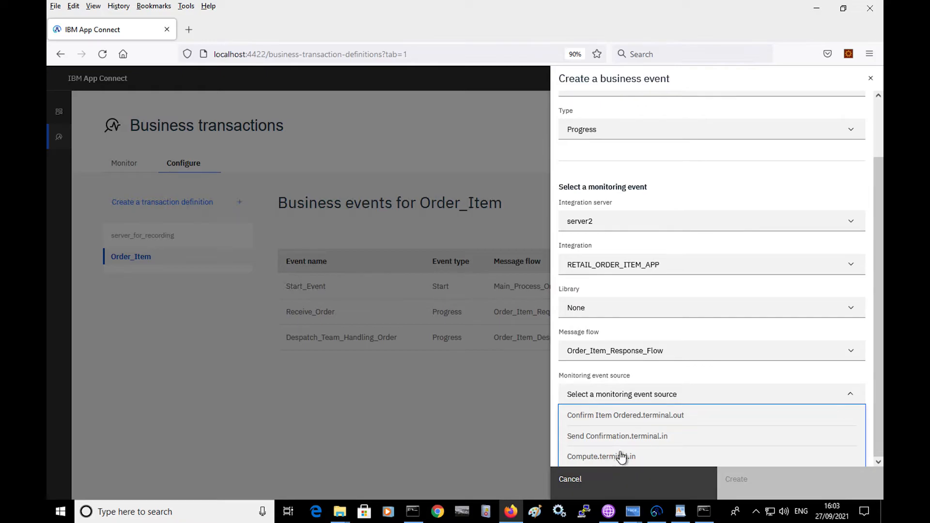
click(643, 422)
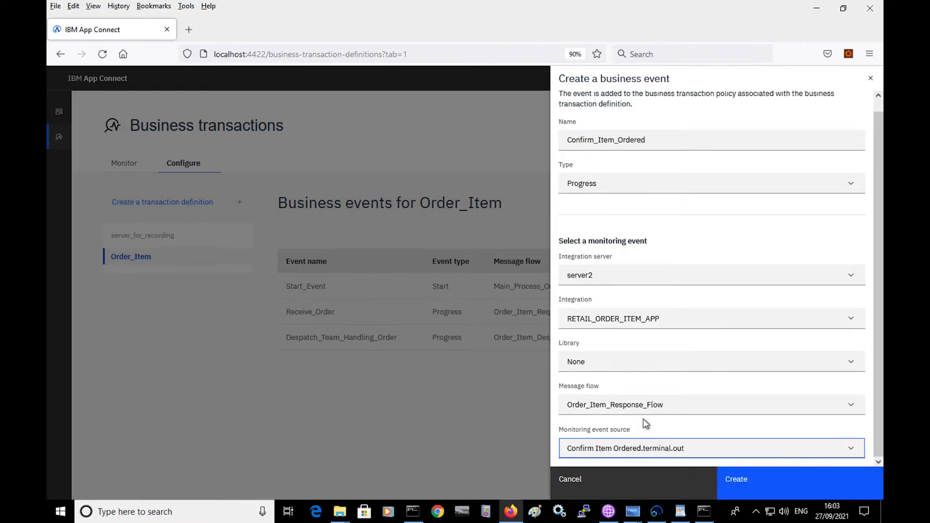
click(782, 488)
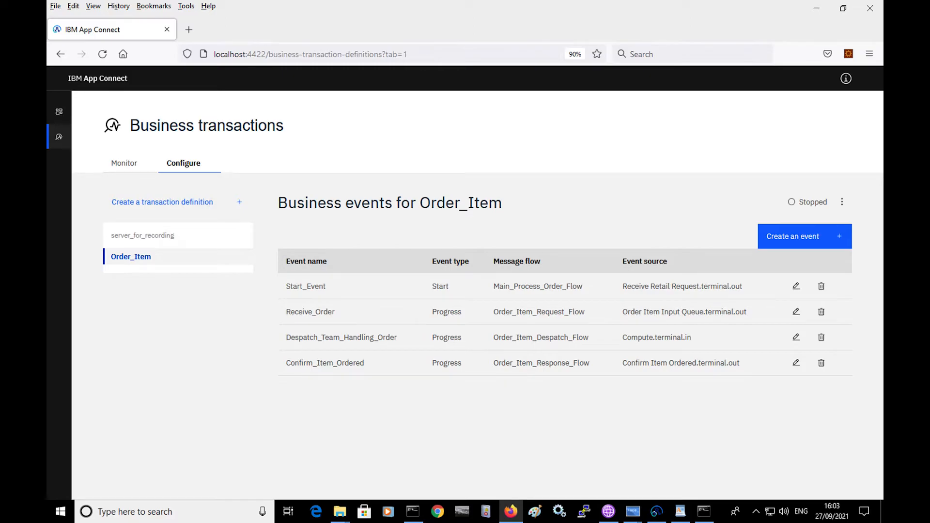
Step: Start another business event for Order_Item, name it Send_Response and set its type to End
click(792, 242)
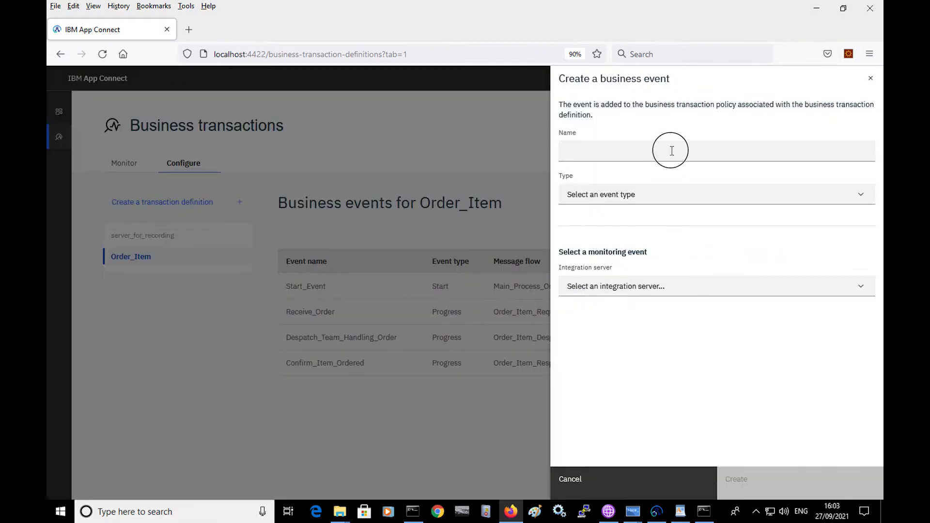
click(672, 150)
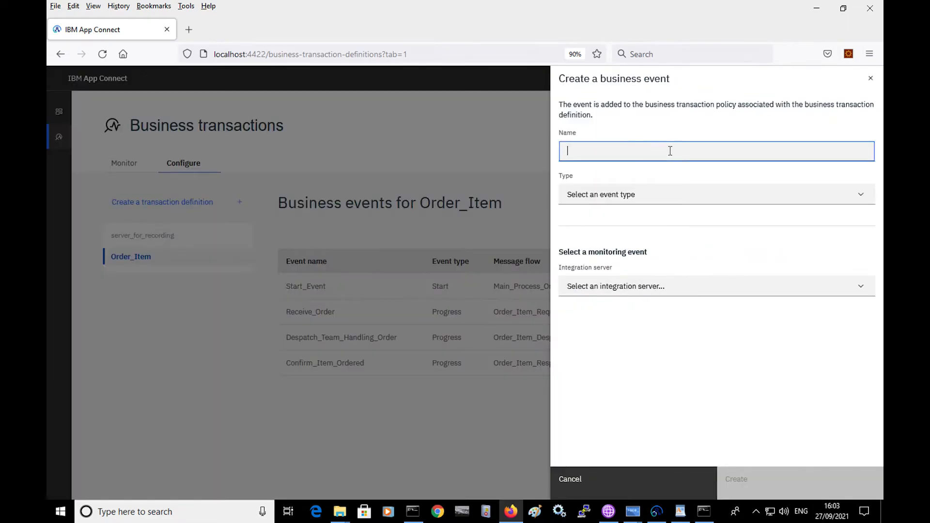
text(Send_Response)
click(614, 197)
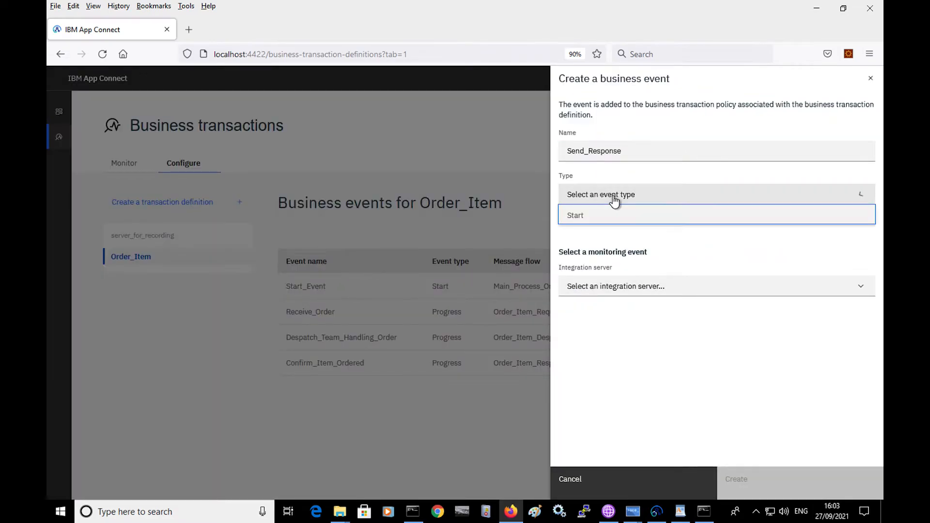
click(584, 258)
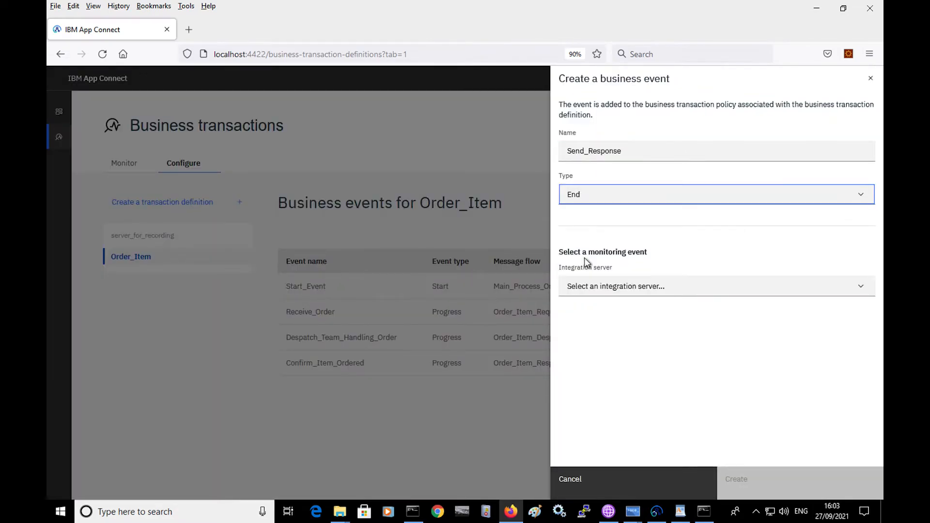
Step: For Send_Response, select integration server server1, integration RETAIL_APP and library None
click(614, 289)
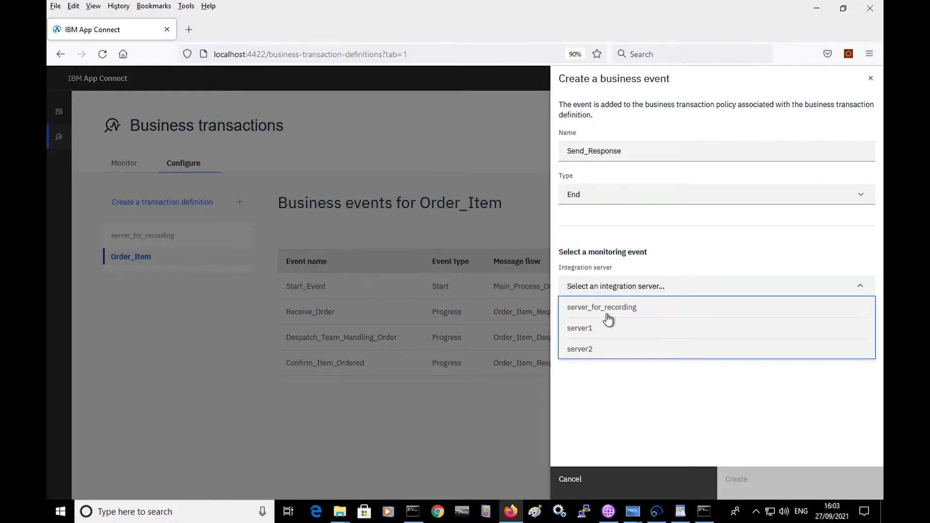
click(592, 328)
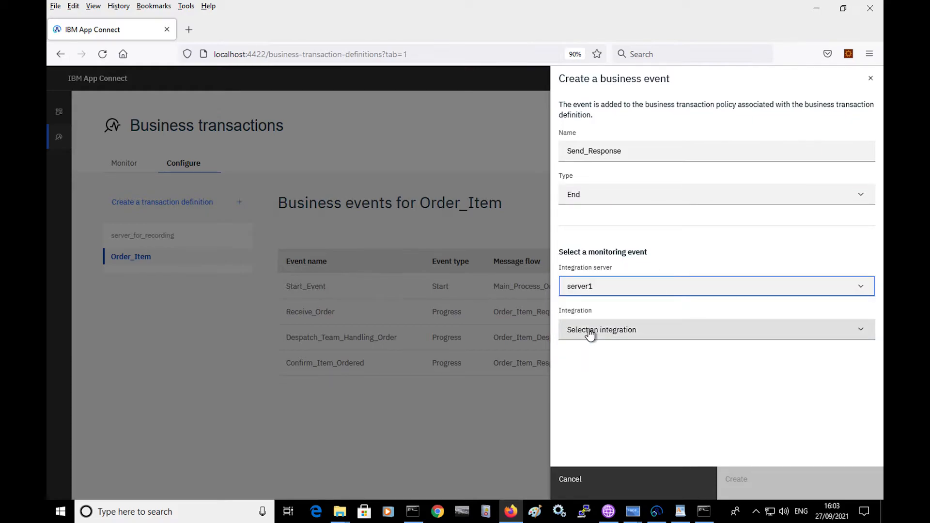
click(607, 334)
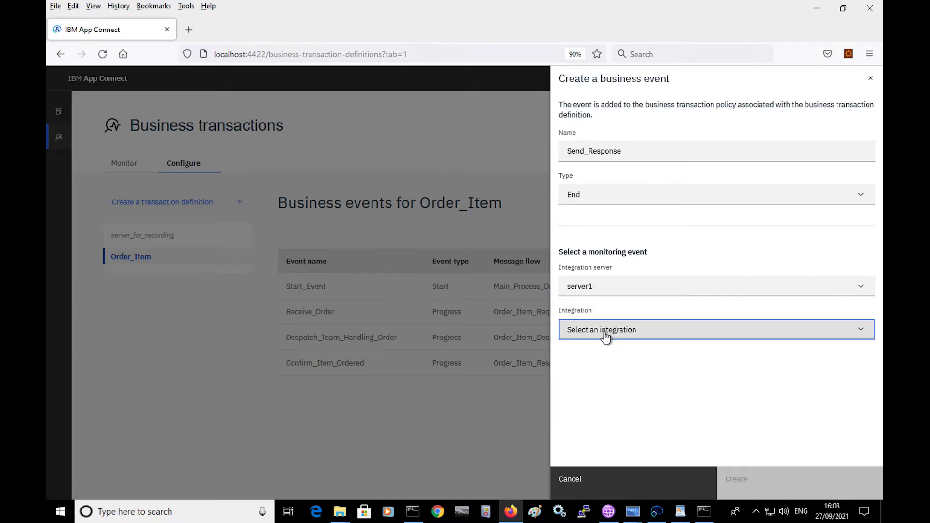
click(606, 348)
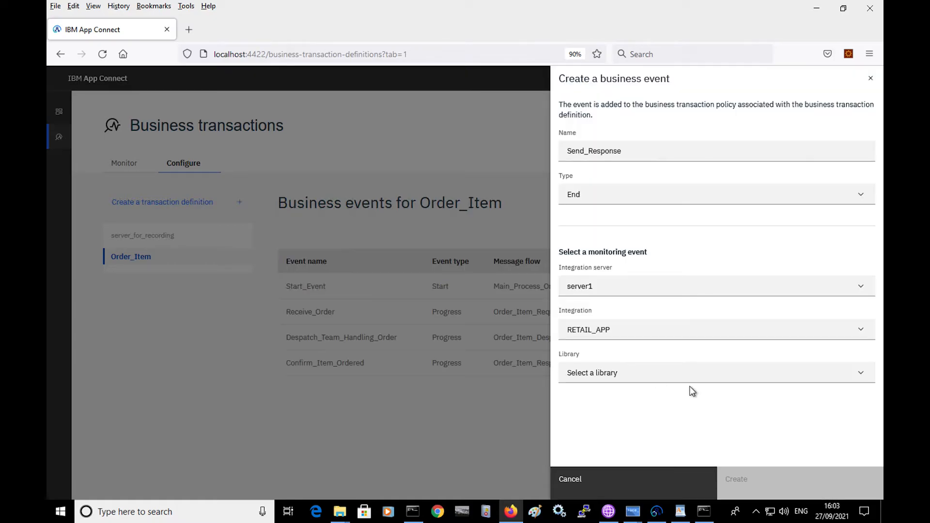
click(604, 378)
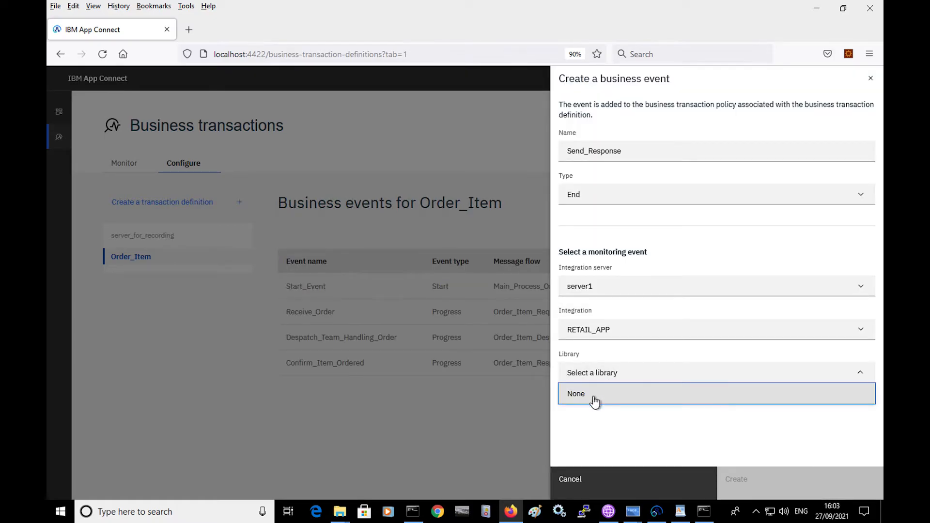
Step: Choose message flow Main_Process_Order_Flow with event source Send Retail Response.terminal.in and create the Send_Response business event
click(638, 417)
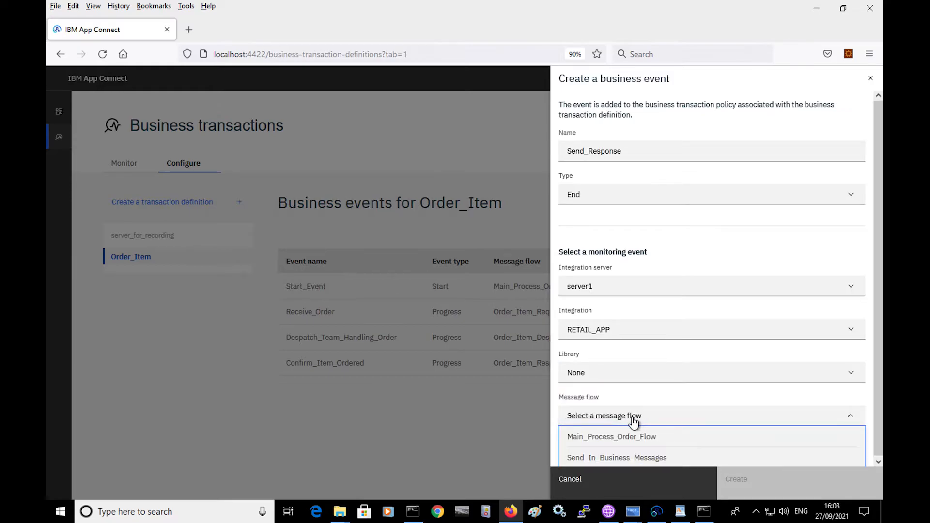
click(613, 439)
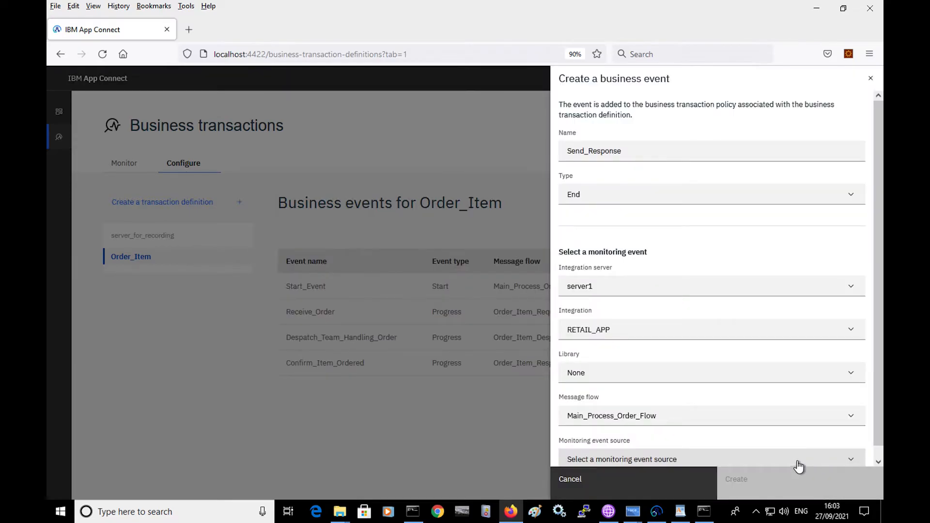
drag(876, 443, 855, 455)
click(851, 449)
drag(876, 411, 879, 480)
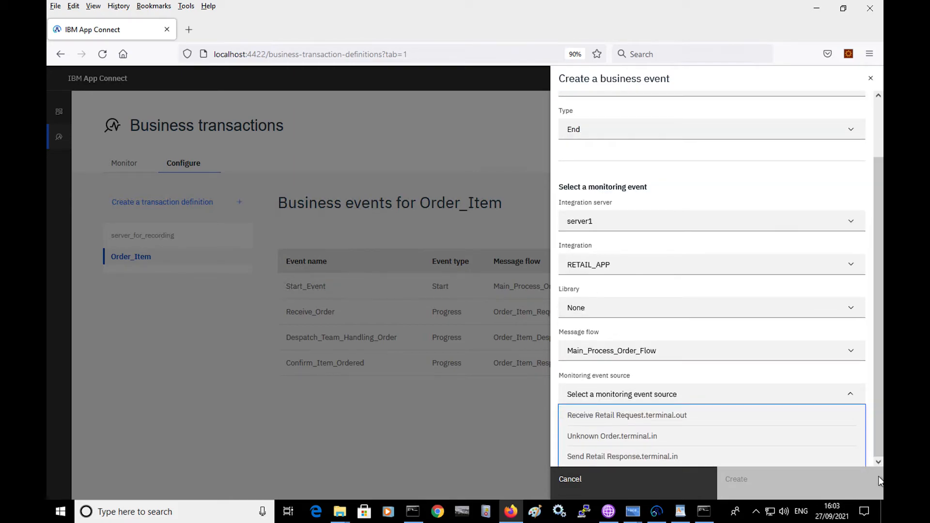
click(620, 458)
click(759, 482)
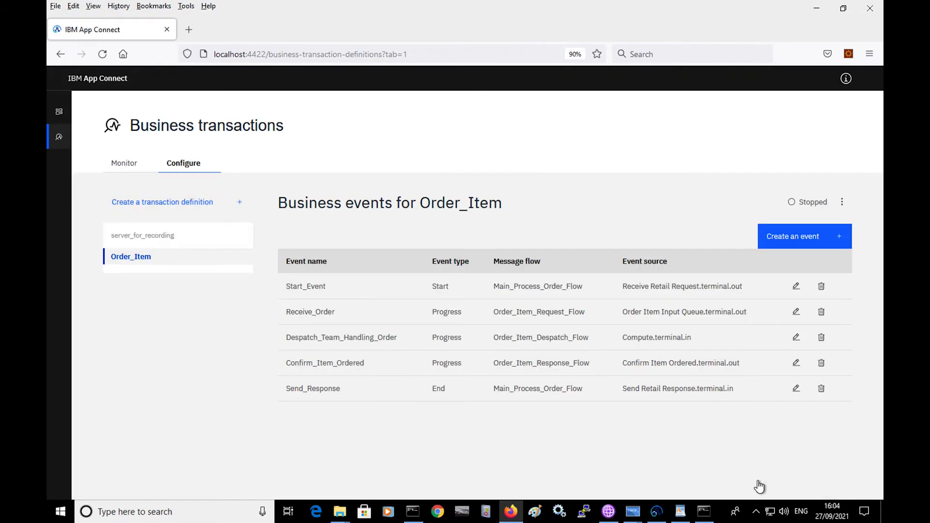
Step: Start another business event for Order_Item, name it Handle_Unknown_Order and set its type to Failure
click(793, 241)
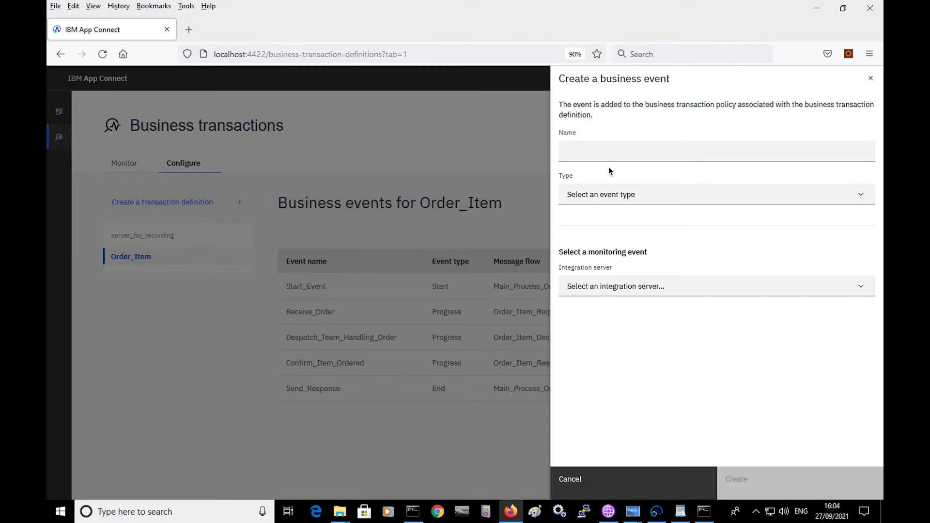
click(593, 152)
text(Handle_Unknown_Order)
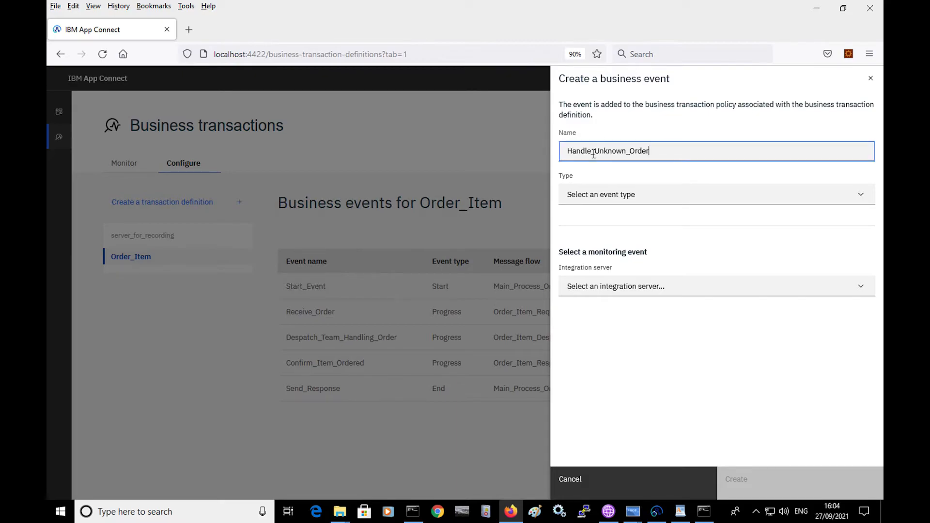
click(609, 200)
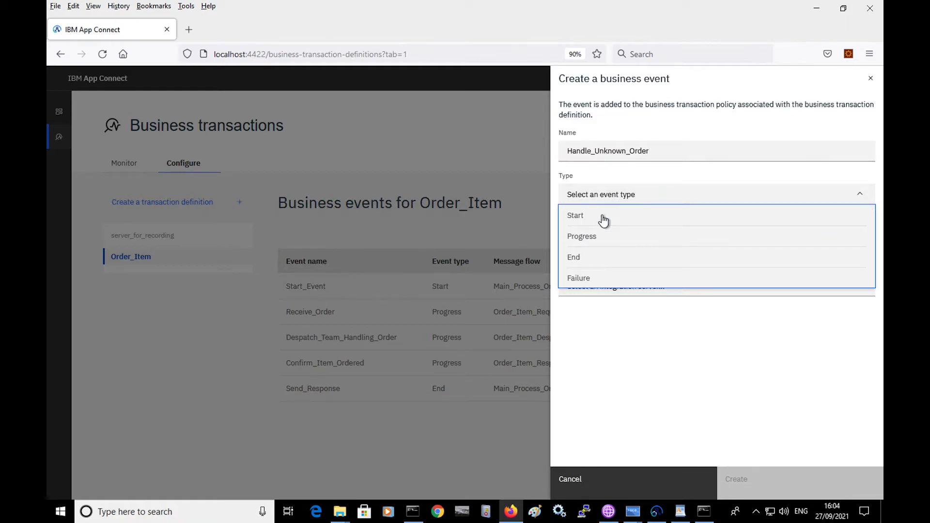
click(586, 283)
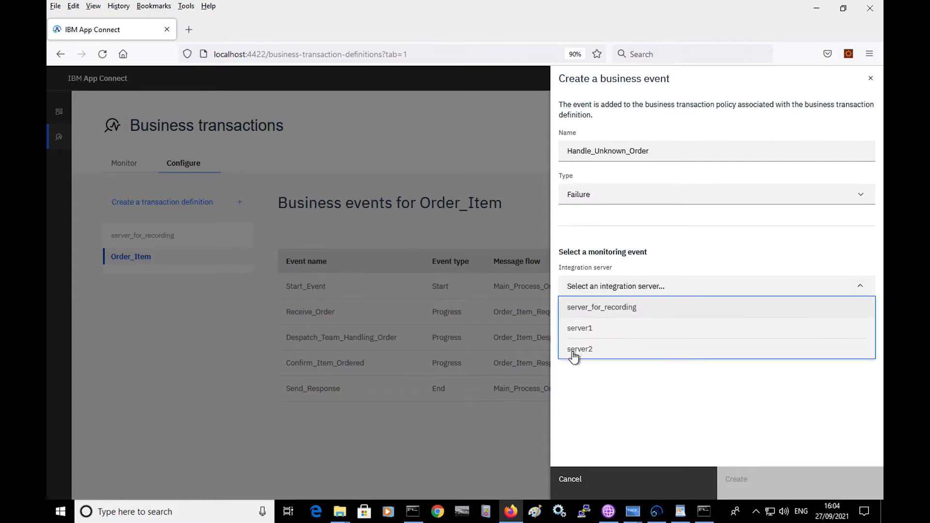
Step: For Handle_Unknown_Order, select integration server server1, integration RETAIL_APP and library None
click(583, 330)
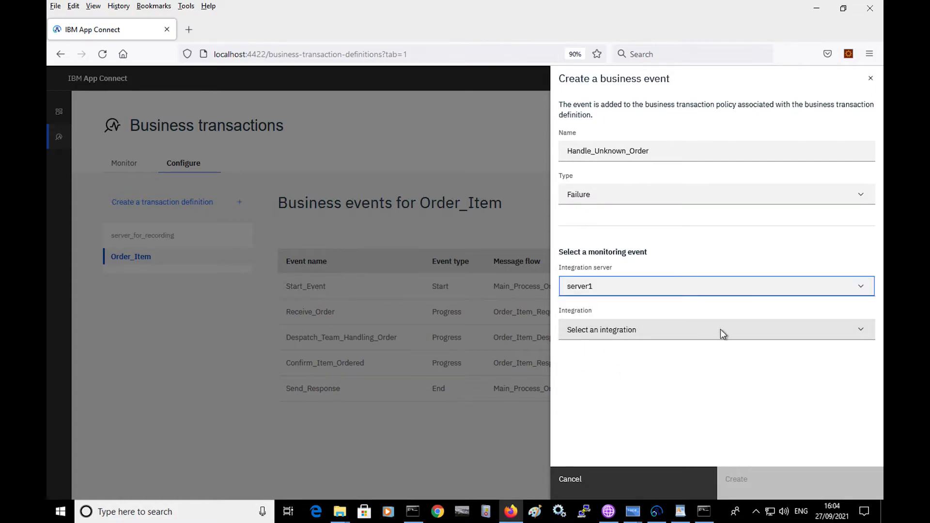
click(638, 337)
click(604, 356)
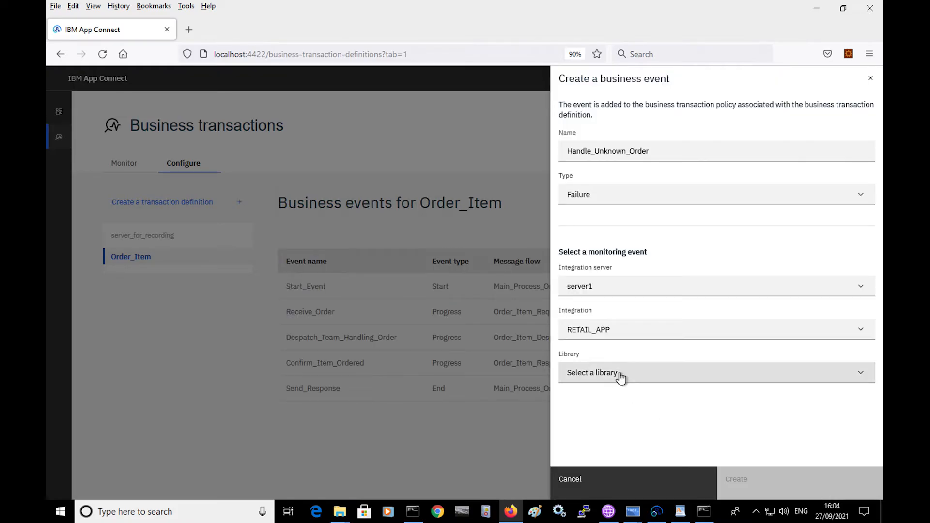
click(618, 378)
click(596, 401)
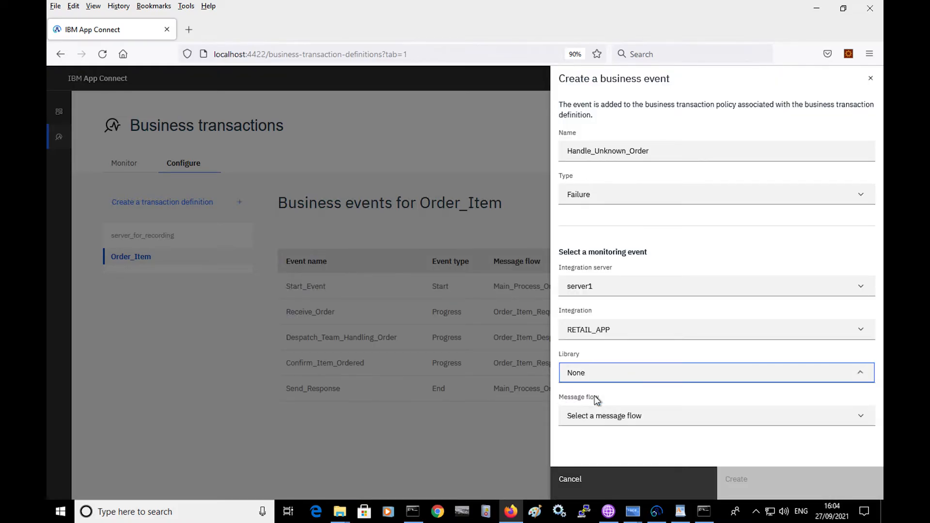
Step: Choose message flow Main_Process_Order_Flow with event source Unknown Order.terminal.in and create the Handle_Unknown_Order business event
click(651, 424)
drag(878, 418, 869, 465)
click(623, 437)
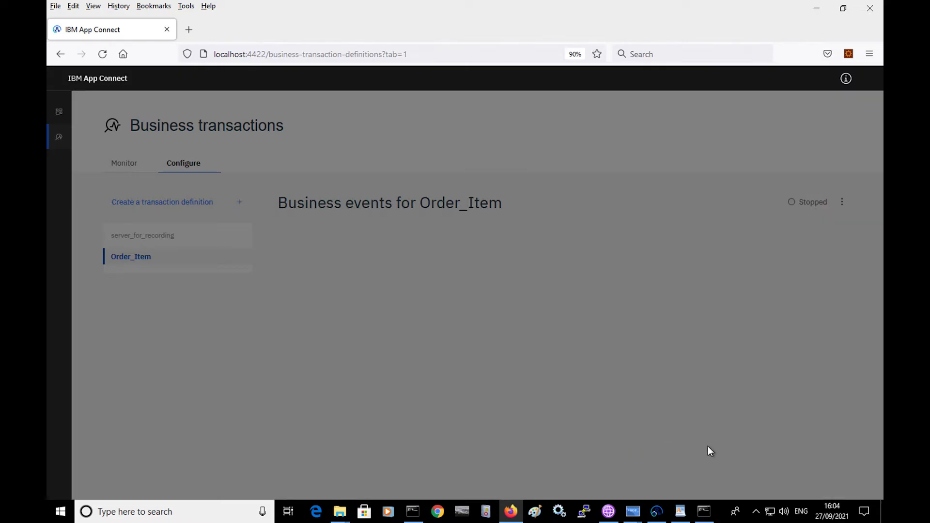
scroll(875, 455, down, 1)
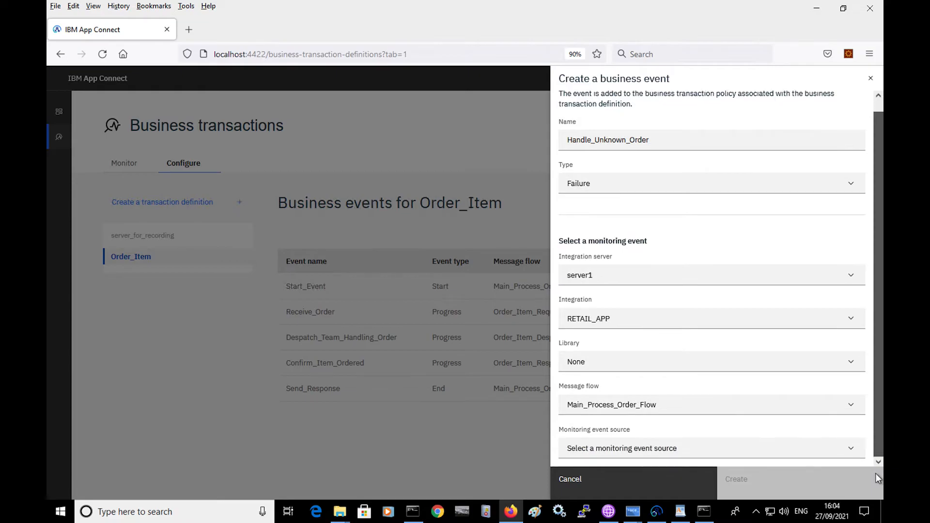
click(814, 454)
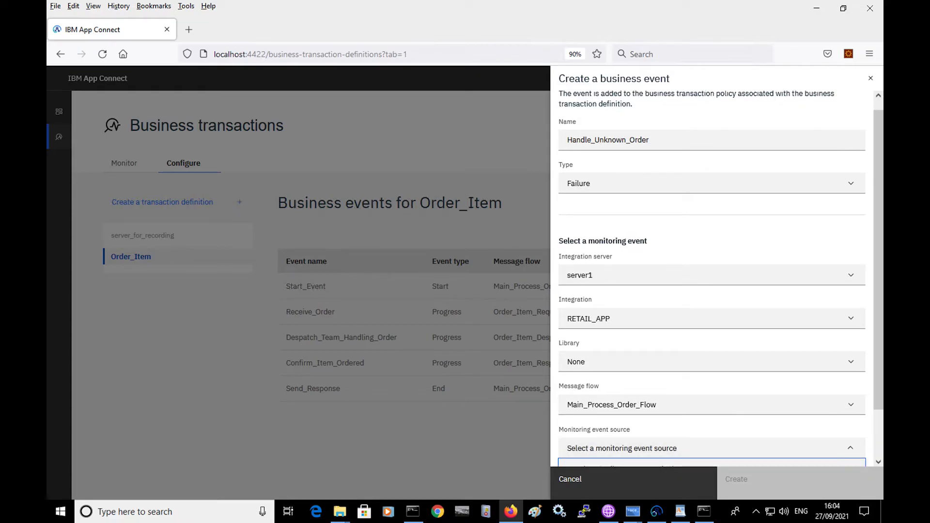
drag(881, 410, 878, 490)
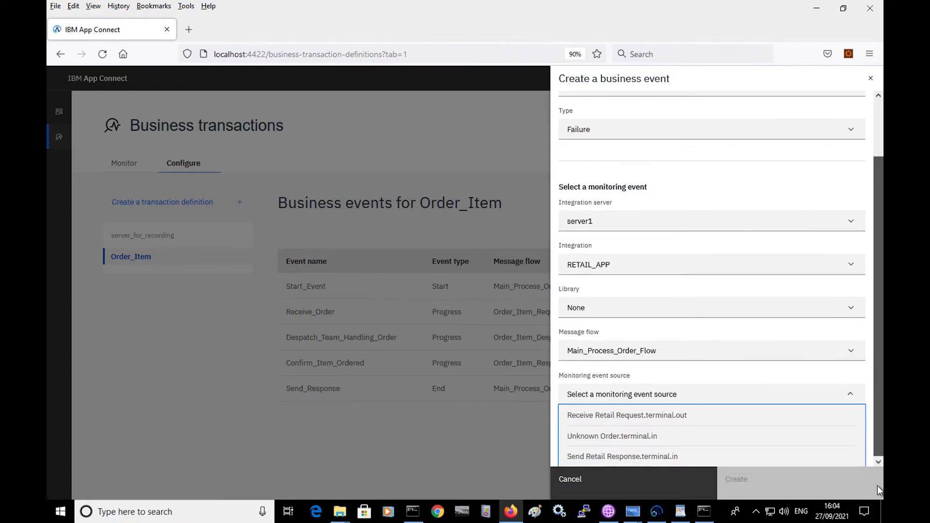
click(618, 438)
click(768, 486)
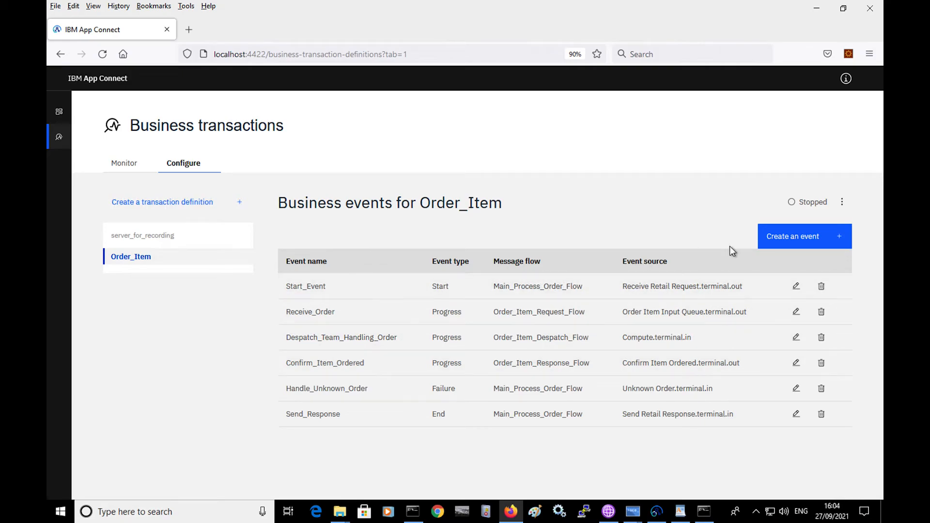
Step: Start transaction monitoring for Order_Item and open the monitoring view of its transactions
click(843, 206)
click(814, 228)
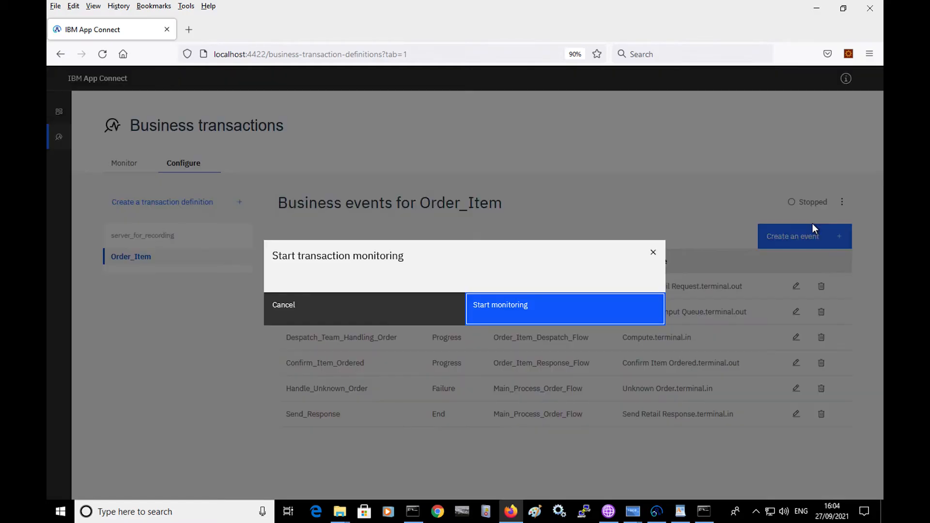
click(541, 314)
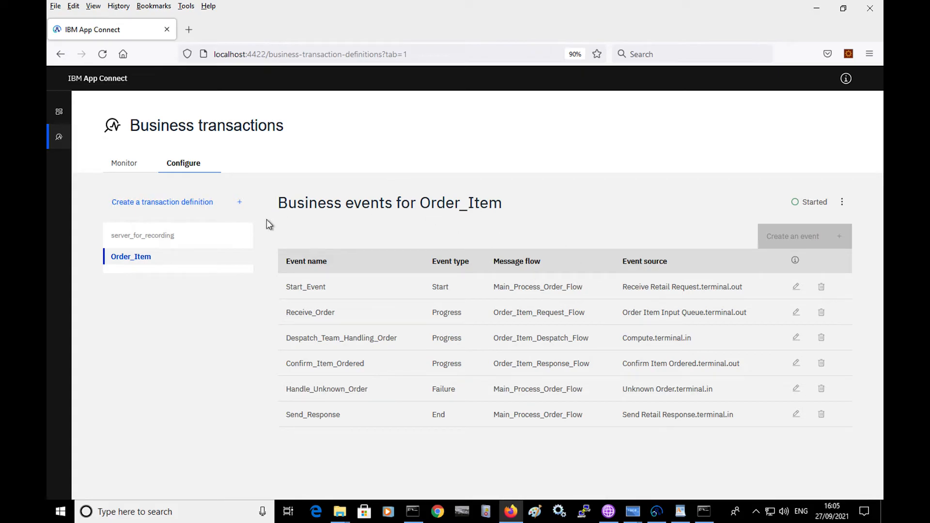
click(122, 161)
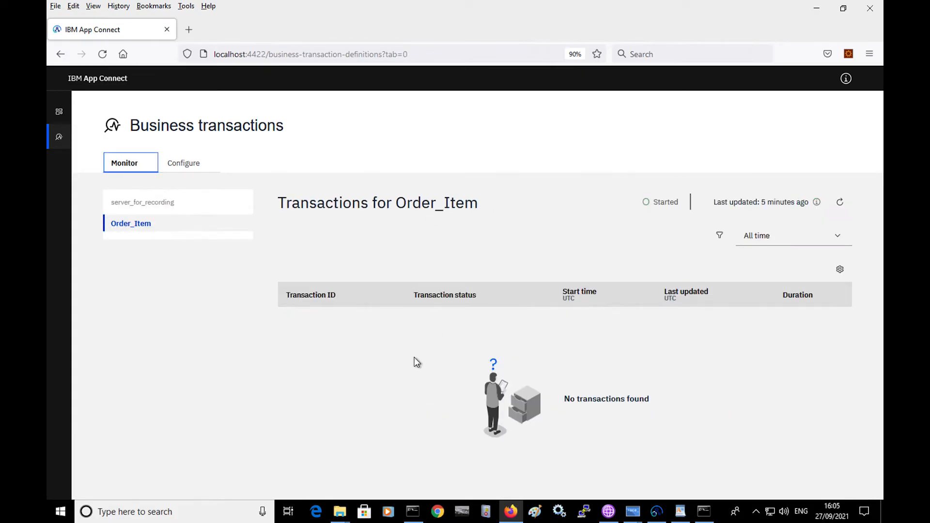
Step: Switch to the IBM App Connect Enterprise Console in the BTM folder and run send_messages.cmd again
mouse_move(630, 512)
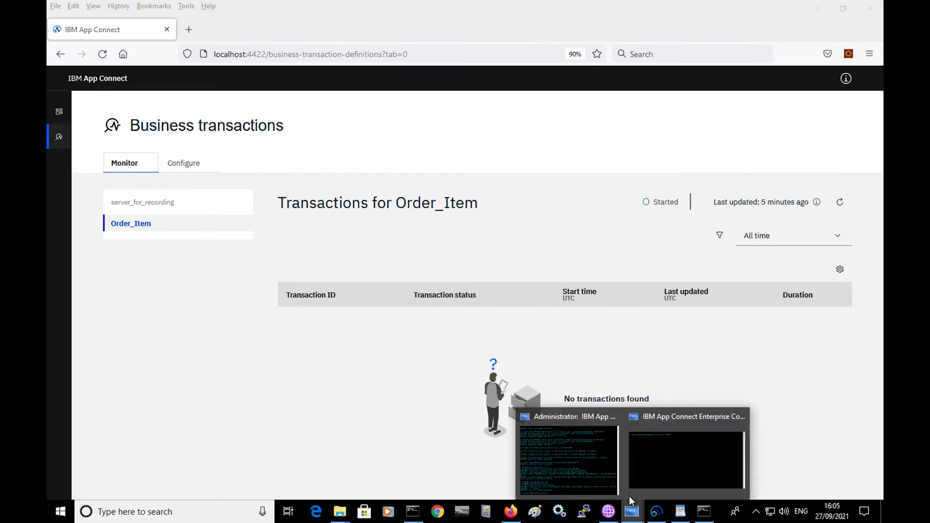
click(672, 454)
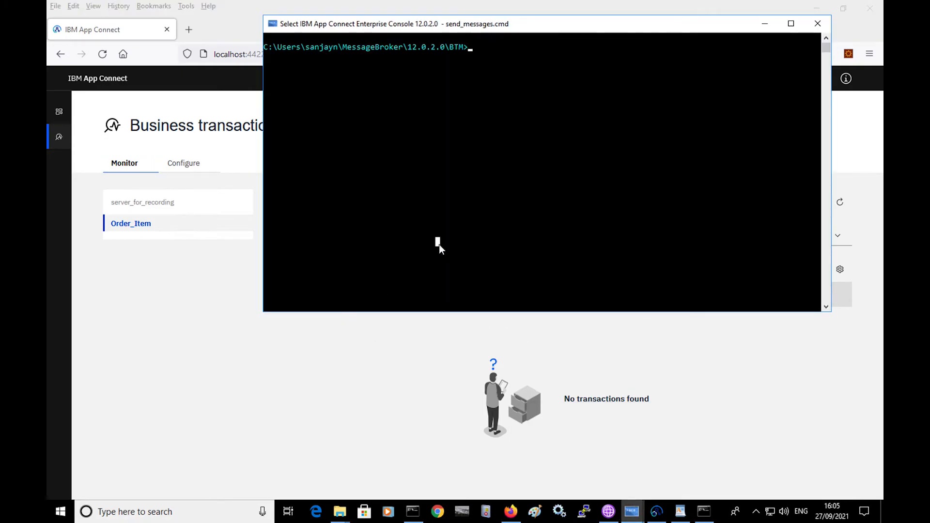
key(Escape)
text(cls)
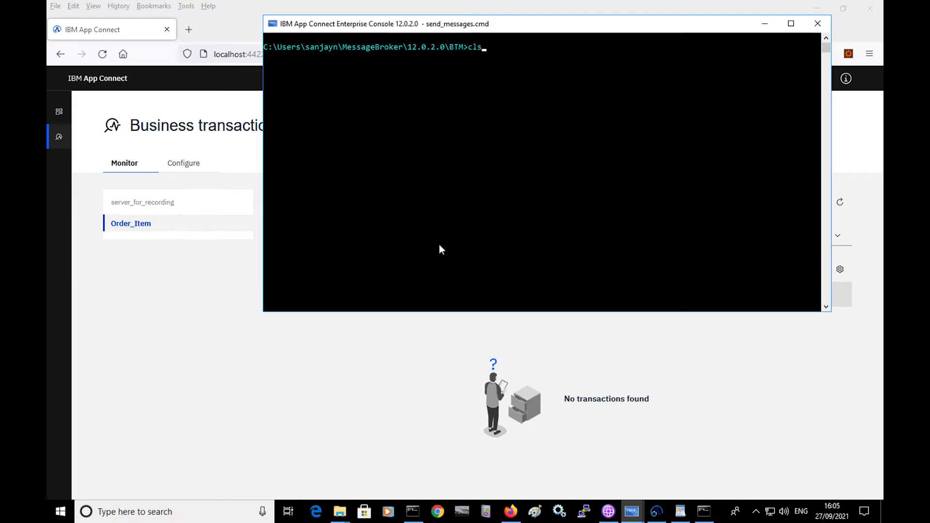
key(Up)
key(Return)
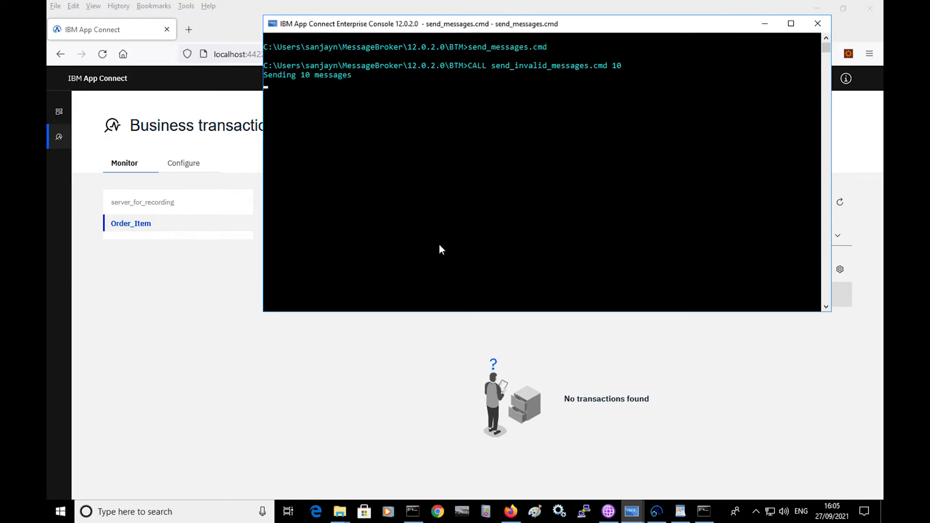
Step: Return to the App Connect page in the browser, refresh the Order_Item transactions and examine their status chart and list
click(408, 330)
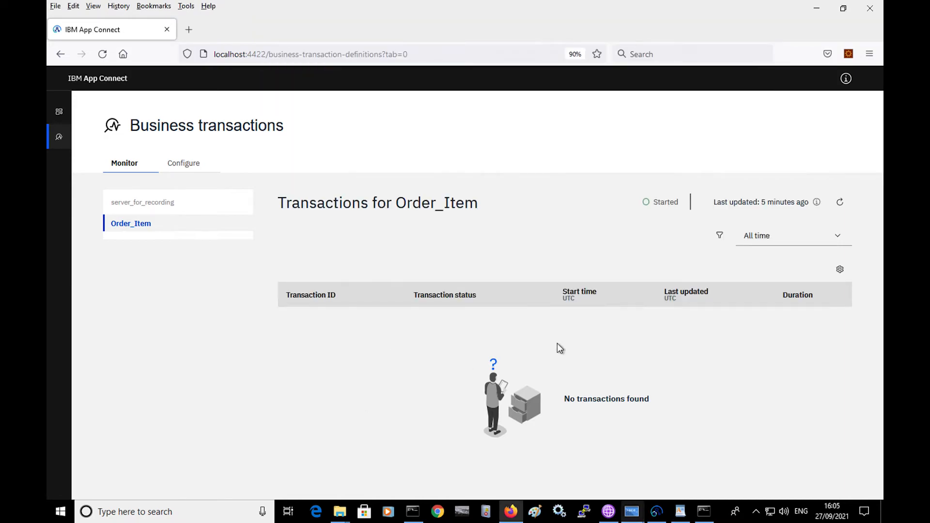
click(840, 203)
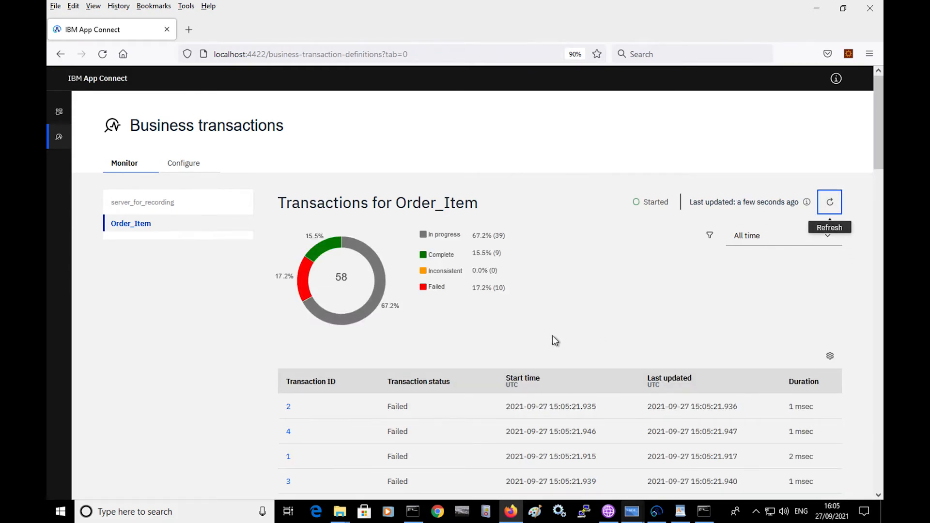
mouse_move(369, 304)
mouse_move(292, 276)
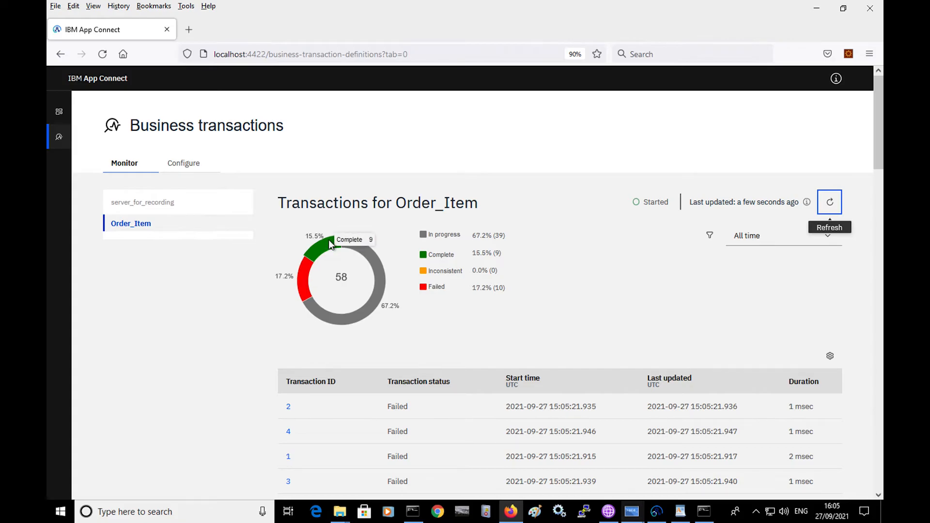
scroll(575, 328, down, 5)
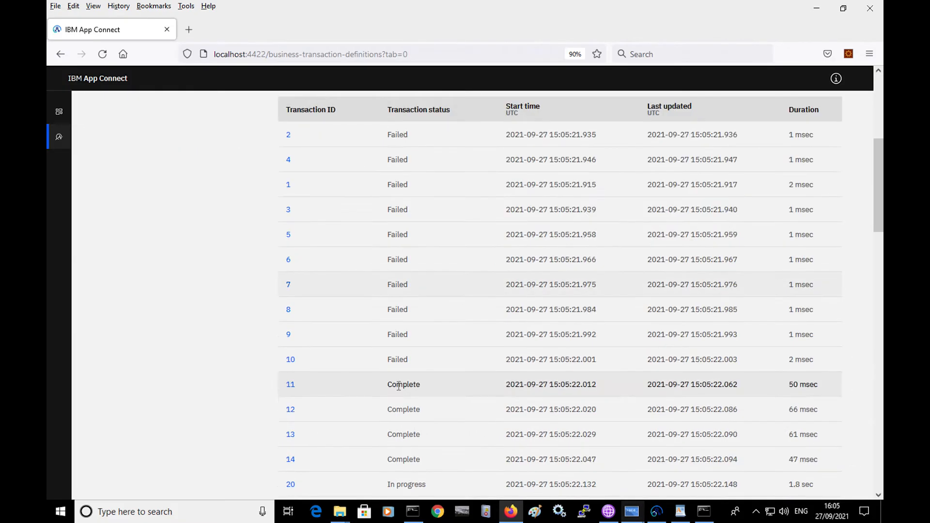
Step: Open transaction 12 and examine its received and possible business events
click(290, 405)
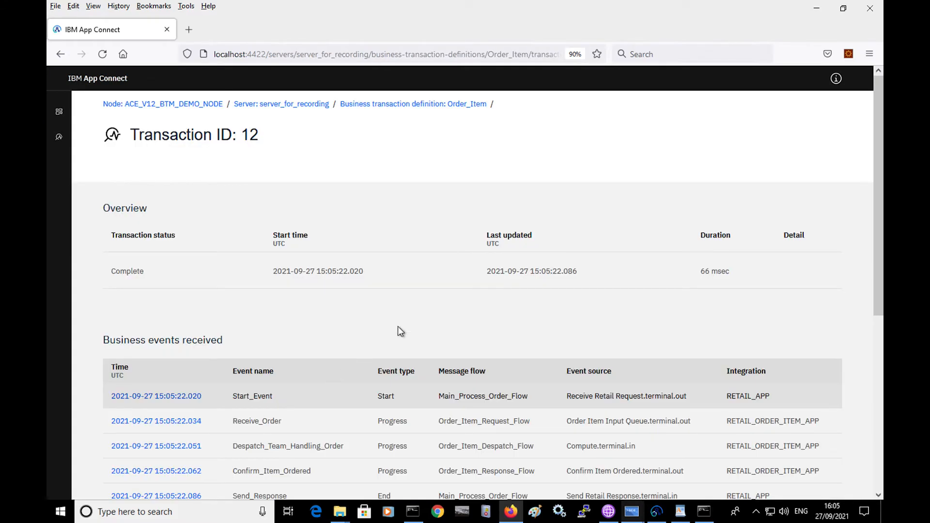
scroll(416, 369, down, 3)
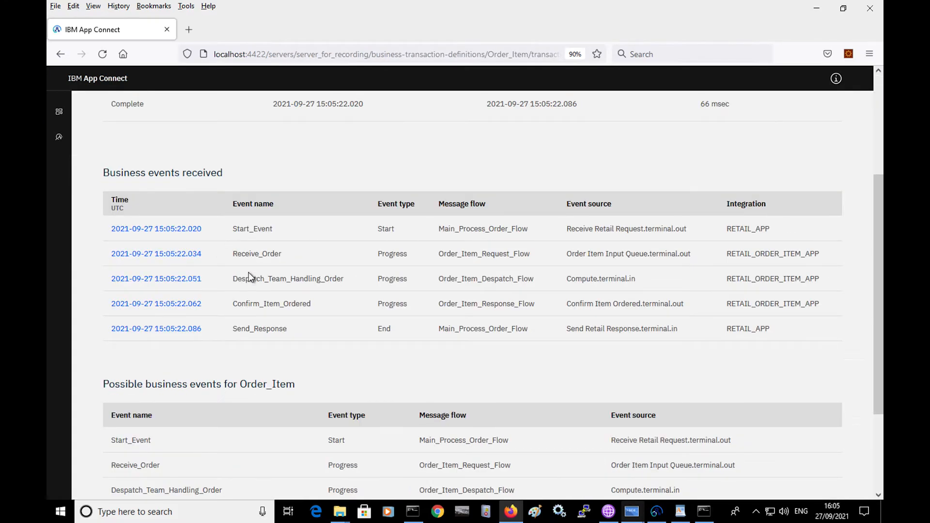
scroll(249, 269, down, 2)
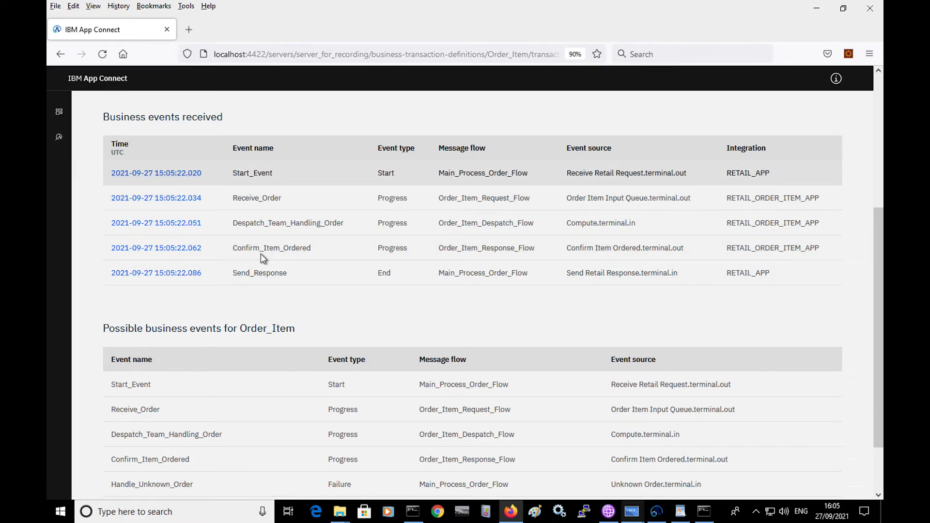
Step: Open the recorded message of transaction 12's Receive_Order event and examine its persisted properties
click(154, 199)
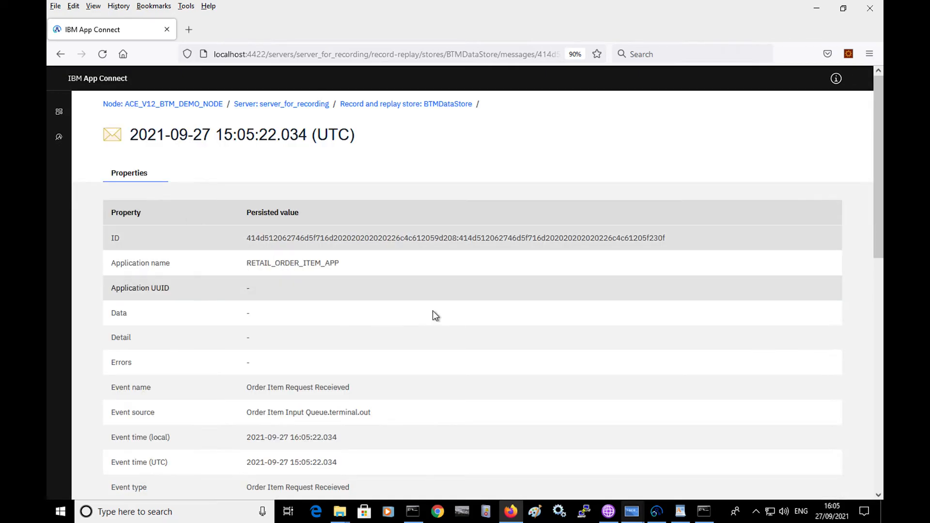
scroll(521, 349, down, 10)
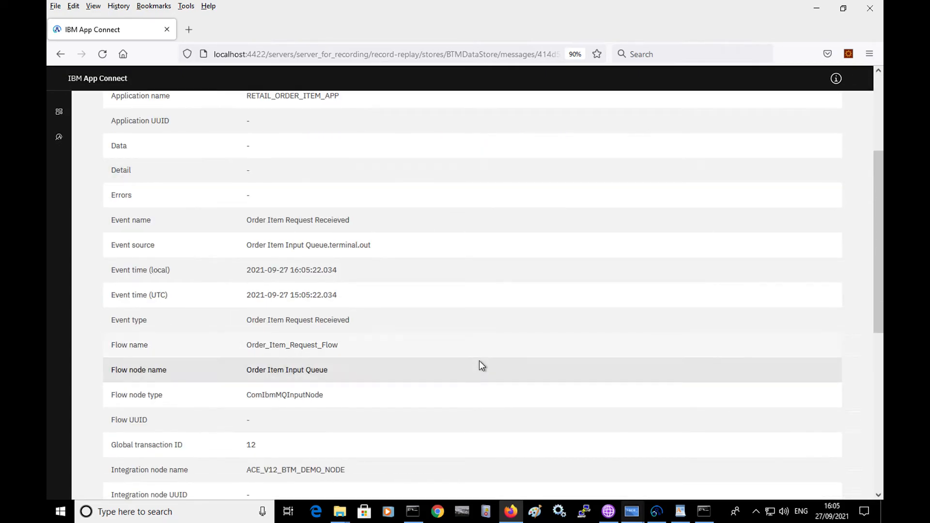
scroll(479, 361, down, 3)
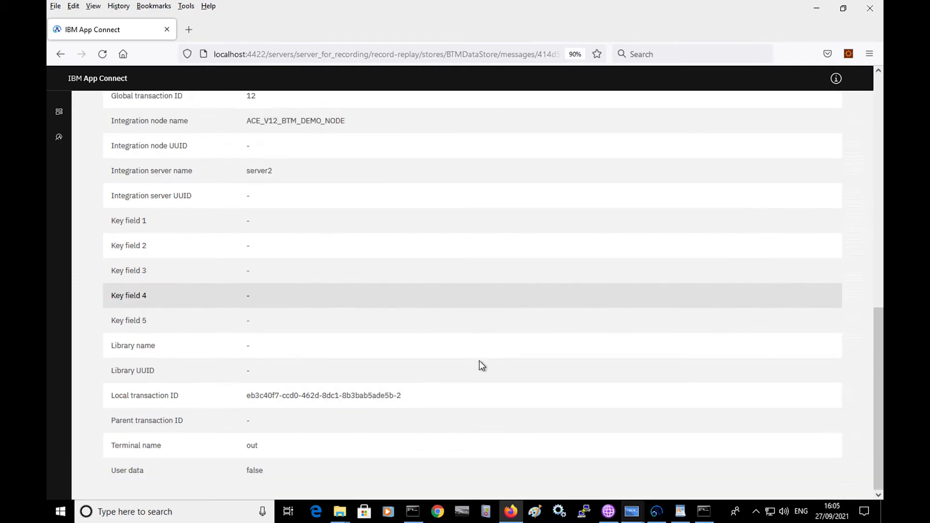
scroll(479, 362, up, 10)
scroll(479, 361, up, 2)
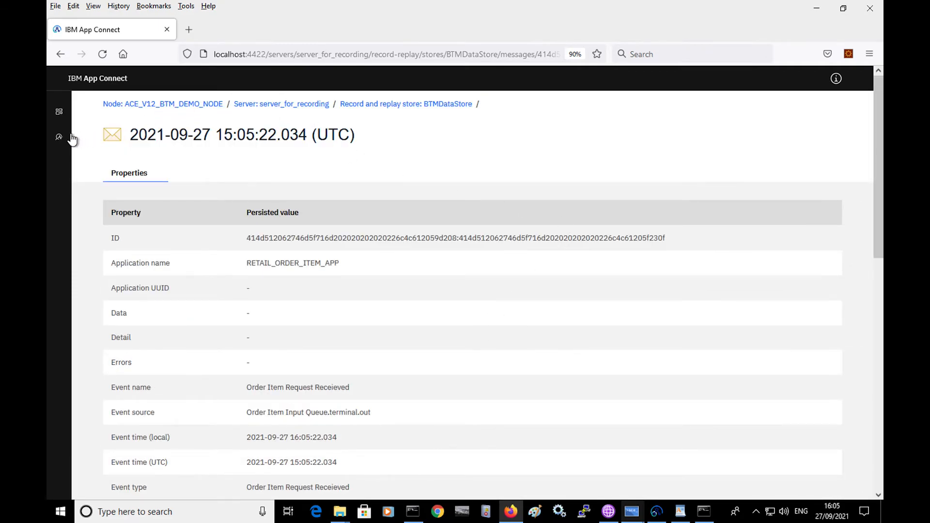
Step: Go back to the business transactions overview and filter the Order_Item transactions to show only those with status Failed
click(58, 140)
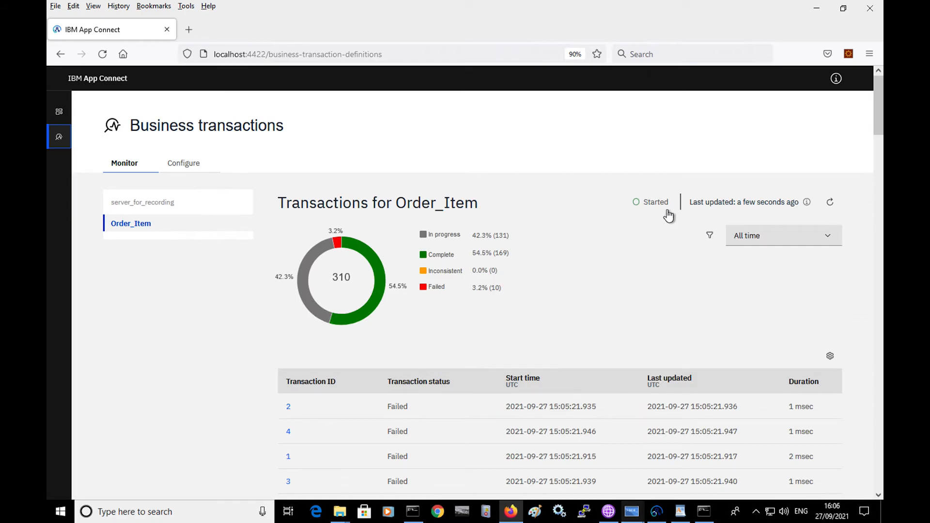
click(710, 238)
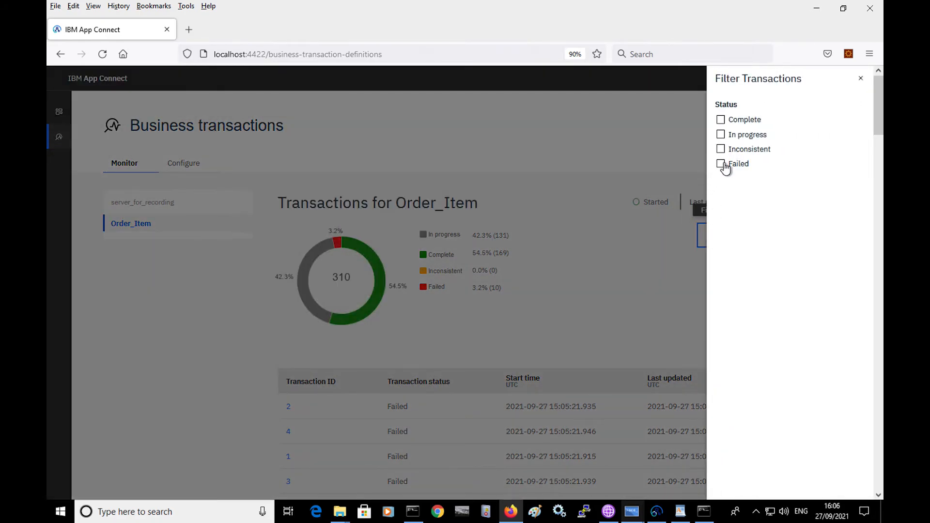
click(721, 164)
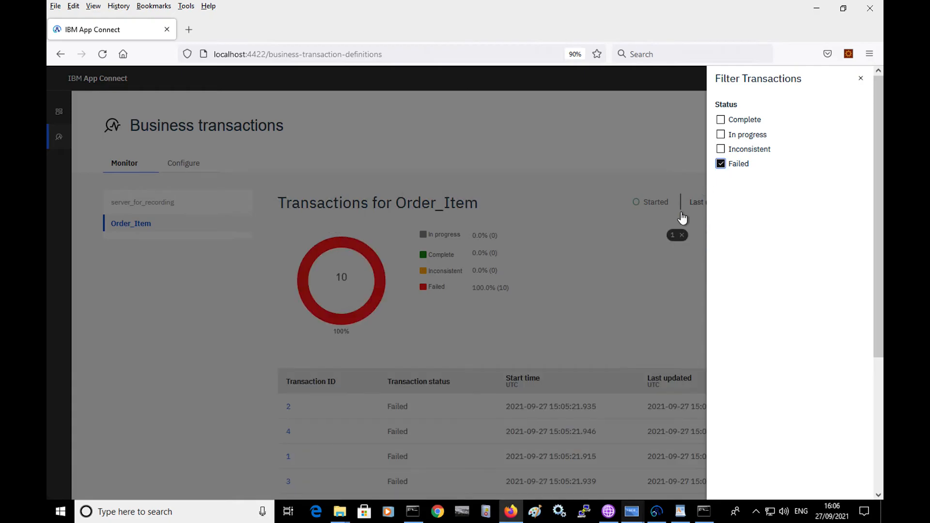
click(584, 302)
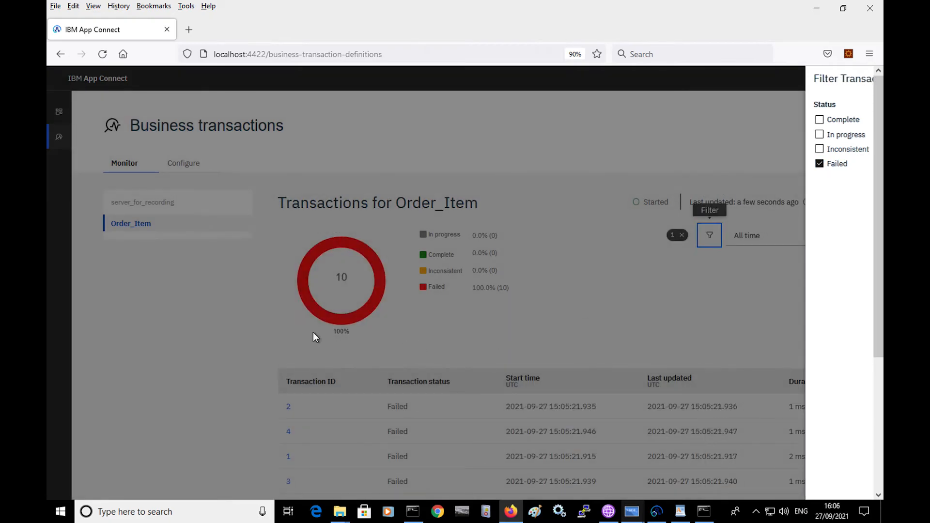
scroll(549, 316, down, 4)
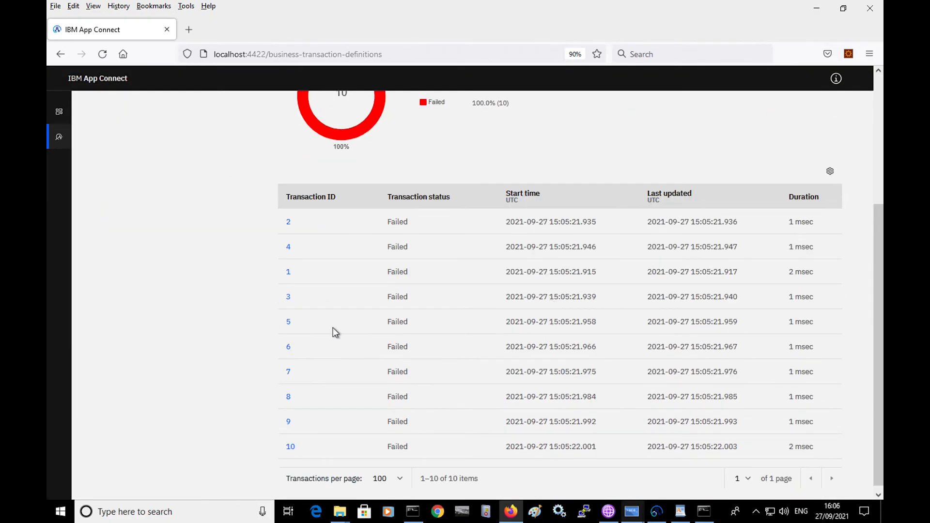
Step: Open the recorded message of failed transaction 5's Handle_Unknown_Order event and examine its data and errors before returning to its properties
click(289, 318)
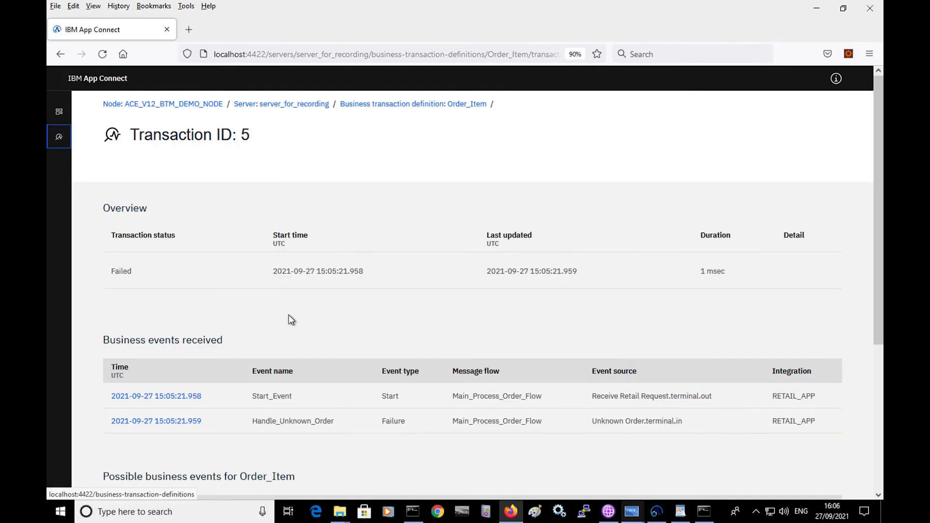
click(160, 421)
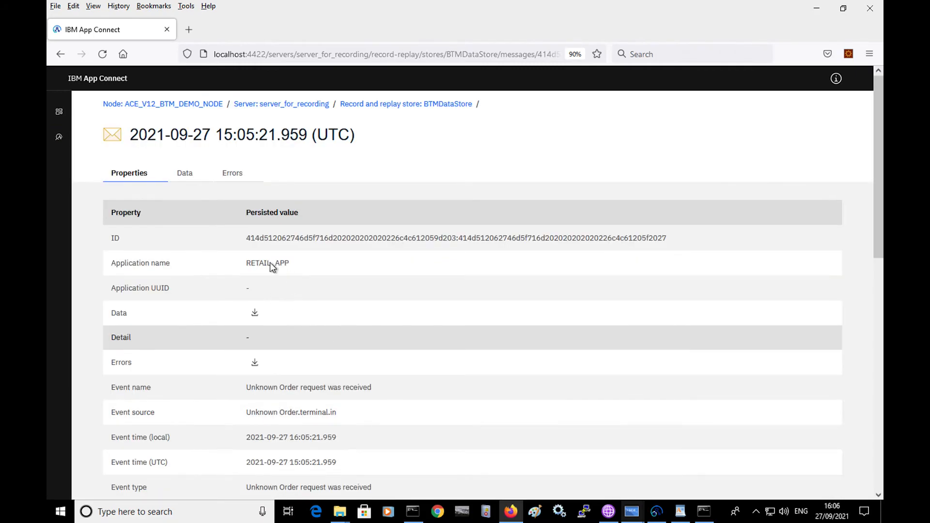
click(187, 176)
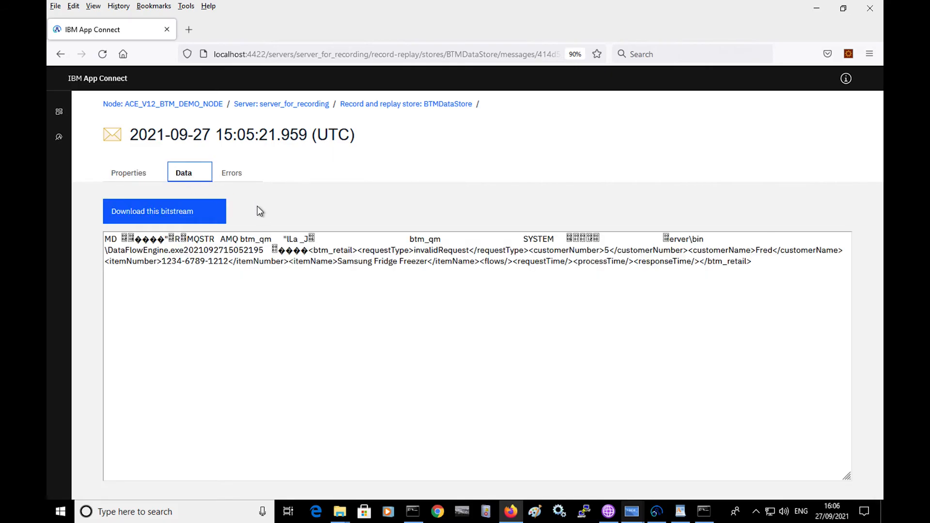
drag(410, 250, 480, 264)
click(429, 277)
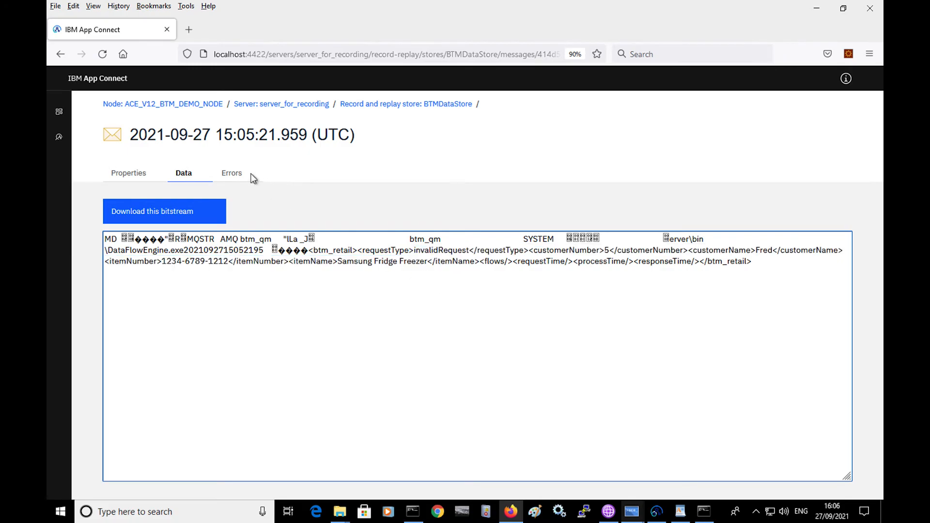
click(233, 177)
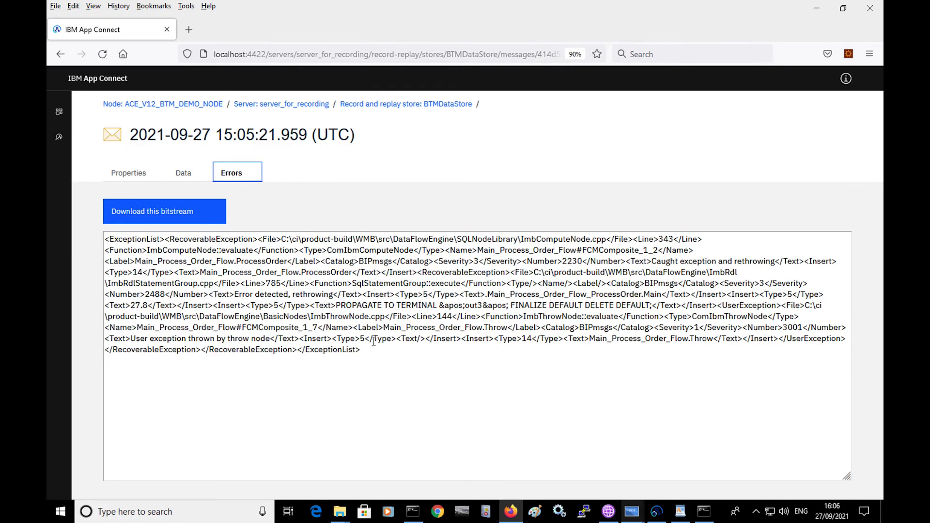
click(135, 176)
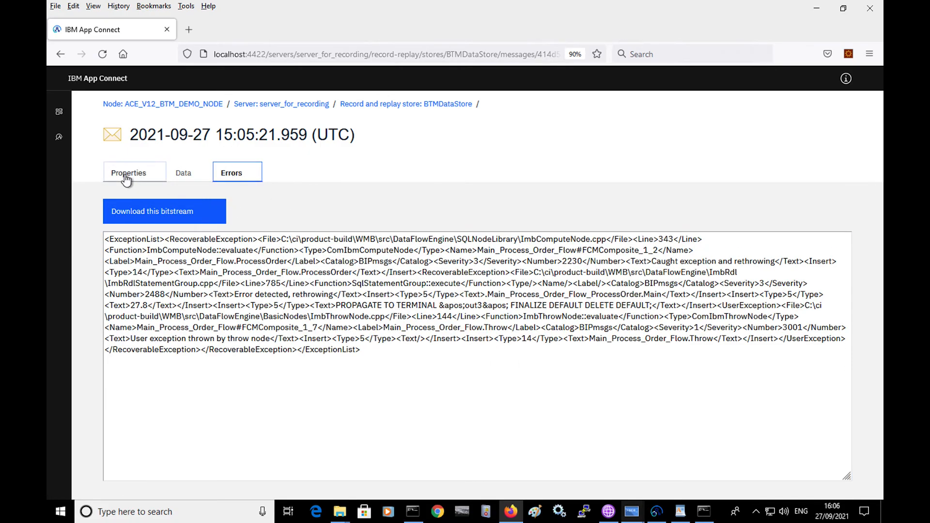